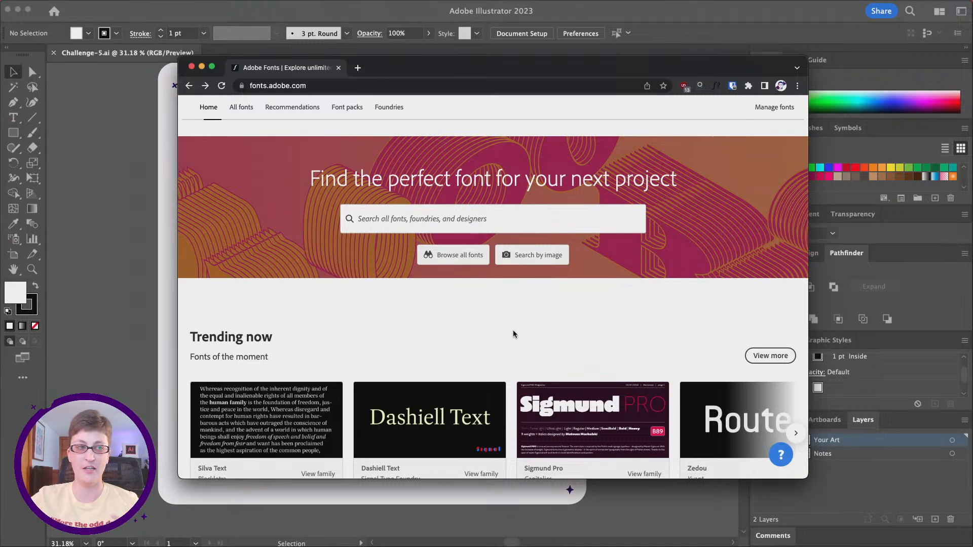
Step: List all fonts on the Adobe Fonts site and filter them to variable fonts only
click(238, 109)
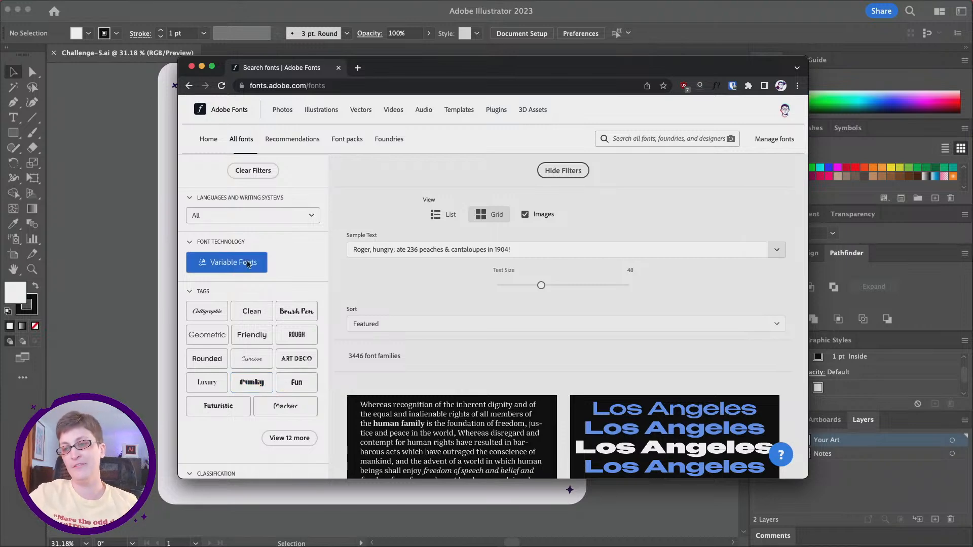
click(224, 267)
click(226, 265)
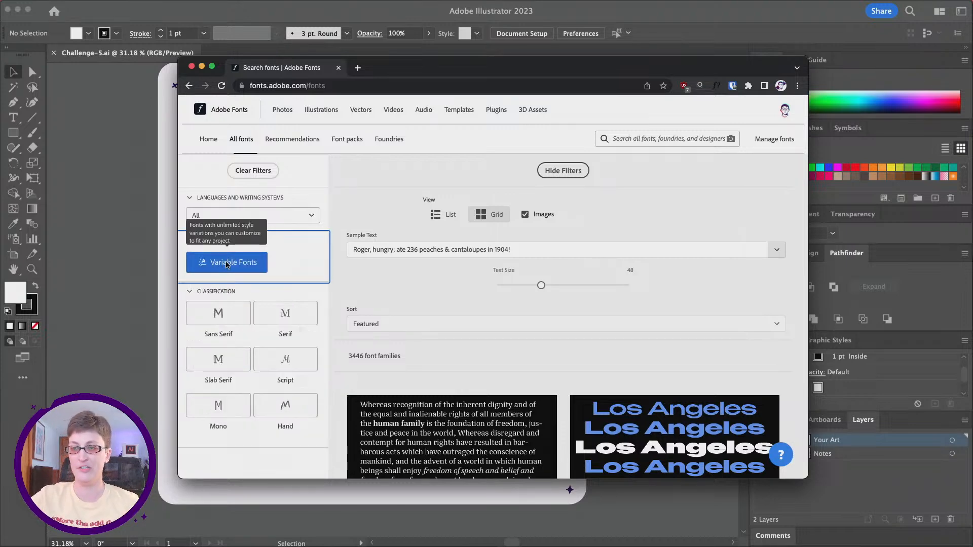
Step: Browse the variable font families and open the page of the Jetlab Variable font
scroll(554, 247, down, 2)
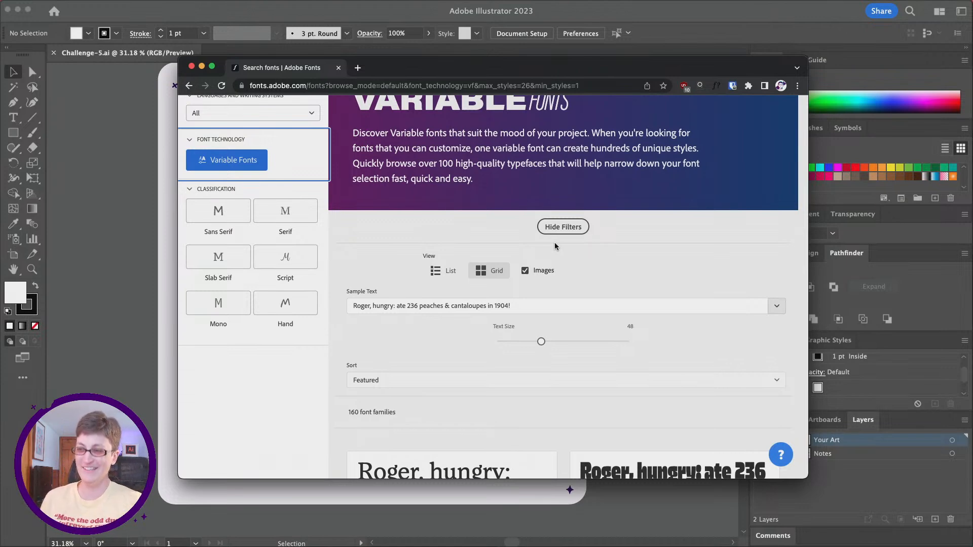
scroll(555, 243, down, 5)
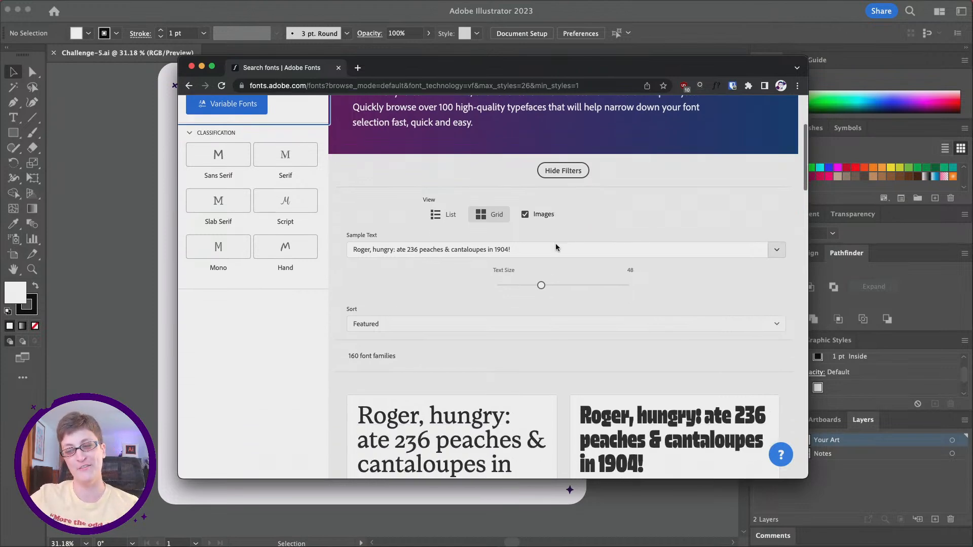
scroll(555, 247, down, 6)
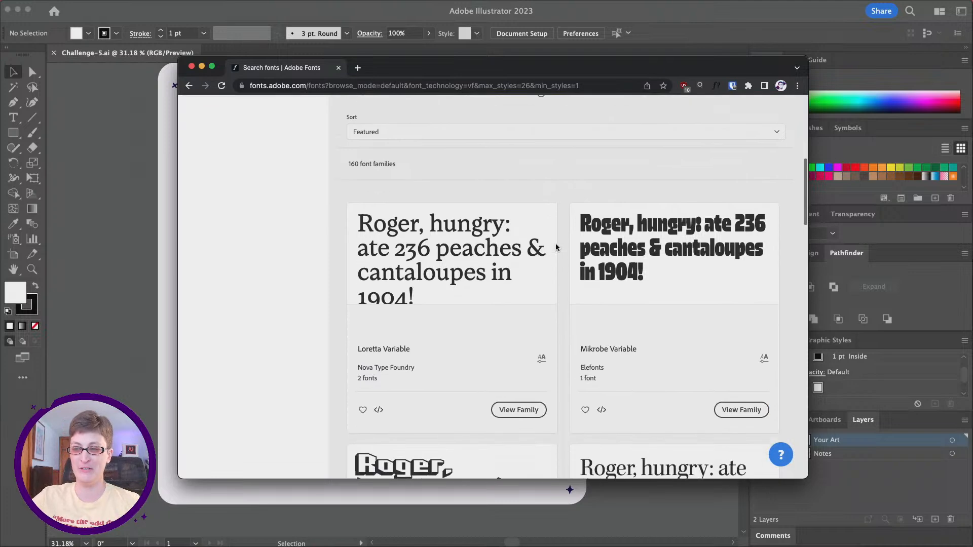
scroll(550, 313, down, 6)
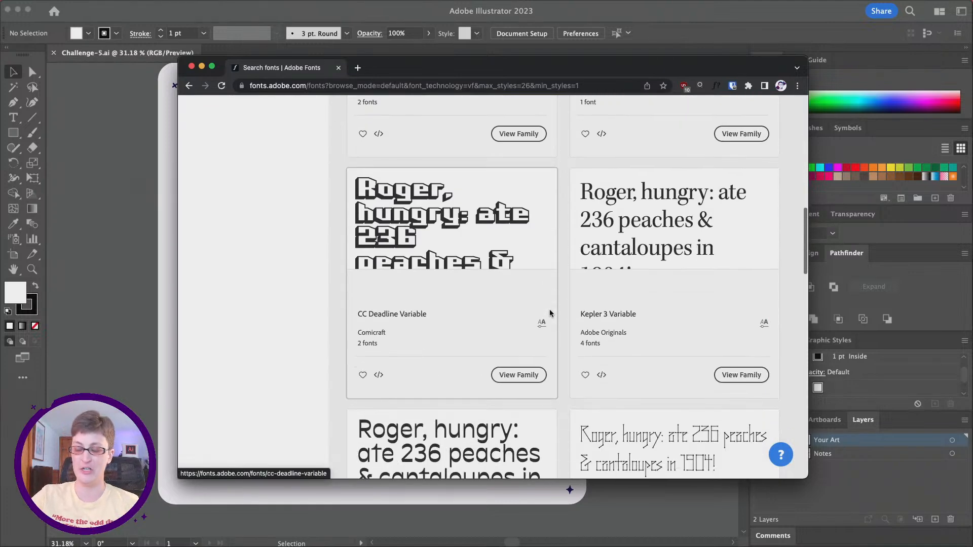
scroll(552, 316, down, 5)
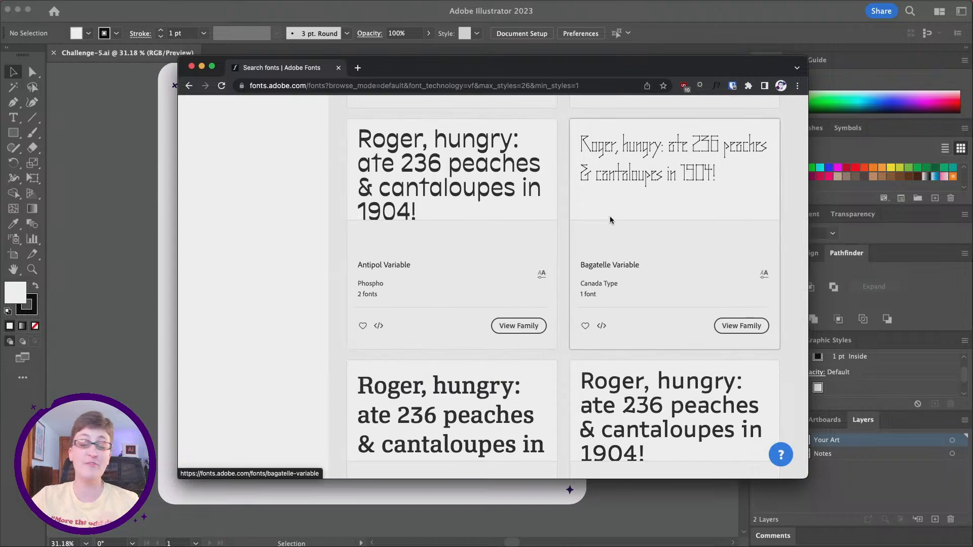
scroll(609, 220, down, 5)
scroll(609, 219, down, 8)
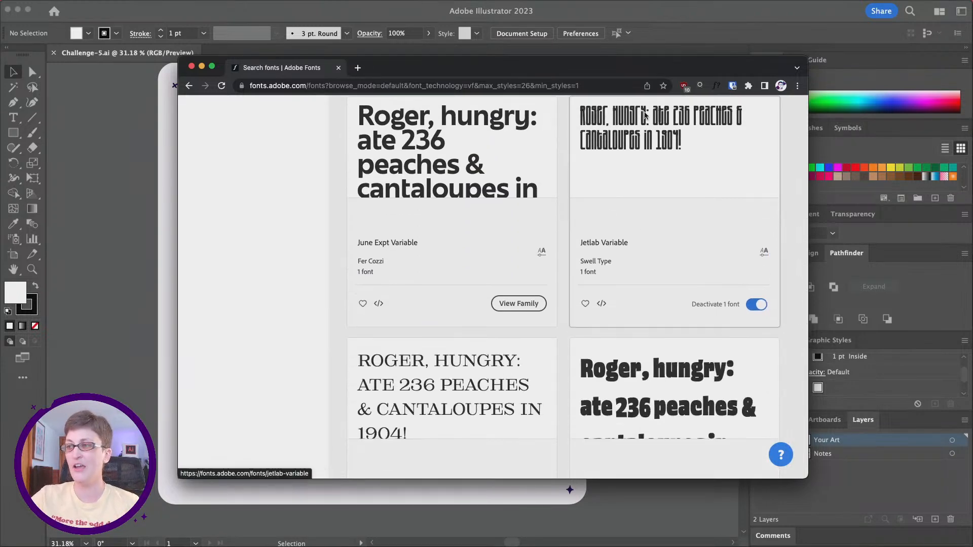
scroll(659, 274, up, 1)
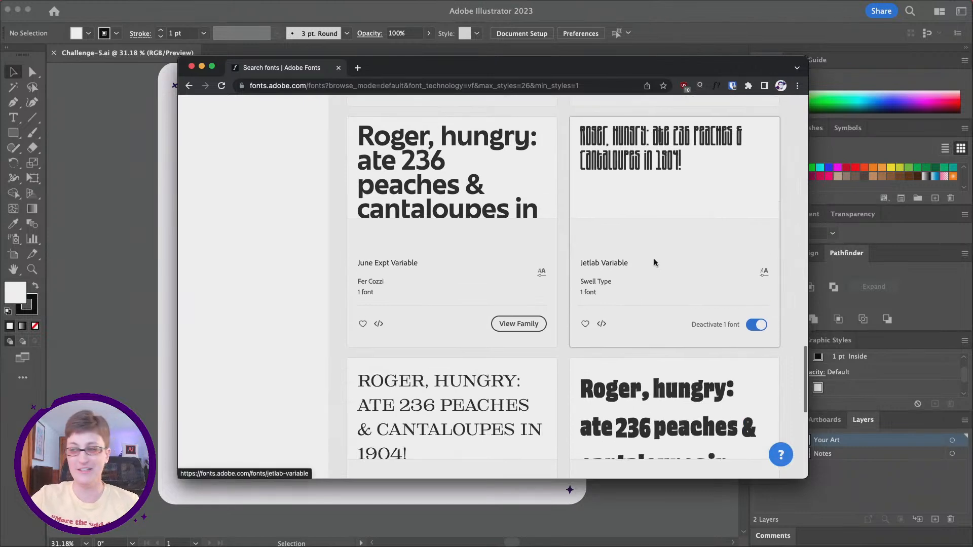
scroll(635, 266, up, 1)
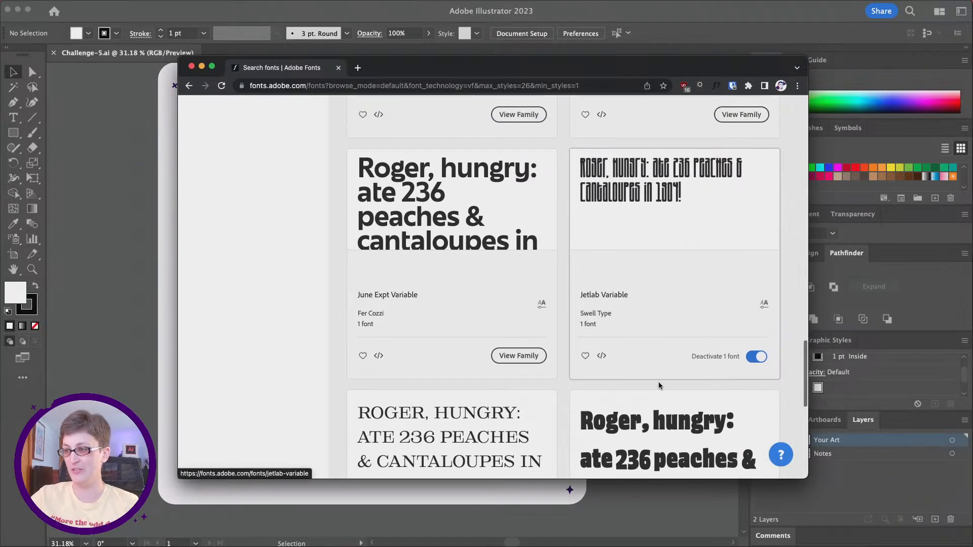
click(608, 294)
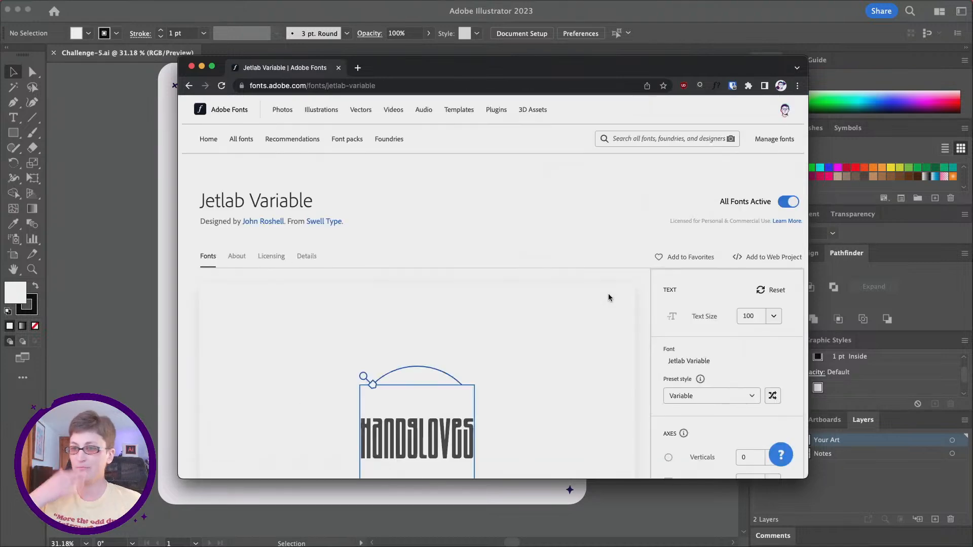
Step: Try to adjust the Verticals and Lift axes with the handles around the Jetlab Variable preview text
scroll(609, 298, down, 2)
scroll(608, 297, down, 1)
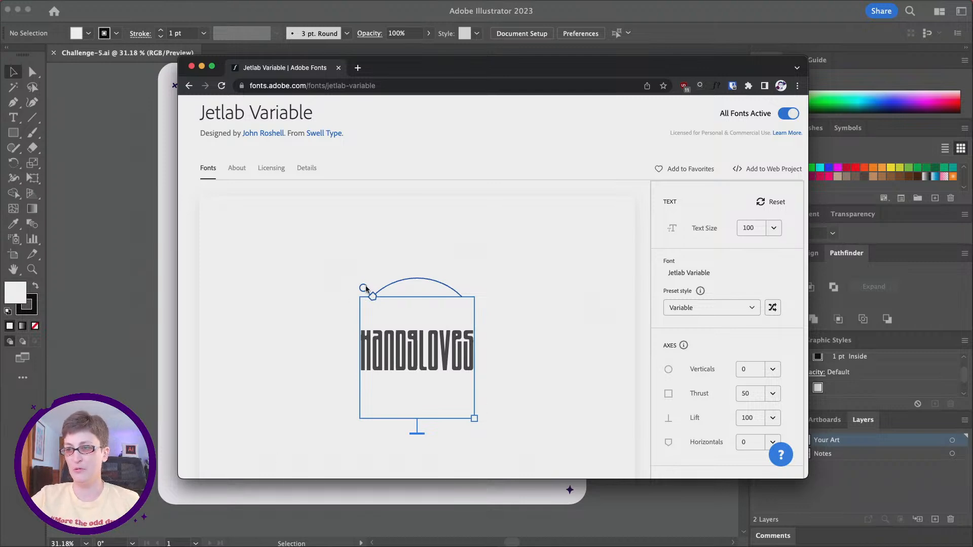
mouse_move(365, 288)
mouse_down()
mouse_move(377, 277)
mouse_move(474, 291)
mouse_move(379, 274)
mouse_move(363, 288)
mouse_up()
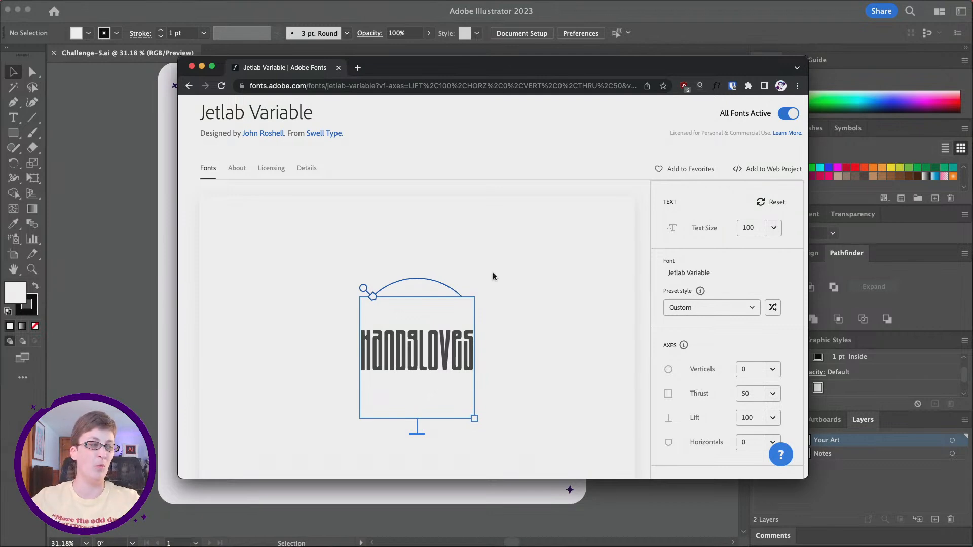
mouse_move(364, 288)
mouse_down()
mouse_move(446, 278)
mouse_move(470, 289)
mouse_move(385, 279)
mouse_move(364, 288)
mouse_up()
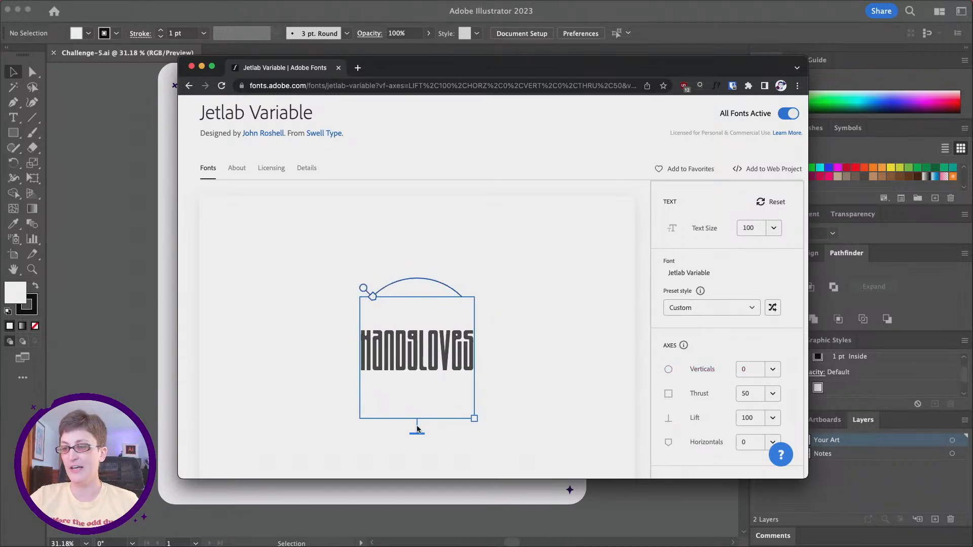
drag(416, 432, 395, 493)
Step: Set the Thrust axis of the Jetlab Variable preview to 120
scroll(683, 375, down, 1)
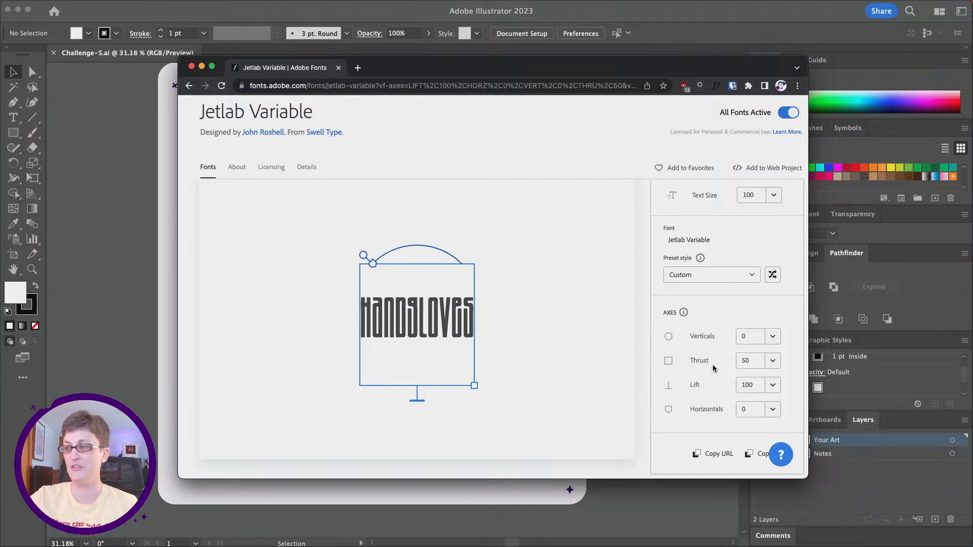
click(772, 360)
mouse_move(712, 380)
mouse_down()
mouse_move(728, 381)
mouse_move(697, 380)
mouse_up()
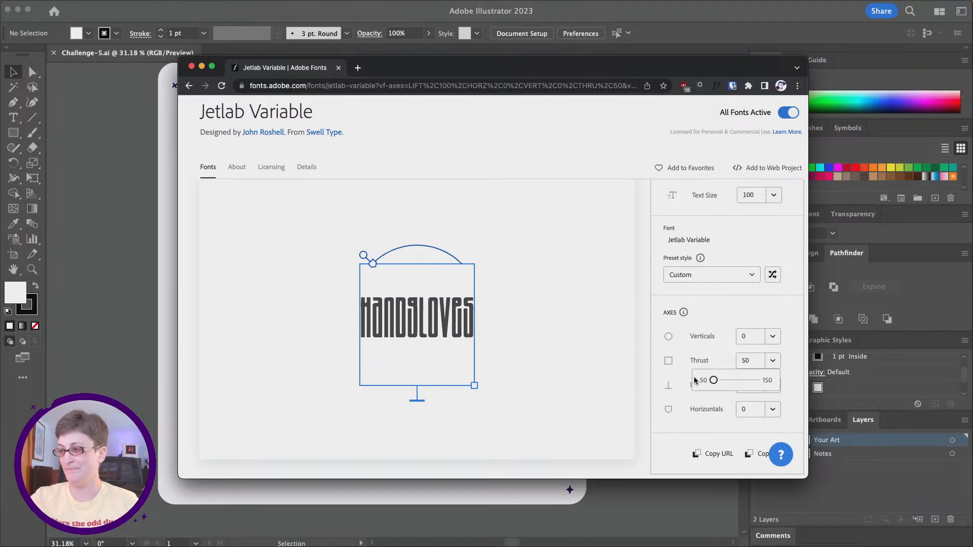
drag(695, 380, 742, 380)
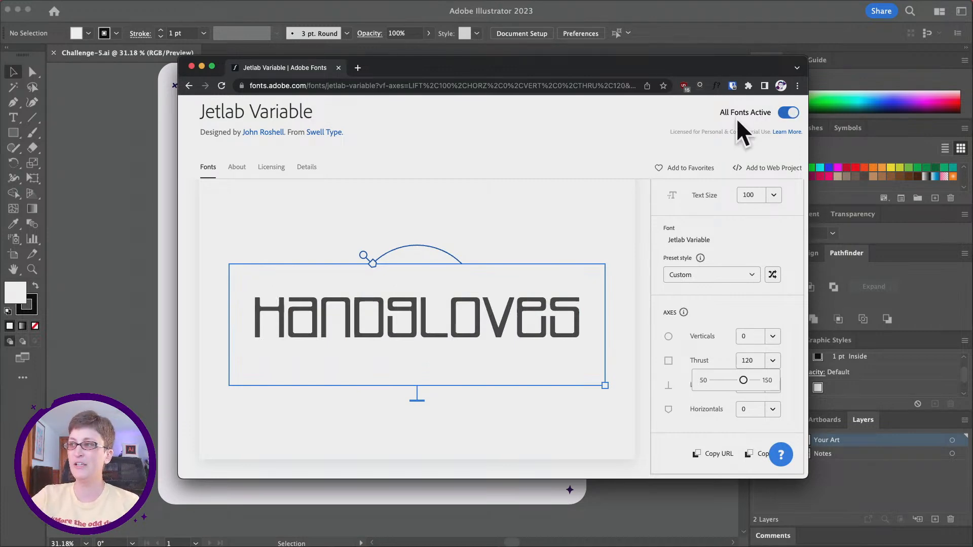
Step: Switch back to the Challenge-5 document in Illustrator, show the Character settings and bring the blank artboard into view at 25%
drag(398, 66, 972, 31)
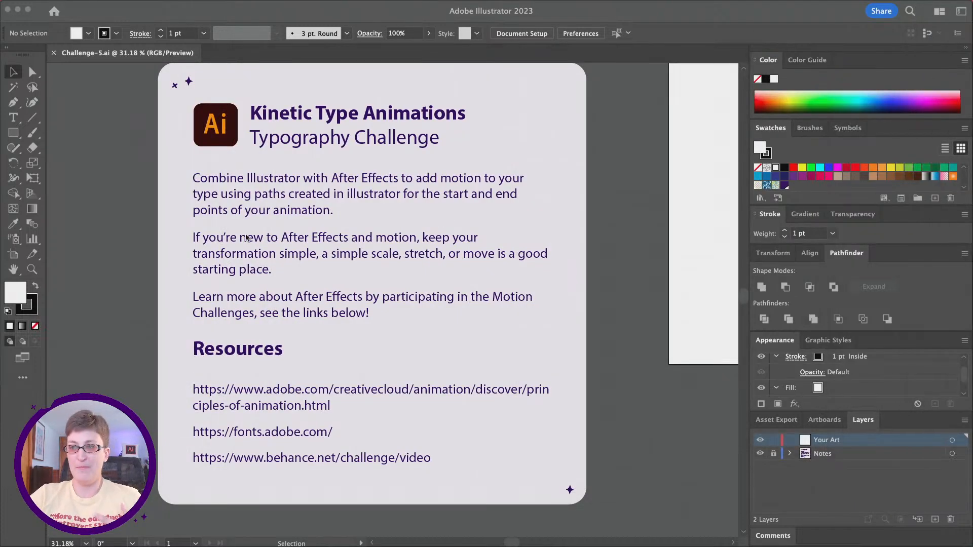
scroll(245, 238, right, 10)
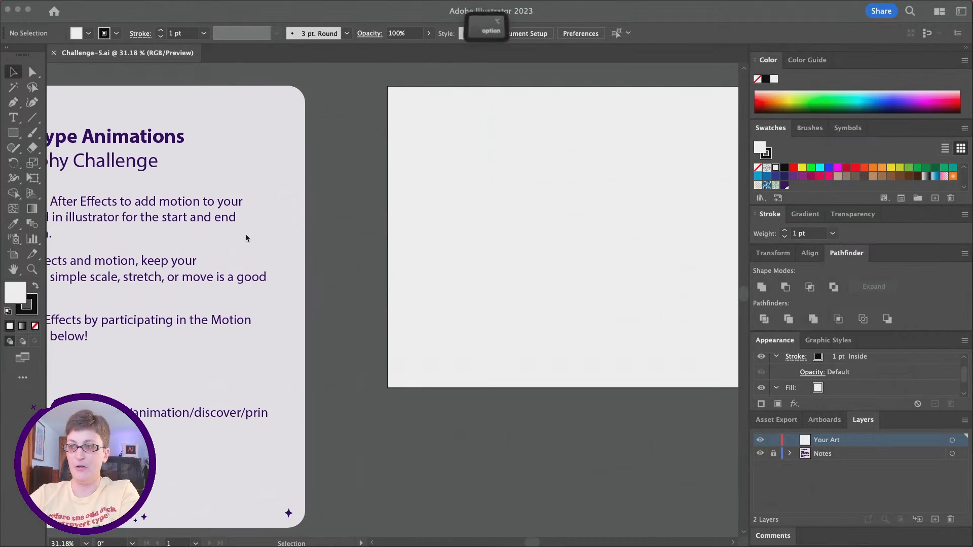
scroll(246, 238, down, 1)
click(298, 218)
scroll(299, 217, left, 2)
scroll(299, 217, left, 2)
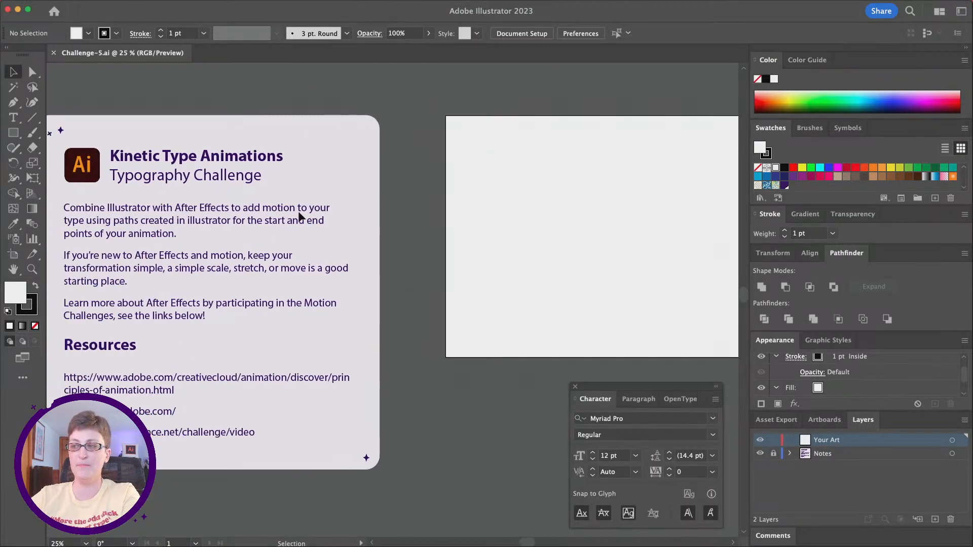
scroll(326, 223, right, 3)
scroll(326, 221, right, 3)
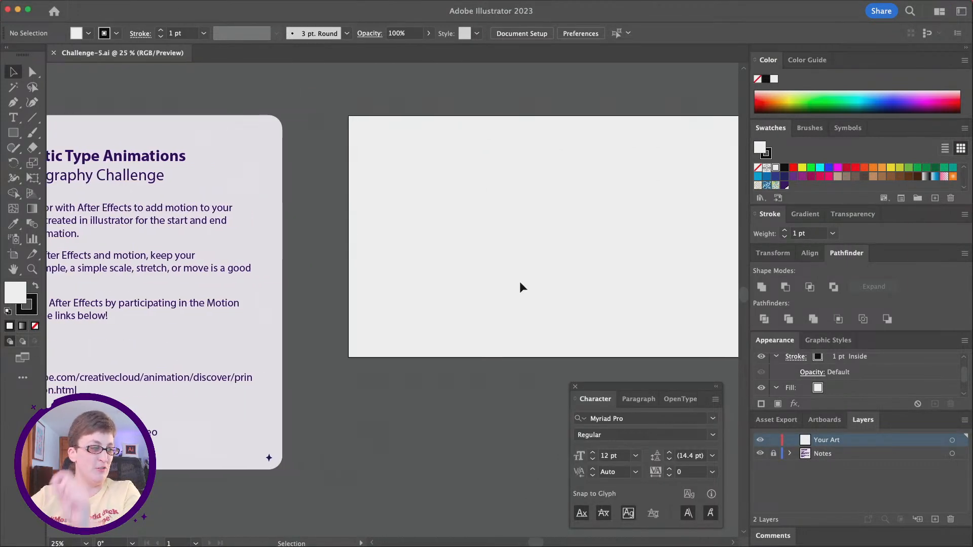
mouse_move(103, 2)
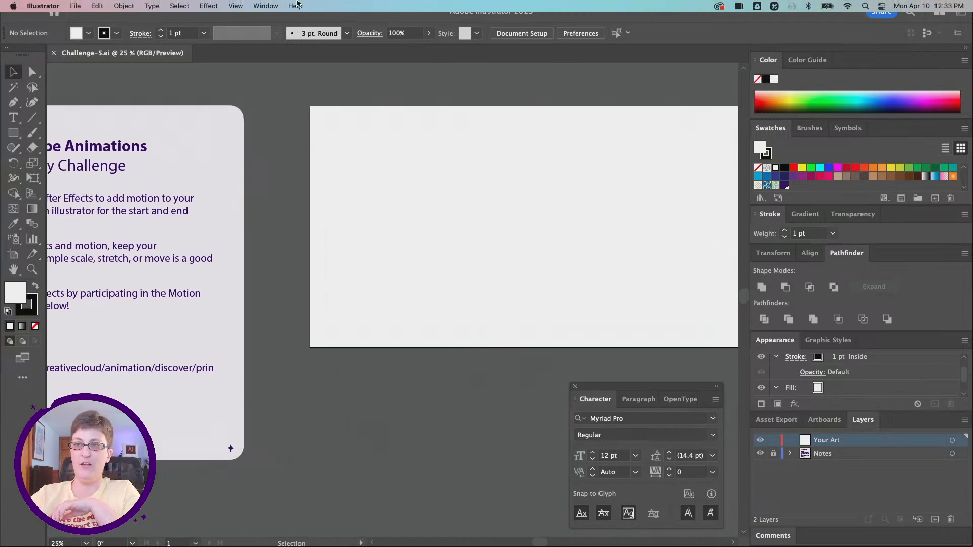
click(269, 5)
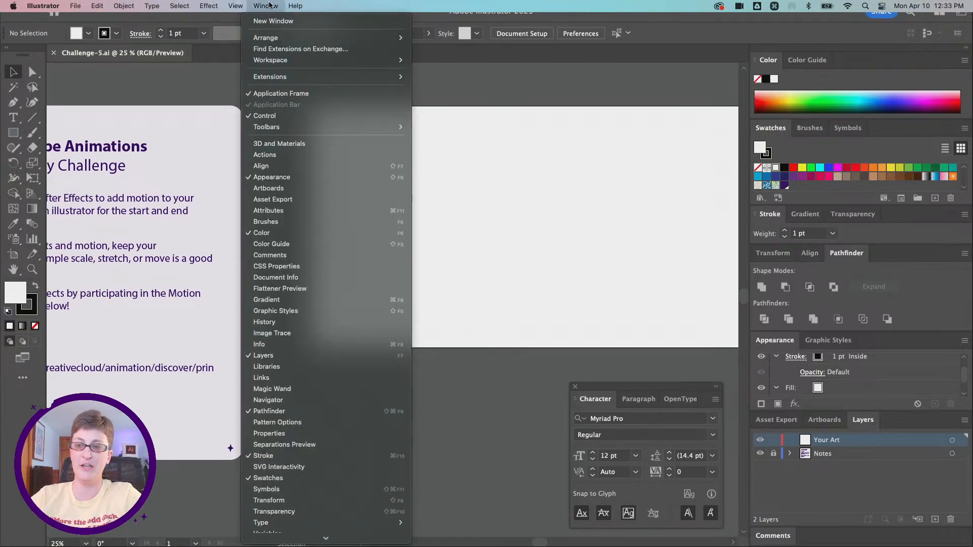
mouse_move(340, 522)
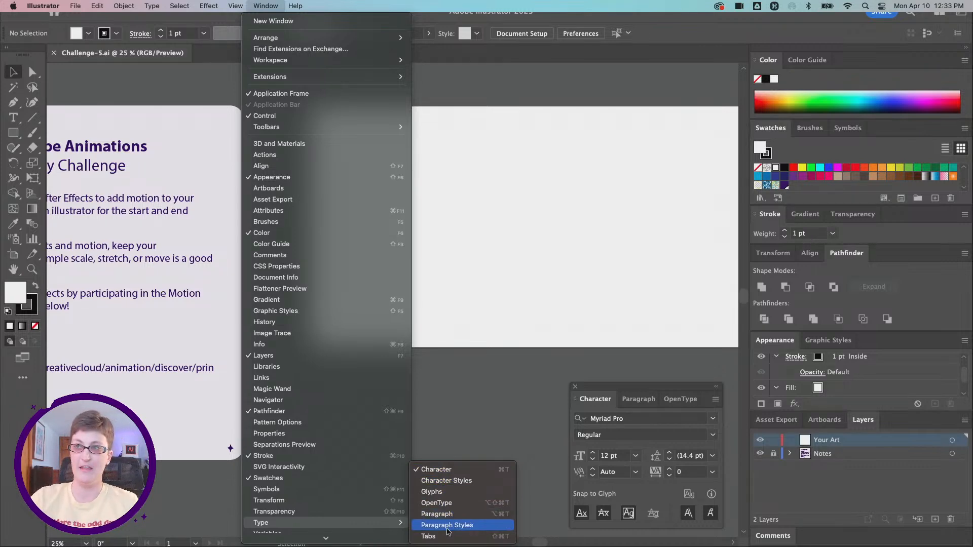
click(262, 4)
Step: Check the blank artboard's width and height using the Artboard tool, and return to the Selection tool
scroll(464, 238, right, 4)
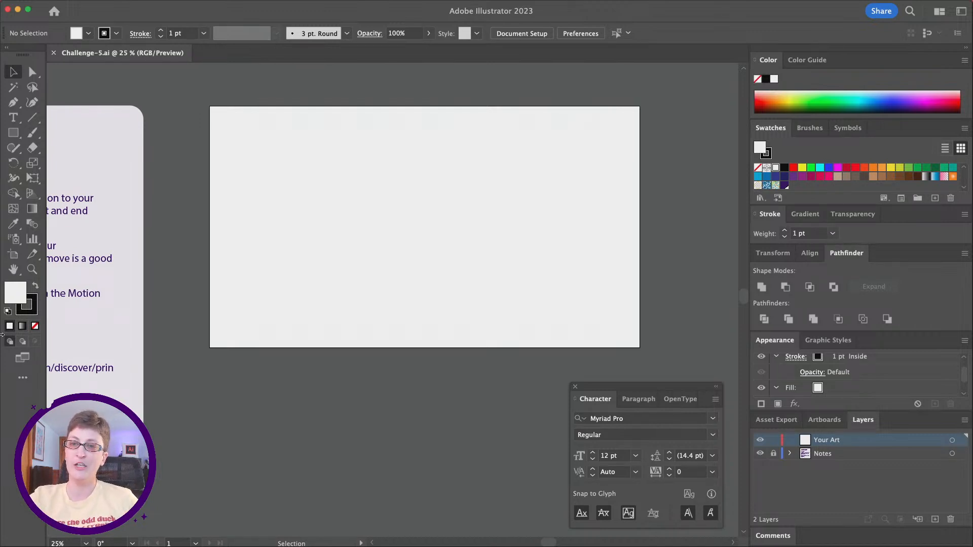
click(14, 254)
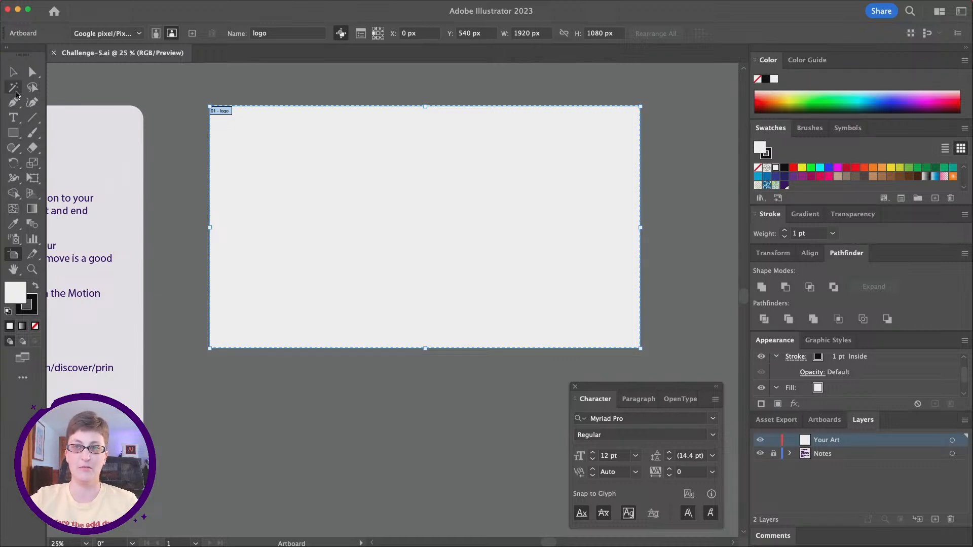
click(14, 73)
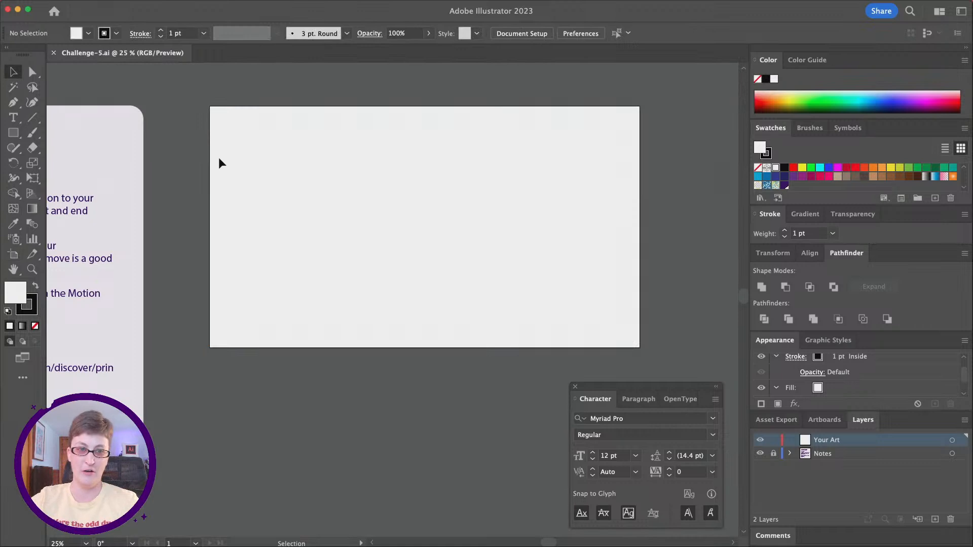
scroll(218, 158, left, 1)
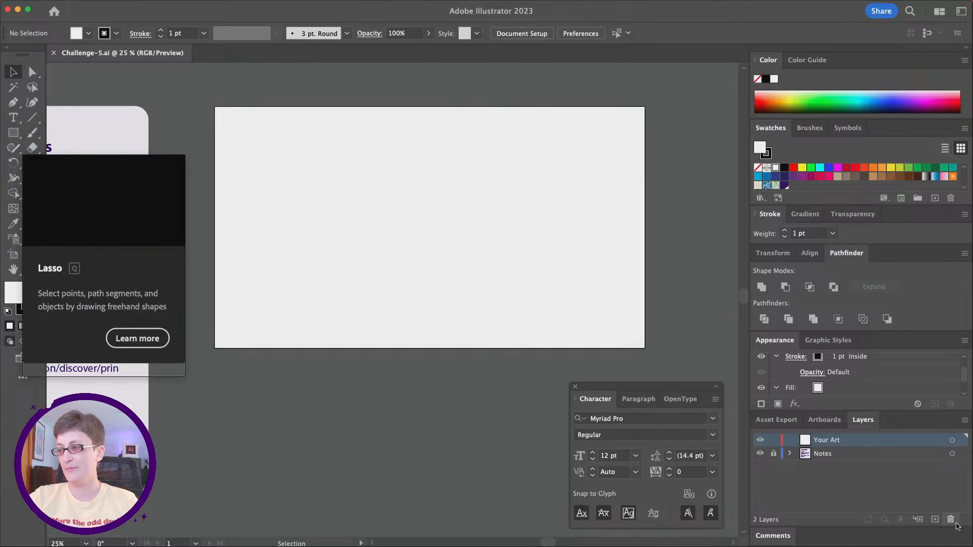
Step: With Smart Guides on, draw a 1920 by 1080 px rectangle on the Your Art layer that covers the whole artboard
click(774, 452)
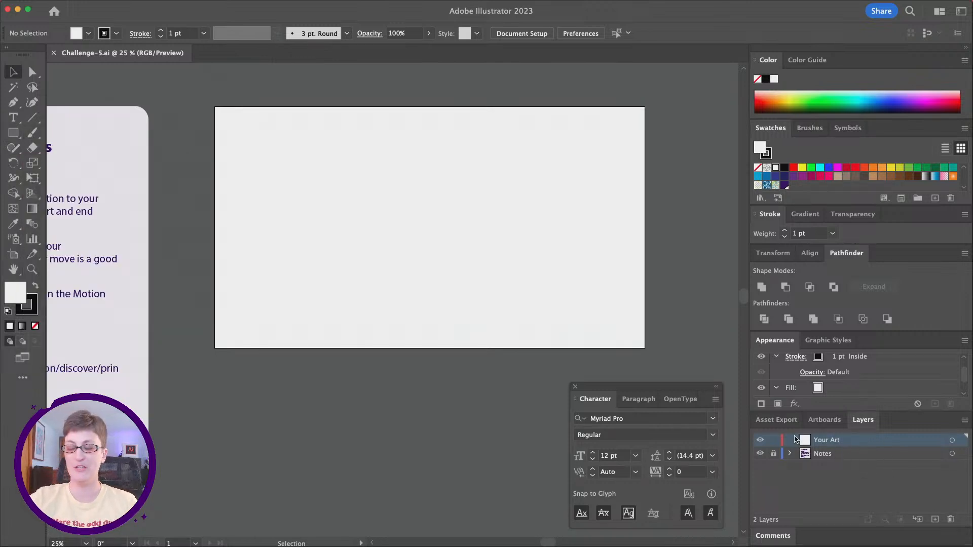
click(11, 134)
click(11, 134)
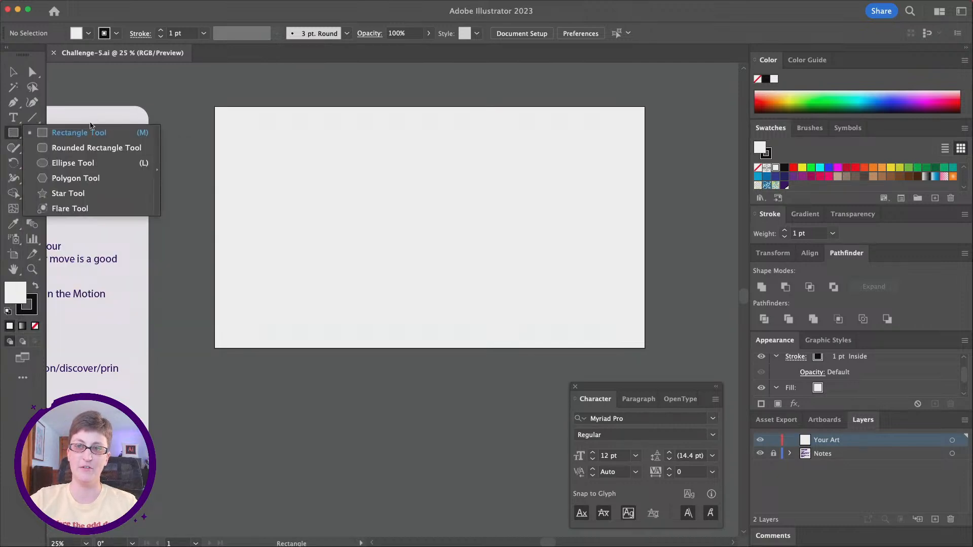
click(14, 135)
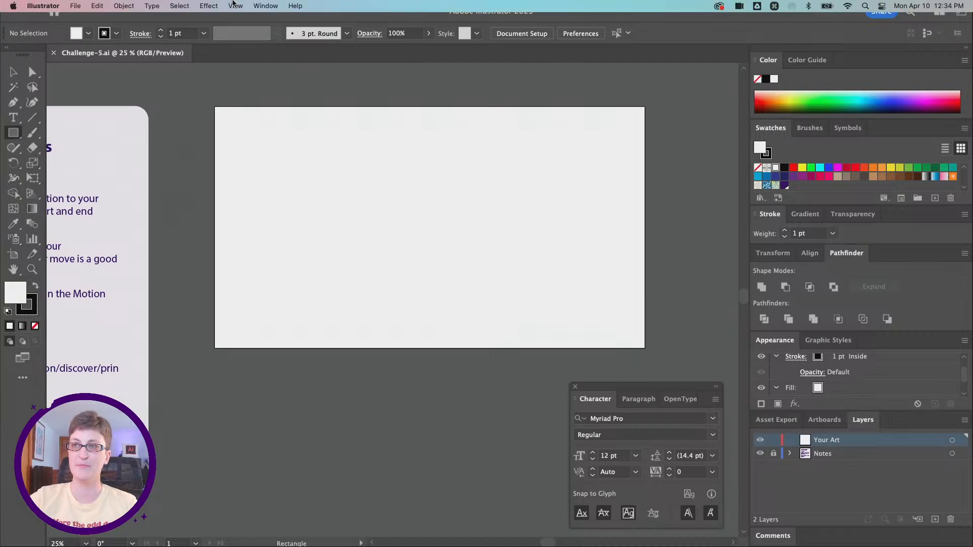
click(235, 5)
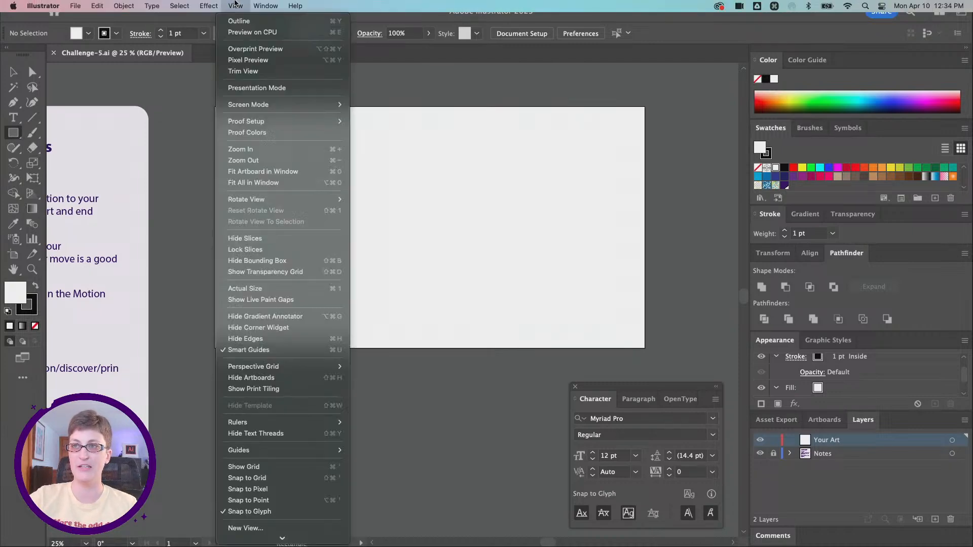
click(321, 350)
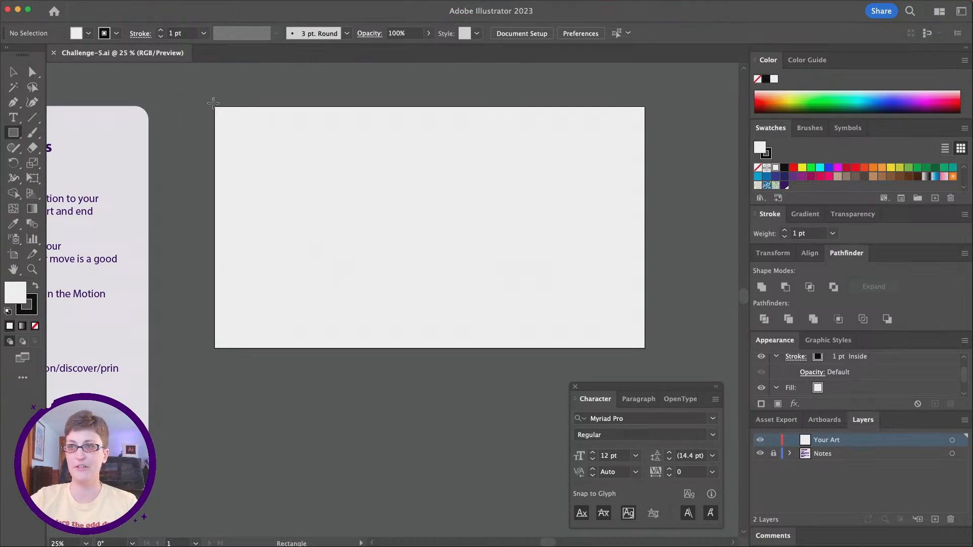
drag(213, 106, 645, 346)
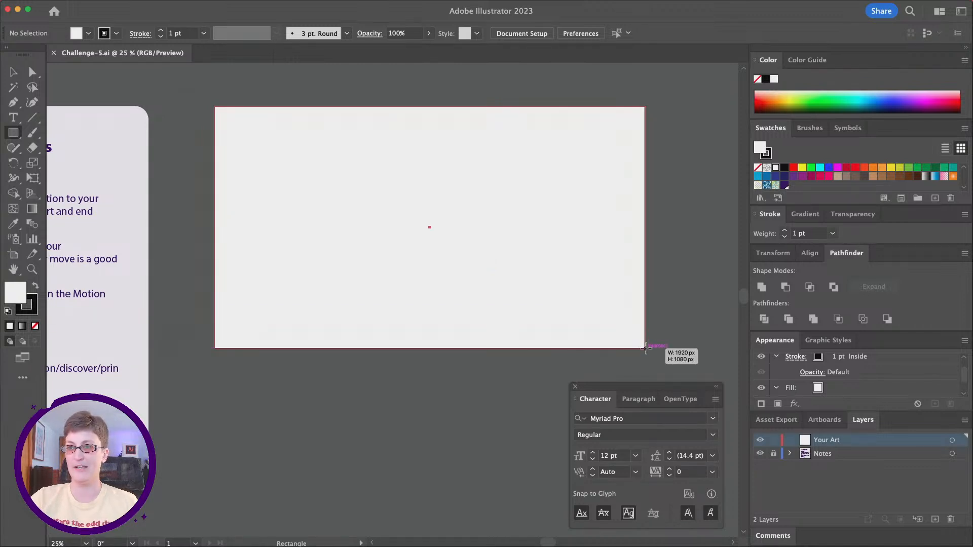
drag(646, 348, 645, 348)
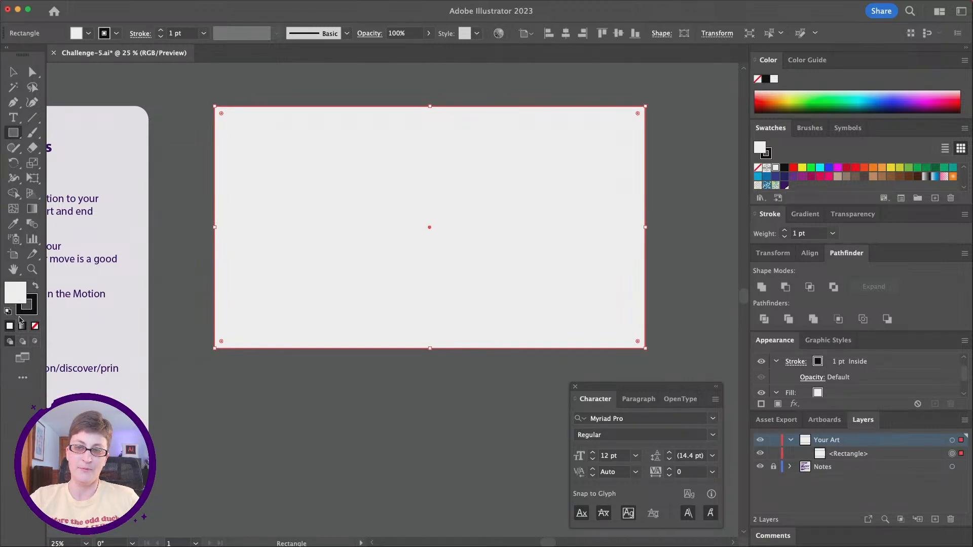
Step: Remove the stroke from the background rectangle and fill it with a deep orange
click(24, 314)
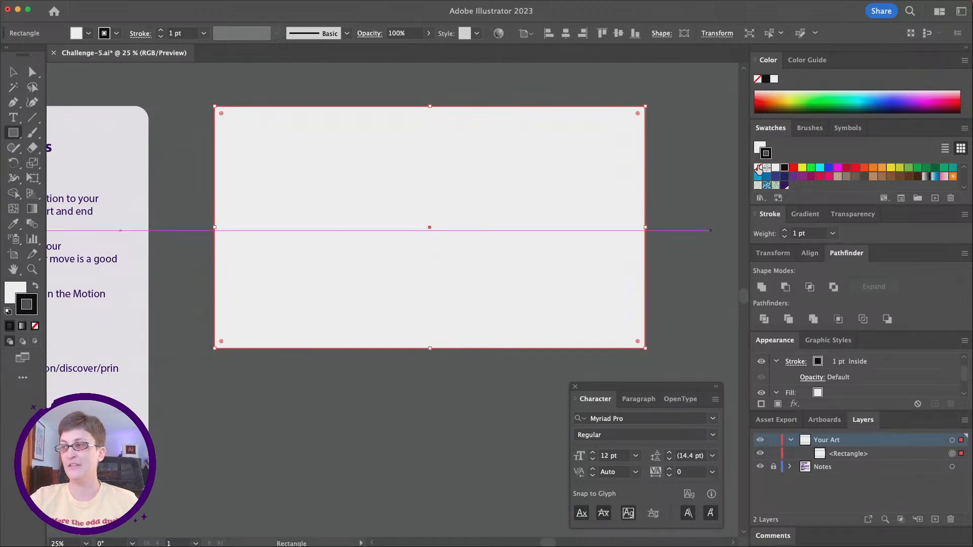
click(758, 168)
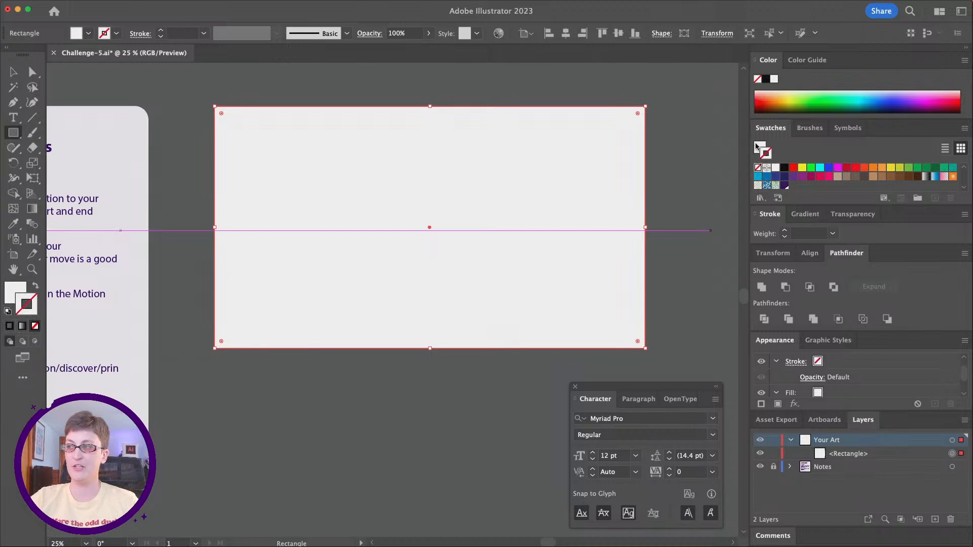
double_click(15, 292)
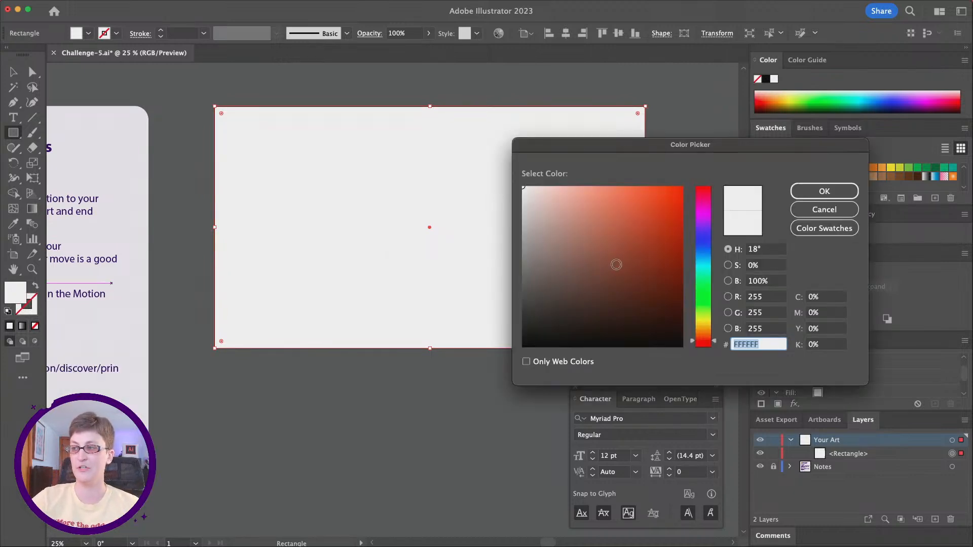
mouse_move(543, 188)
mouse_down()
mouse_move(638, 229)
mouse_move(680, 217)
mouse_move(664, 219)
mouse_up()
drag(708, 343, 707, 337)
drag(675, 216, 680, 212)
click(837, 192)
click(837, 193)
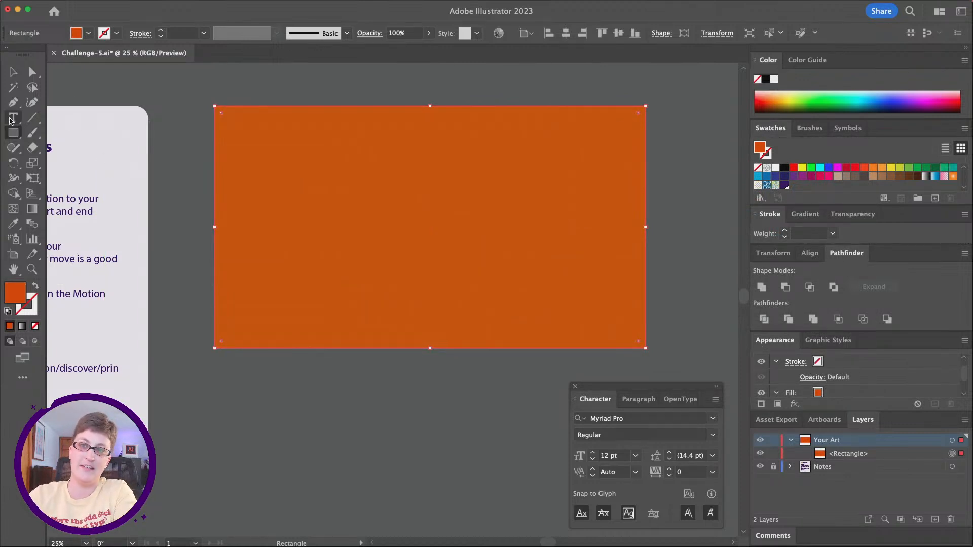
click(12, 119)
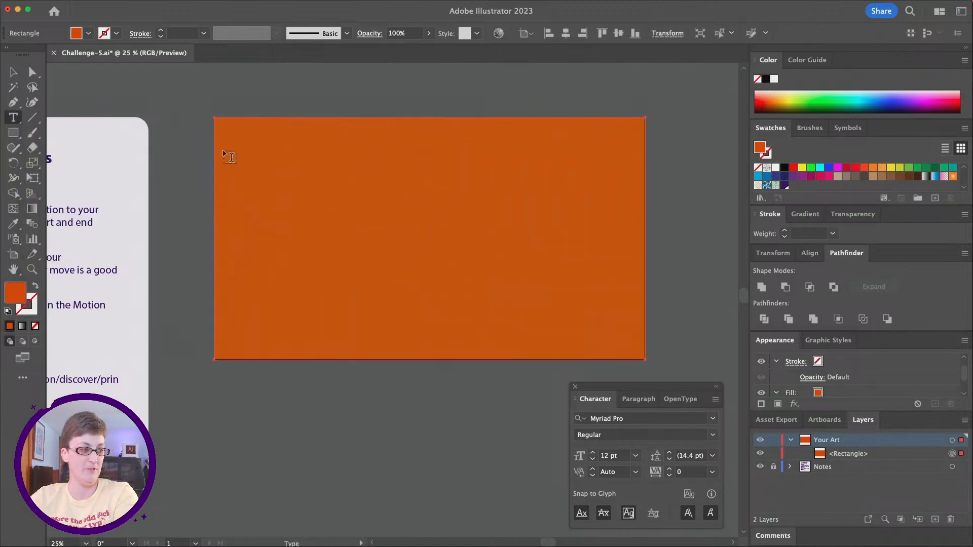
scroll(225, 155, up, 5)
scroll(226, 155, left, 2)
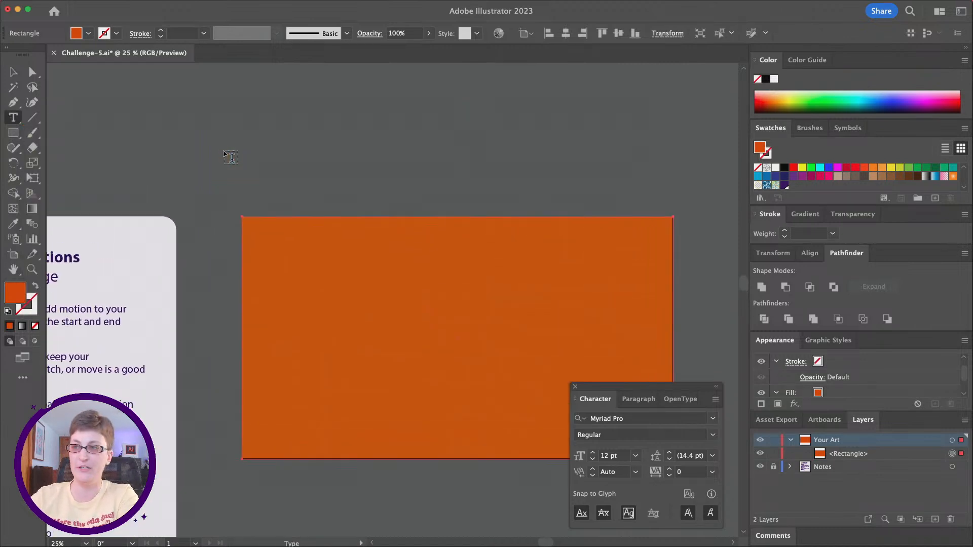
click(352, 128)
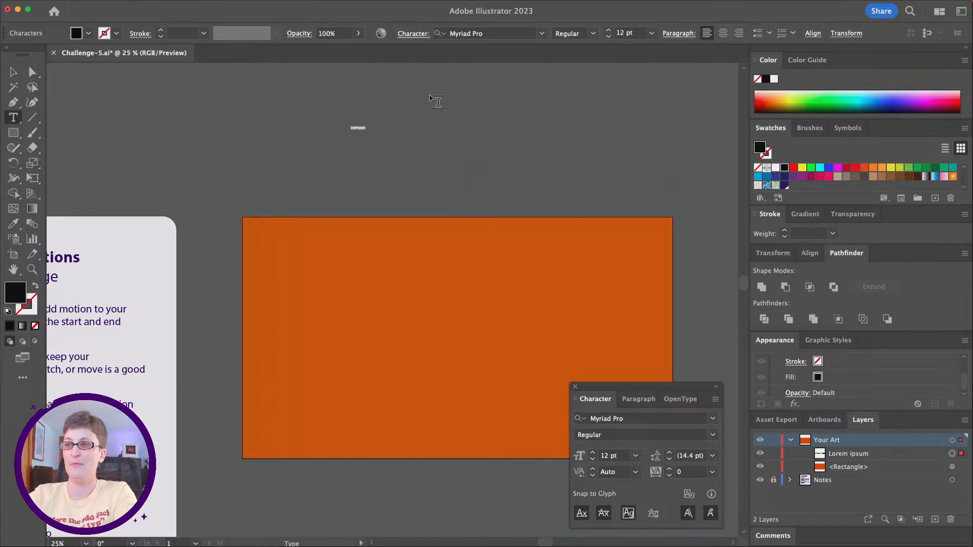
key(super+z)
Step: Try a block of placeholder area type above the orange rectangle and narrow its frame
drag(289, 94, 476, 203)
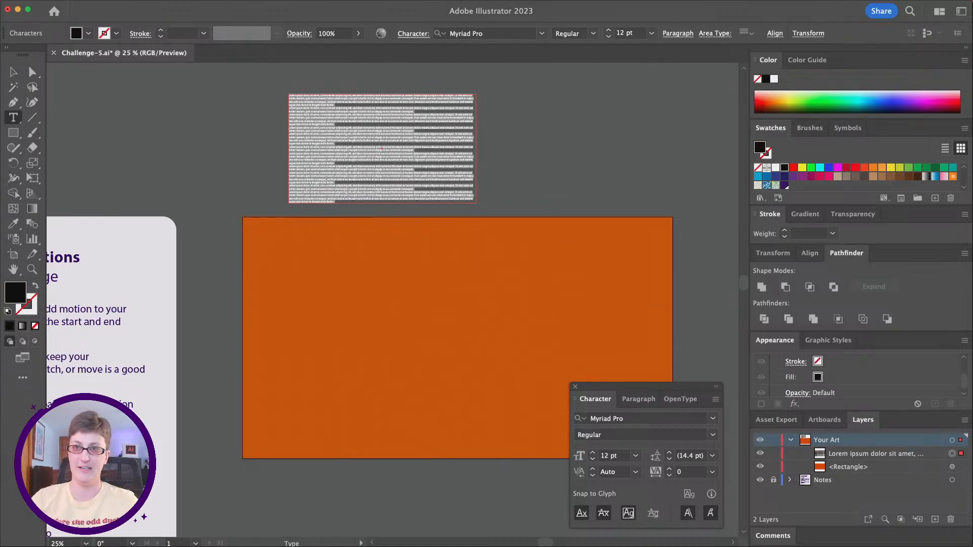
mouse_move(860, 4)
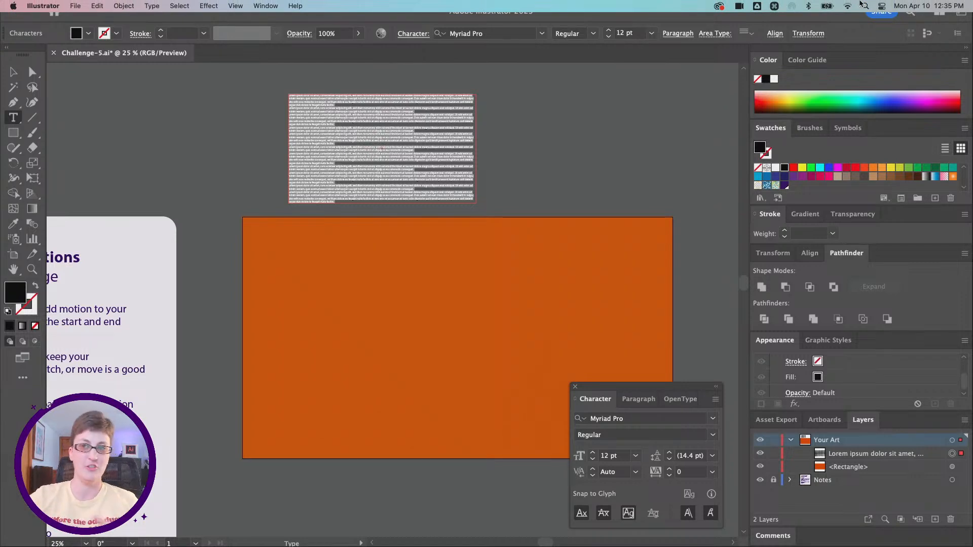
key(Escape)
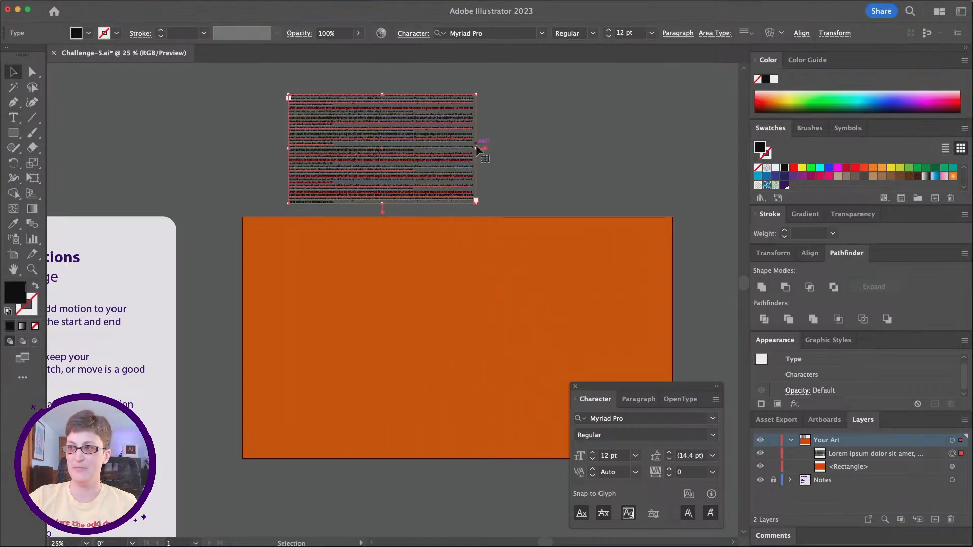
drag(477, 146, 414, 148)
Step: Test reflowing the area type by widening its frame, and delete the whole text block
click(582, 160)
key(super+equal)
key(super+equal)
key(super+equal)
scroll(370, 159, up, 2)
click(370, 159)
drag(490, 194, 585, 189)
click(610, 193)
click(496, 154)
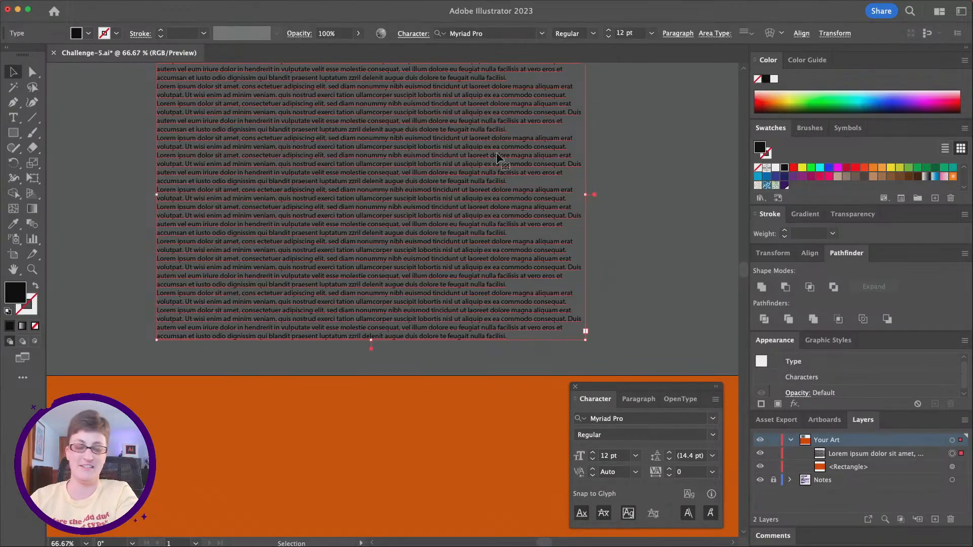
key(Delete)
Step: Place a "Lorem ipsum" line of point type above the orange rectangle and scale it up to about 132 pt
click(14, 117)
click(295, 226)
click(13, 72)
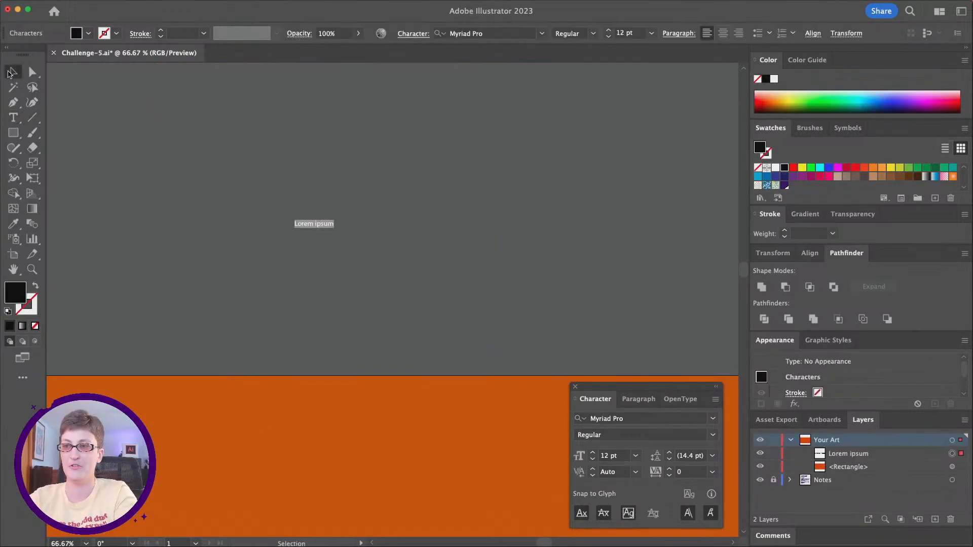
drag(333, 229, 285, 267)
key(super+z)
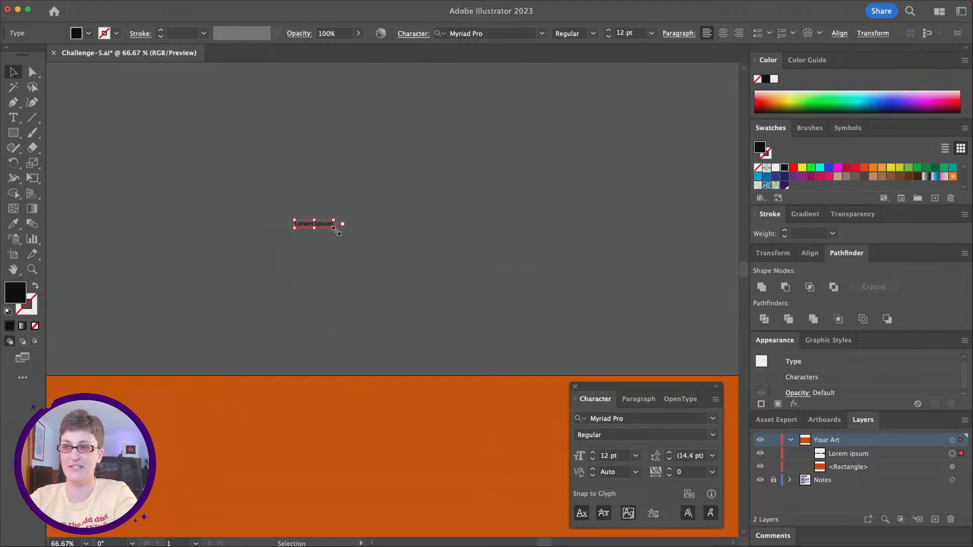
drag(335, 229, 727, 343)
Step: Move the "Lorem ipsum" text onto the middle of the orange rectangle
scroll(425, 278, down, 2)
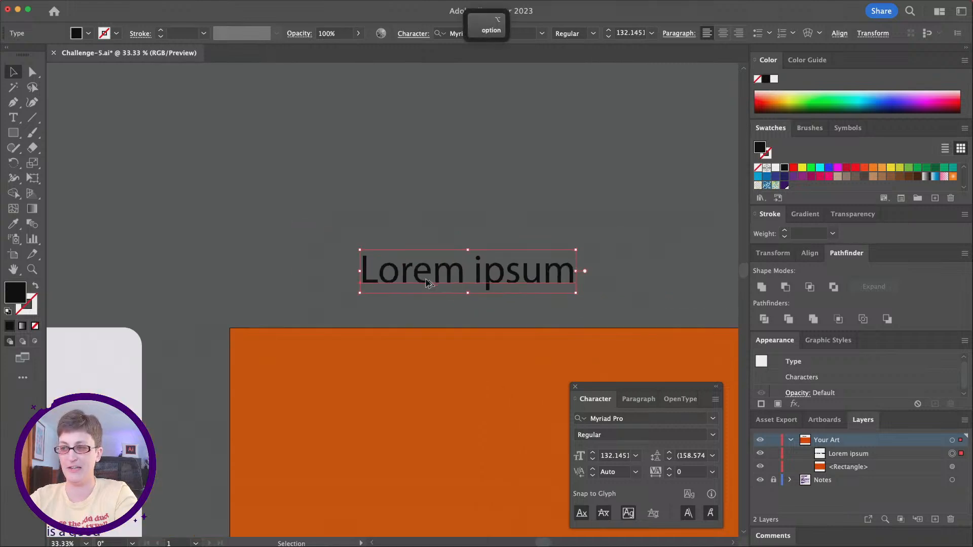
scroll(424, 279, down, 3)
scroll(424, 278, right, 5)
scroll(424, 279, down, 1)
scroll(424, 278, left, 3)
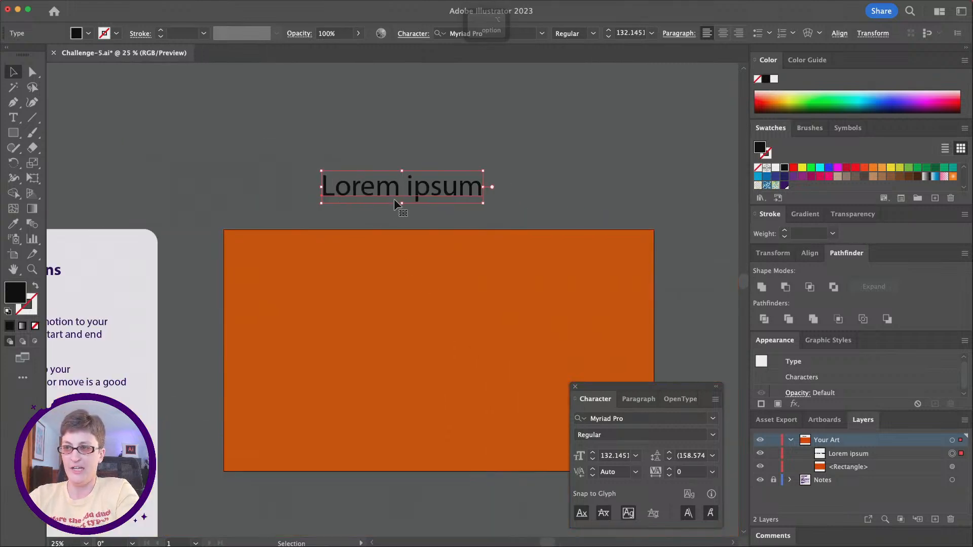
drag(430, 188, 474, 355)
scroll(536, 358, down, 2)
scroll(536, 359, right, 3)
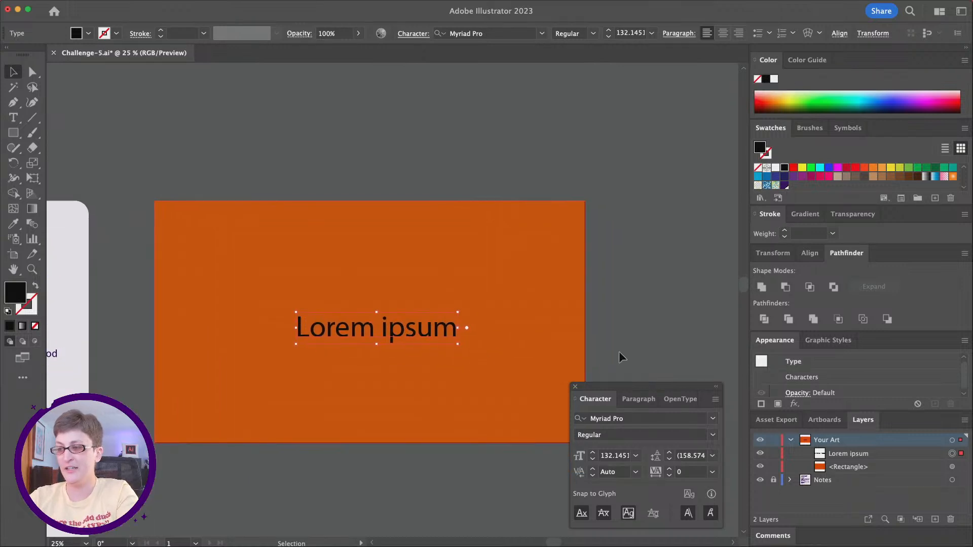
Step: Set the "Lorem ipsum" text in Jetlab Squeeze Light High and enlarge it to about 630 pt within the orange rectangle
click(613, 421)
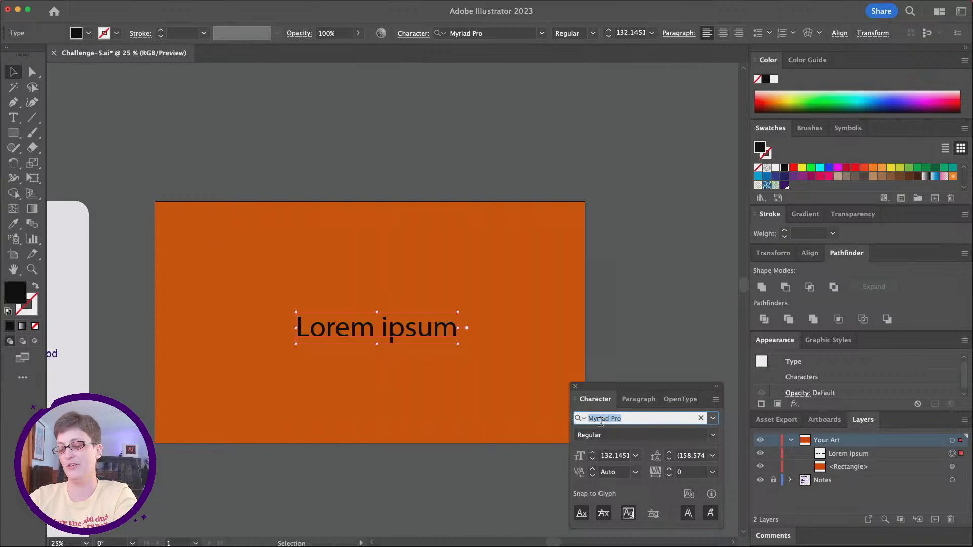
text(jet)
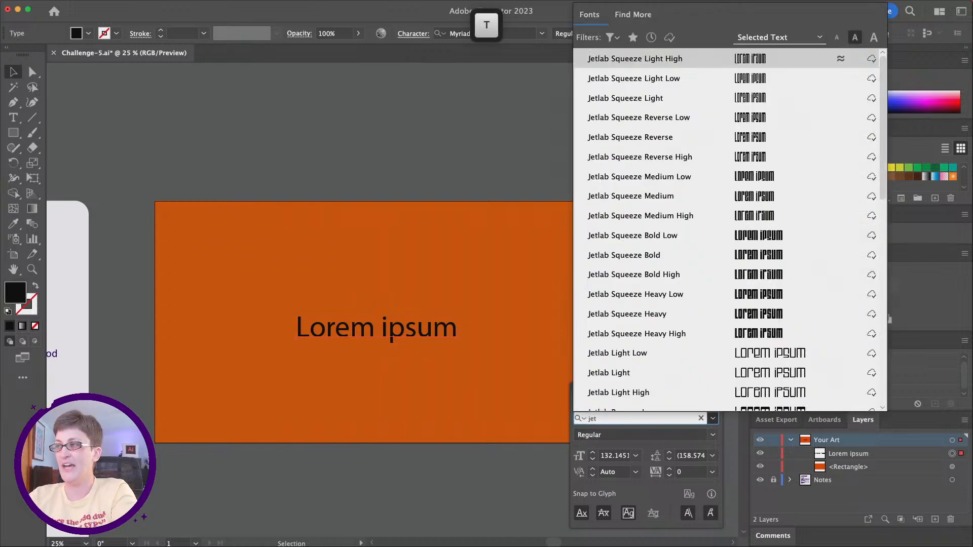
click(662, 61)
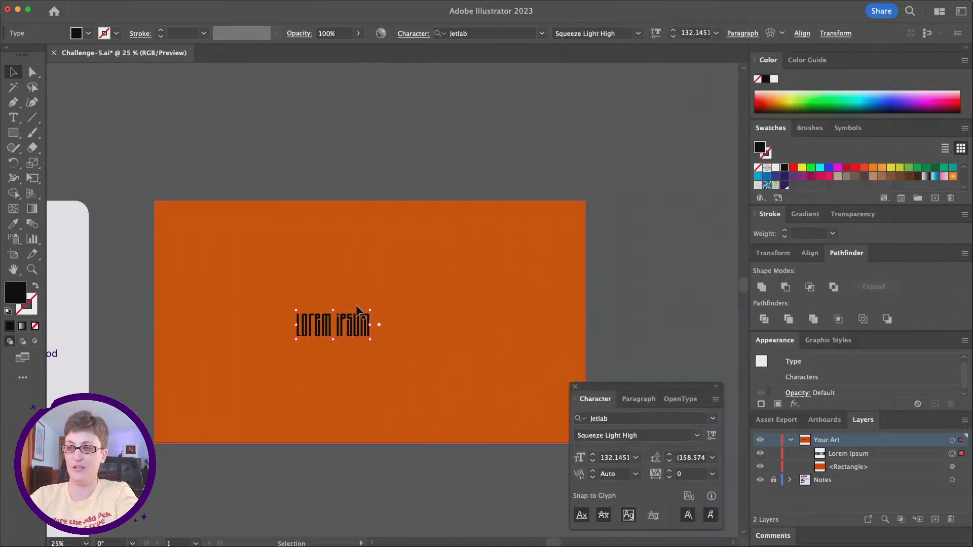
drag(371, 309, 649, 199)
drag(627, 324, 535, 353)
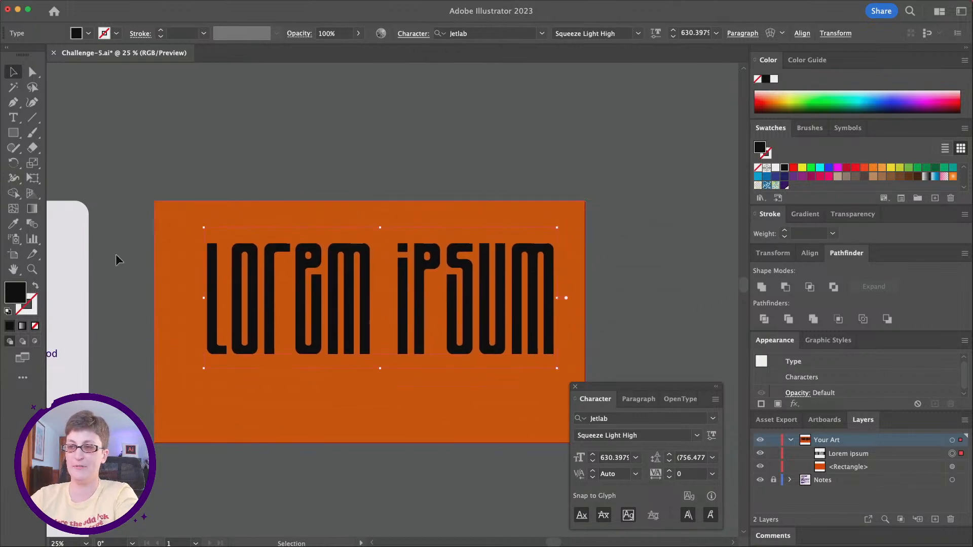
Step: Replace the placeholder text with a single letter "a" and move it to the middle of the orange rectangle
double_click(271, 300)
key(super+a)
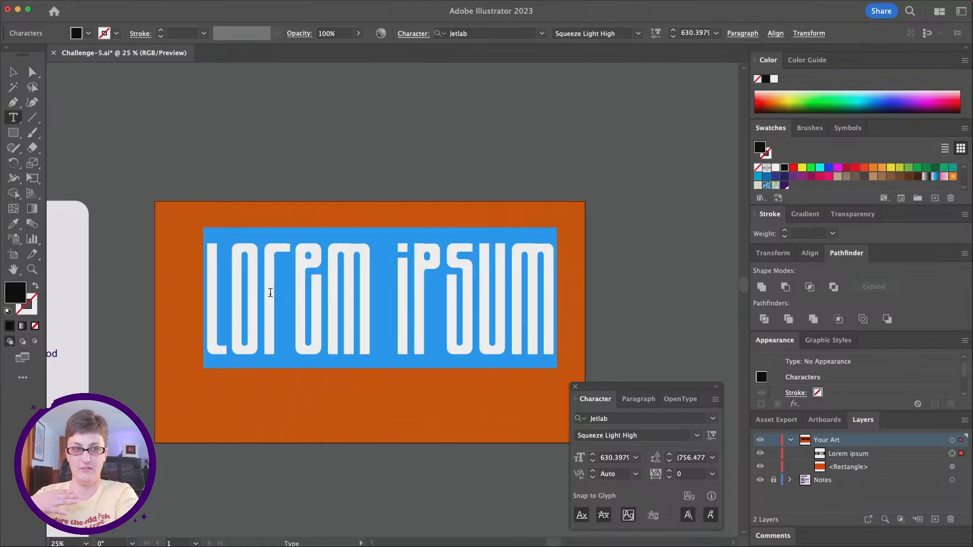
click(270, 293)
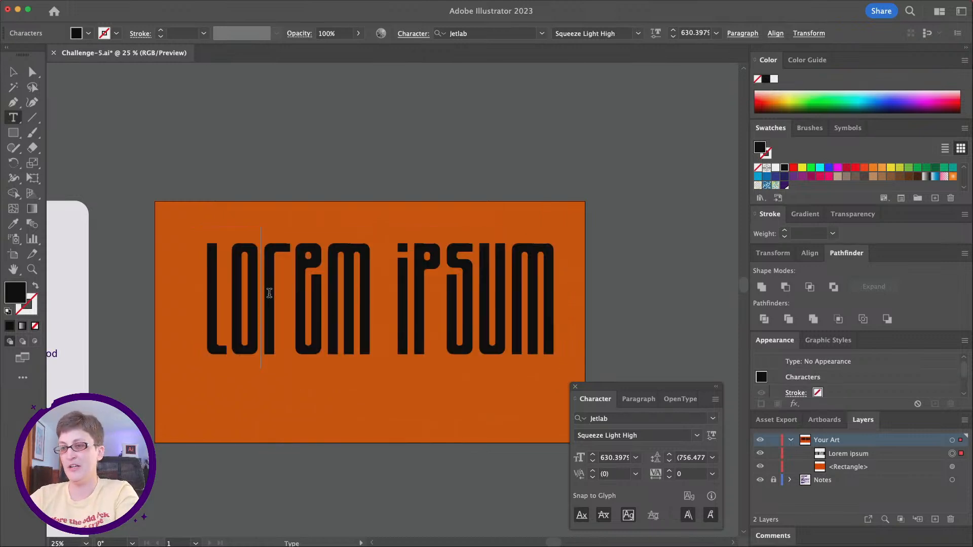
drag(205, 294, 549, 295)
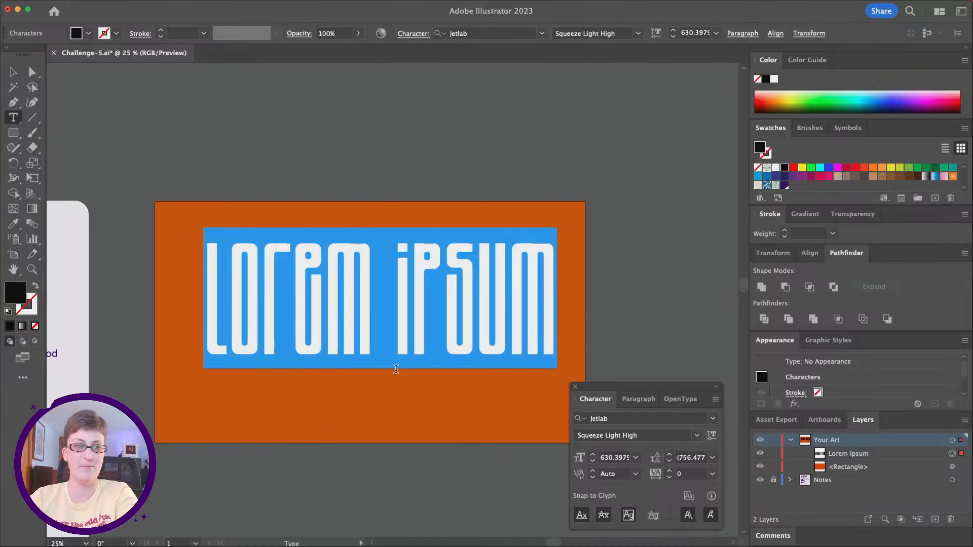
scroll(375, 360, right, 1)
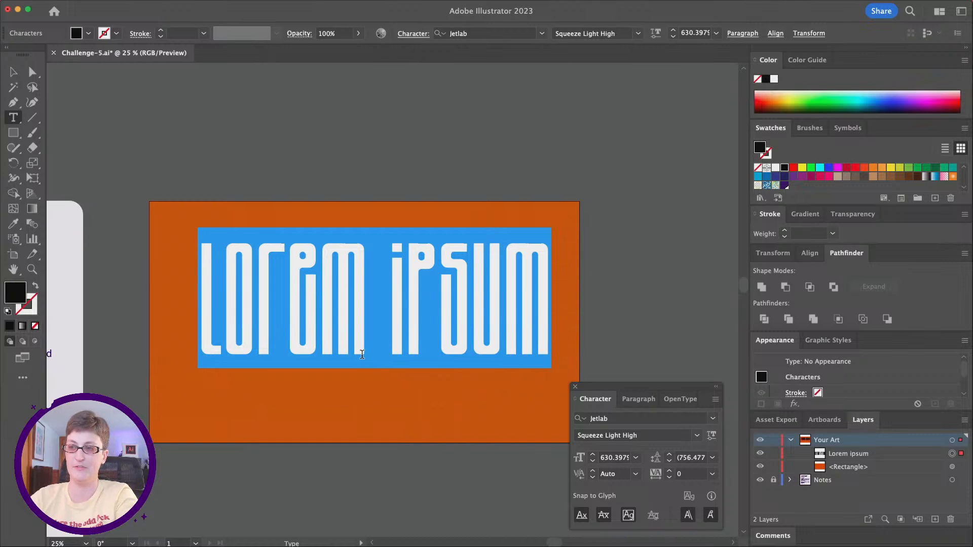
text(a)
click(14, 72)
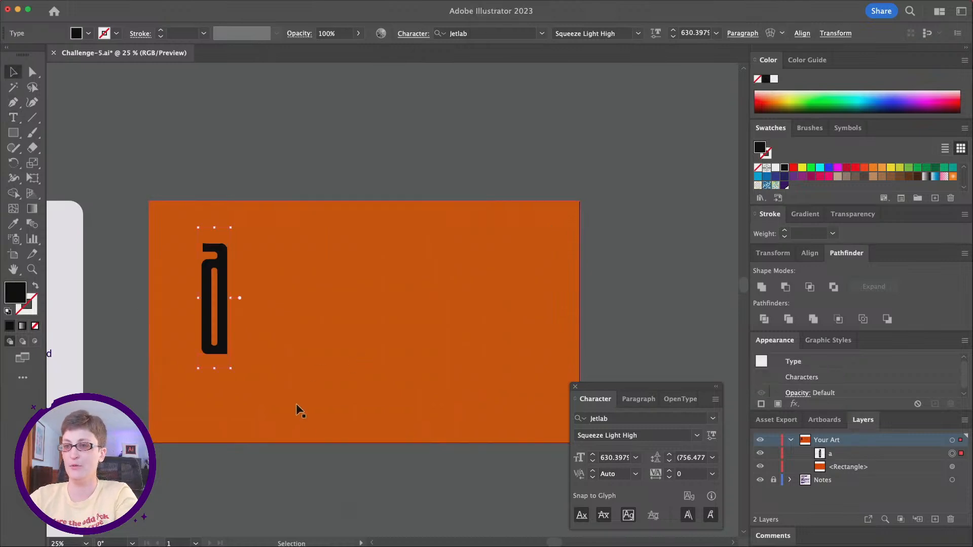
drag(221, 273, 377, 290)
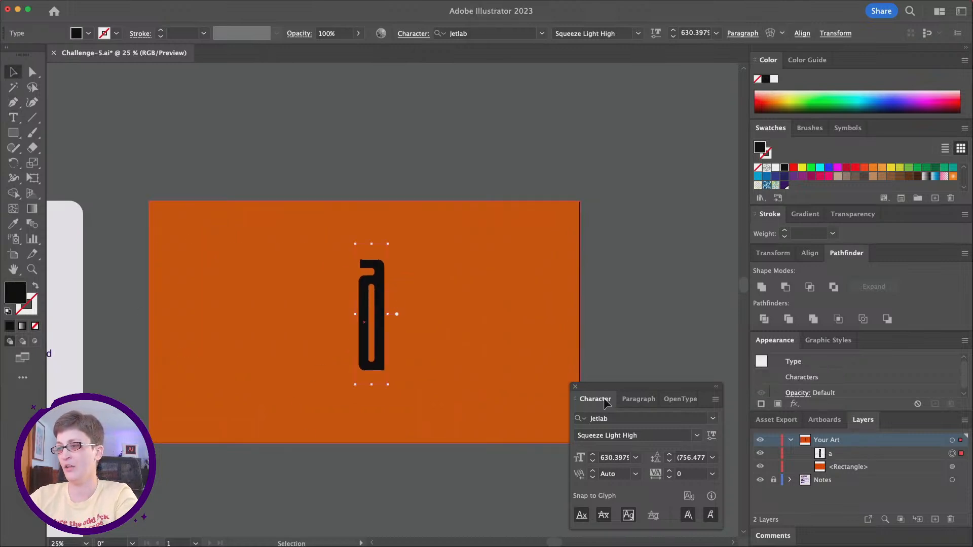
Step: Center-align the letter "a" and scale it to about 1012 pt in the middle of the orange rectangle
drag(636, 402, 676, 297)
click(676, 296)
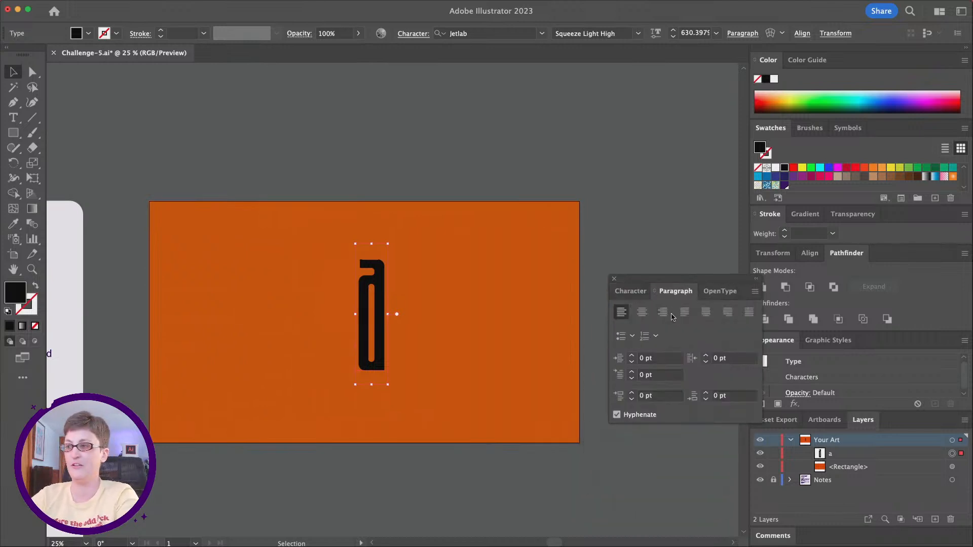
click(641, 311)
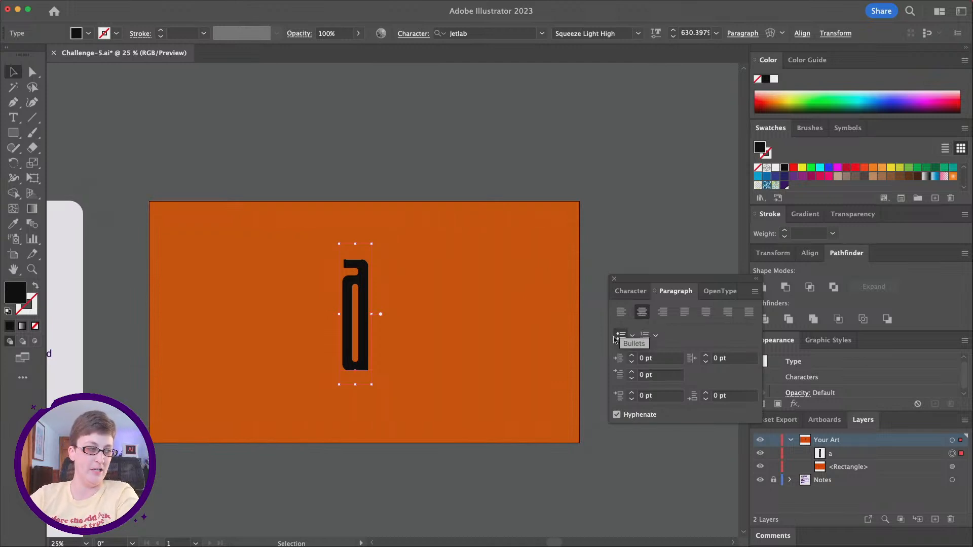
drag(371, 387, 442, 469)
drag(379, 432, 378, 399)
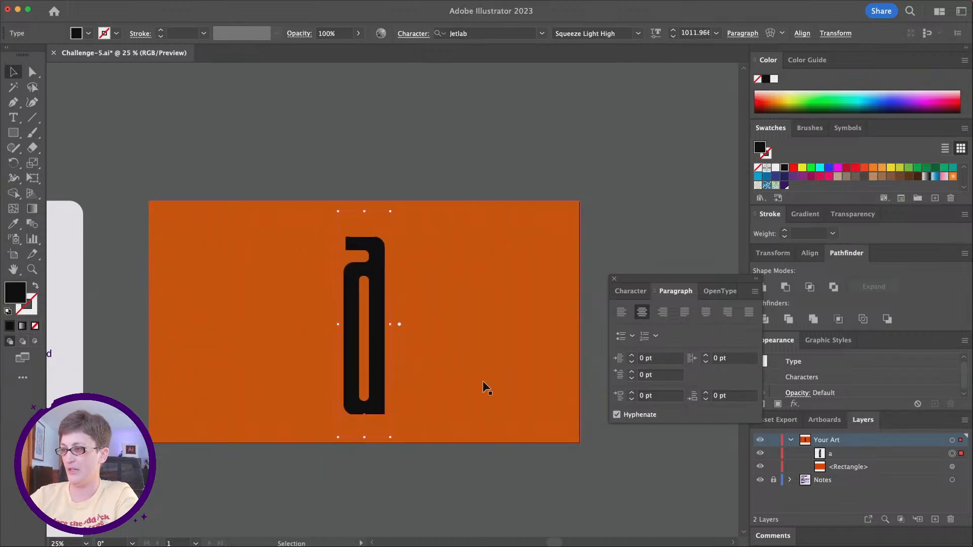
Step: With the Character settings placed clear of the artboard, set the letter's Verticals variable font axis to 100
click(635, 291)
drag(645, 278, 653, 202)
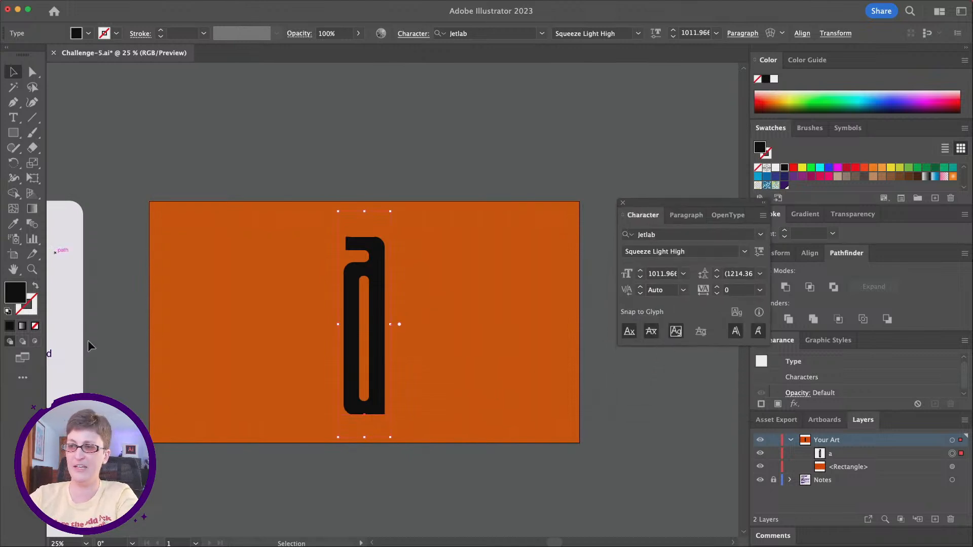
click(759, 252)
click(759, 253)
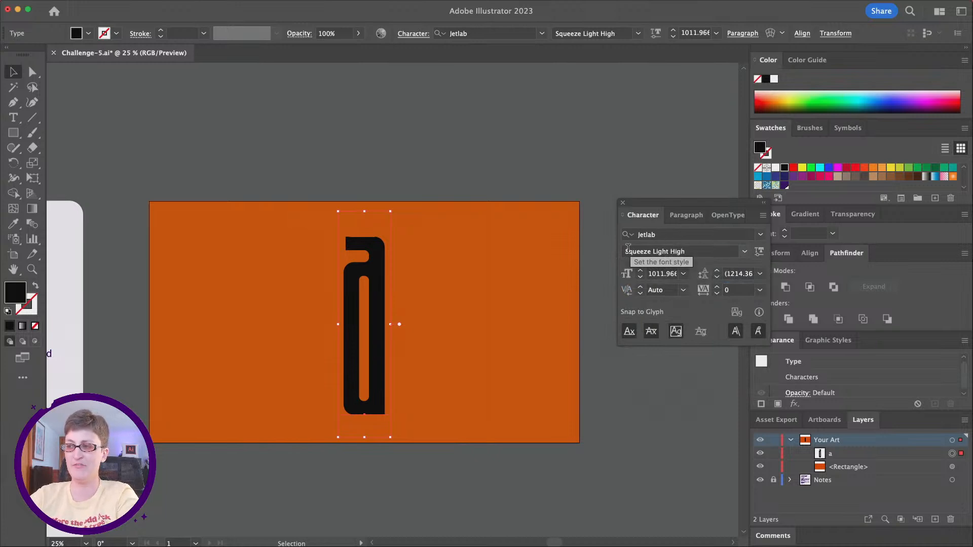
click(743, 252)
click(743, 251)
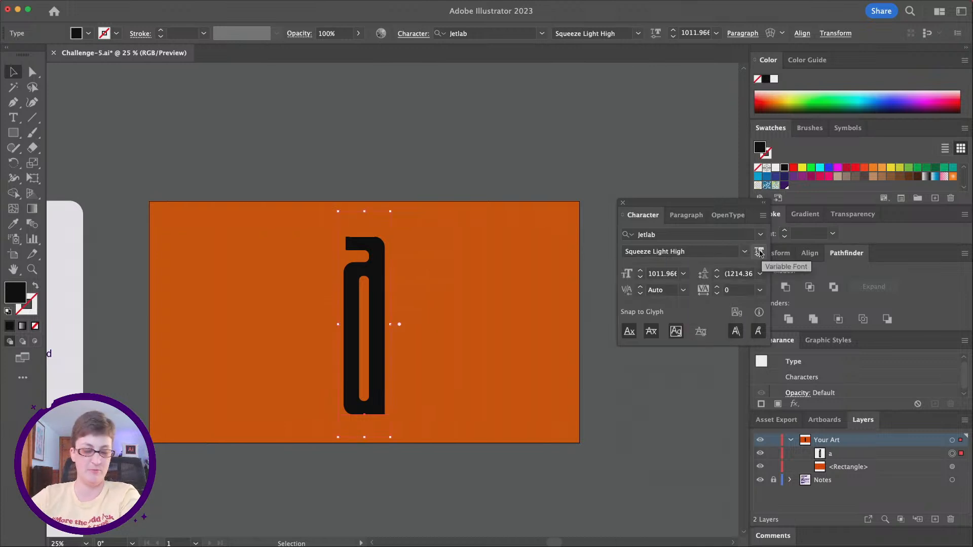
click(759, 252)
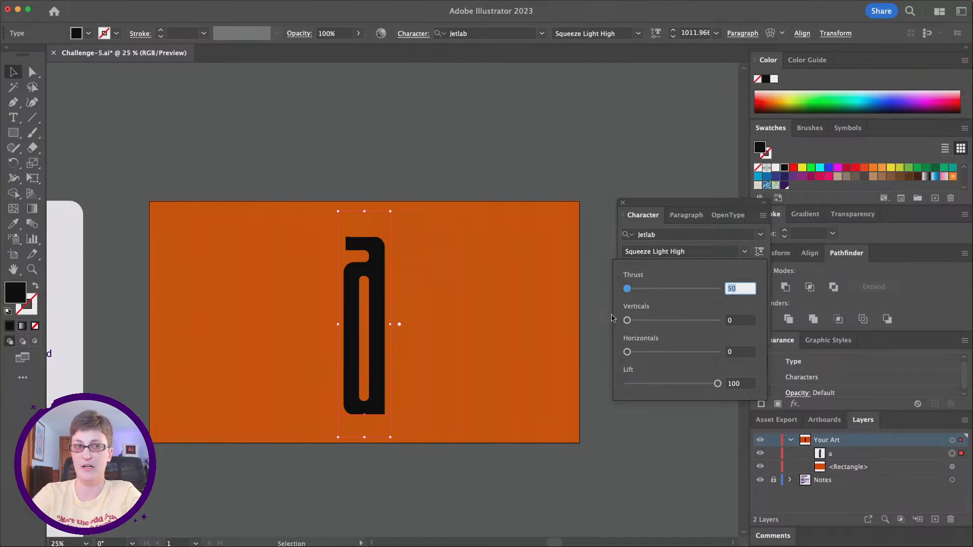
mouse_move(628, 289)
mouse_down()
mouse_move(715, 291)
mouse_move(627, 290)
mouse_up()
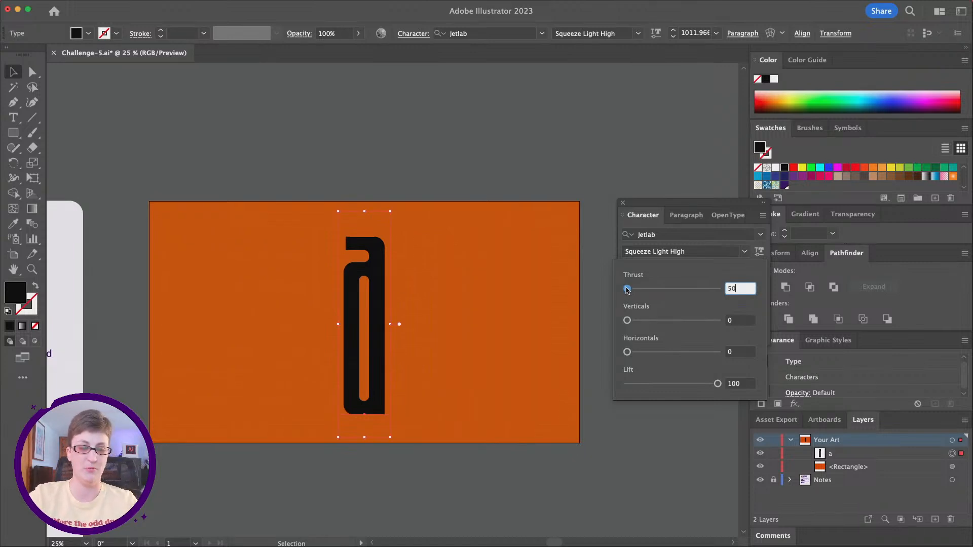
drag(626, 321, 717, 321)
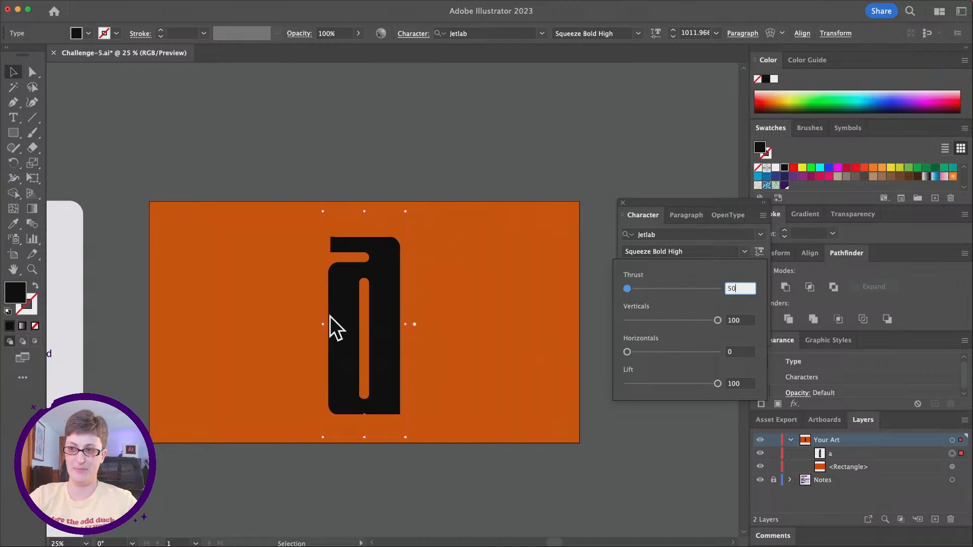
Step: Set the letter's Lift axis to 0, trying Verticals at 0 before returning it to 100
mouse_move(717, 321)
mouse_down()
mouse_move(624, 326)
mouse_move(643, 353)
mouse_move(733, 353)
mouse_move(607, 357)
mouse_up()
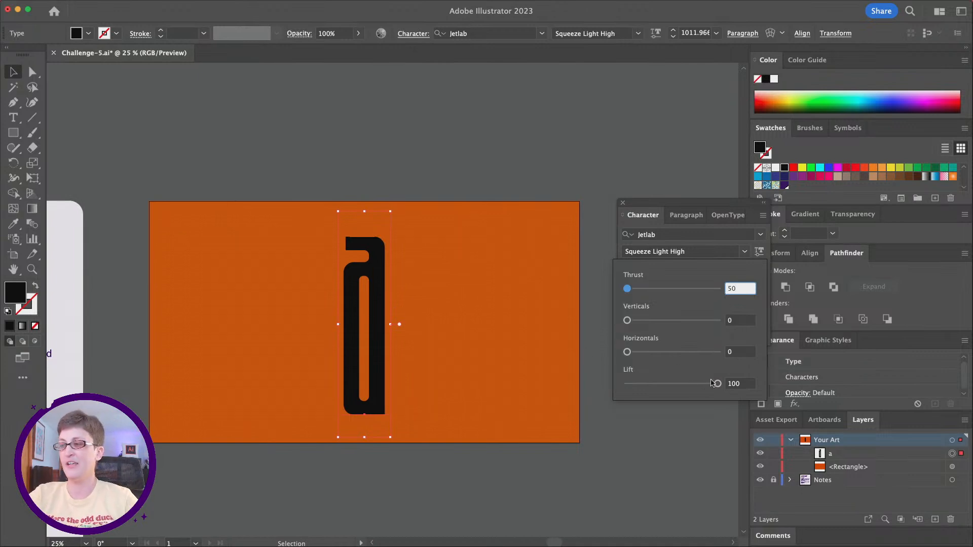
drag(718, 384, 750, 385)
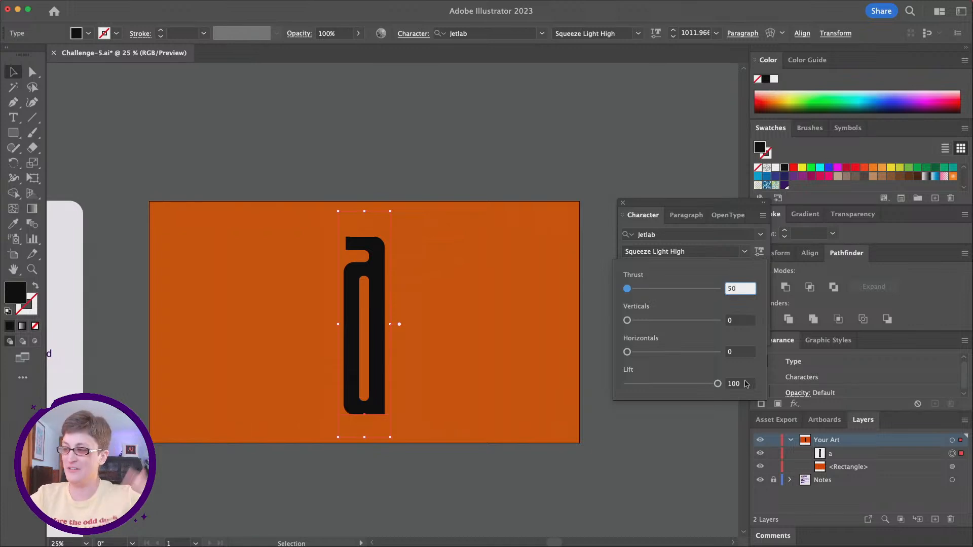
drag(718, 384, 625, 387)
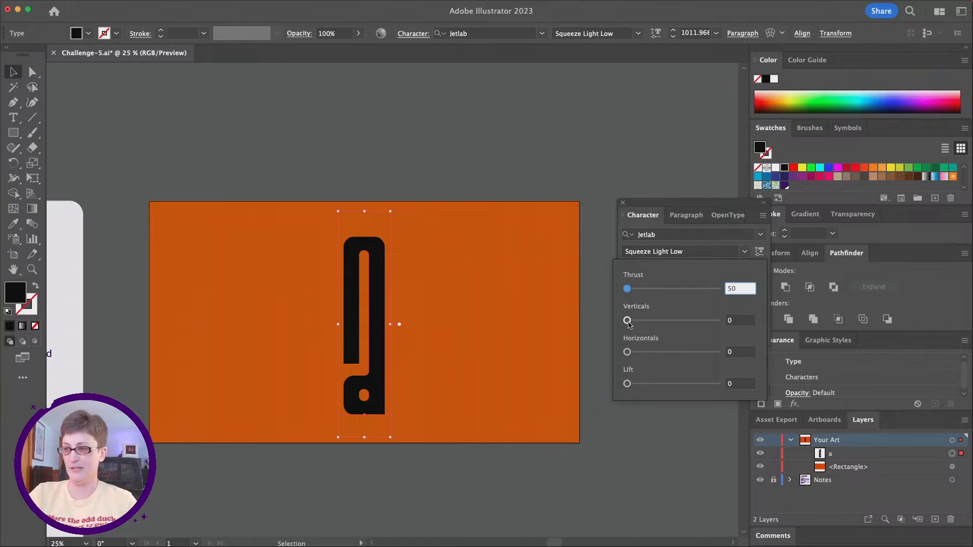
drag(627, 320, 718, 320)
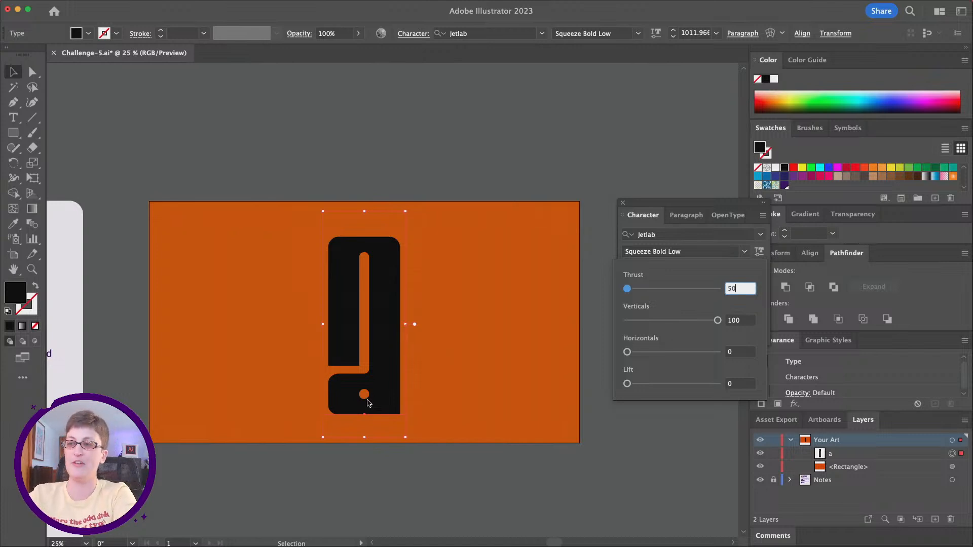
Step: Copy the black letter "a", paste the copy exactly in front of it, and fill the copy with near-white
click(390, 377)
key(super+c)
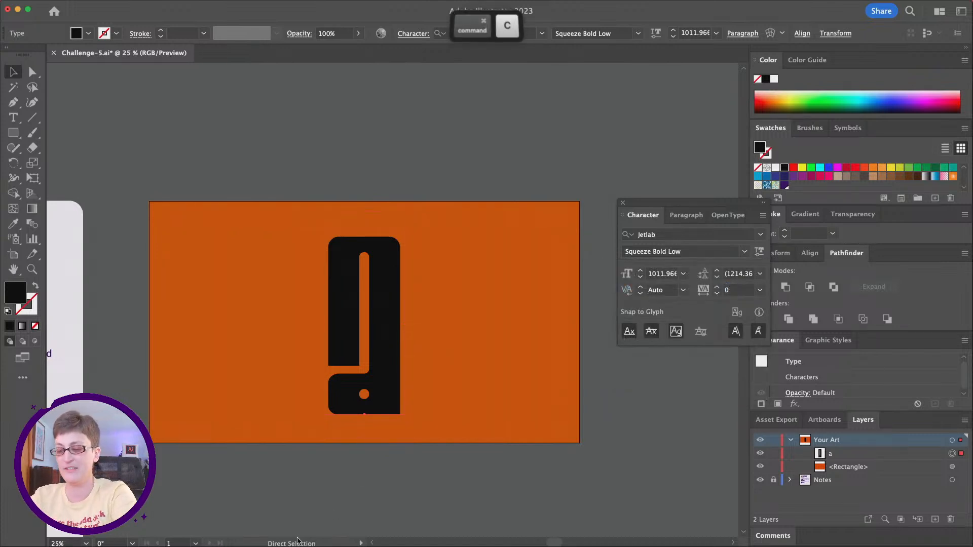
key(super+f)
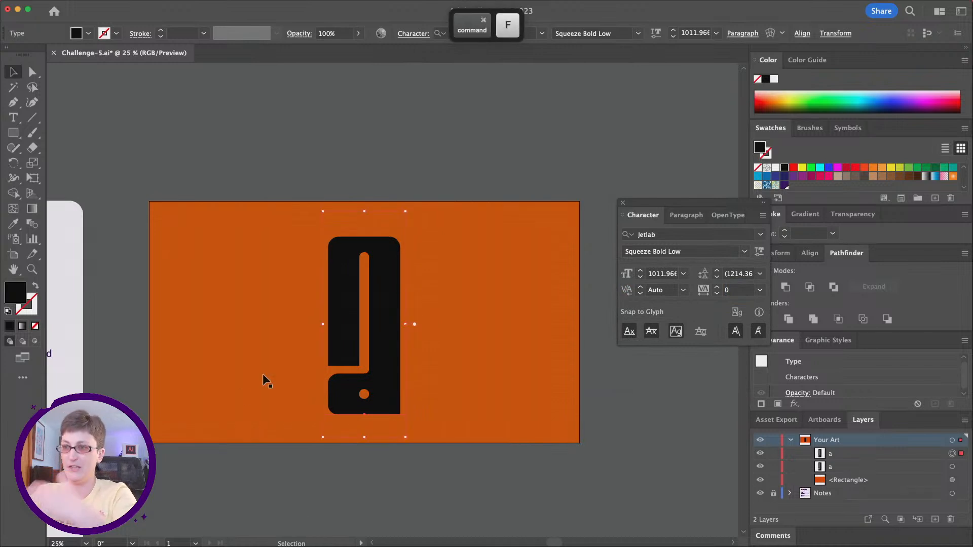
double_click(16, 296)
drag(619, 244, 490, 158)
click(817, 189)
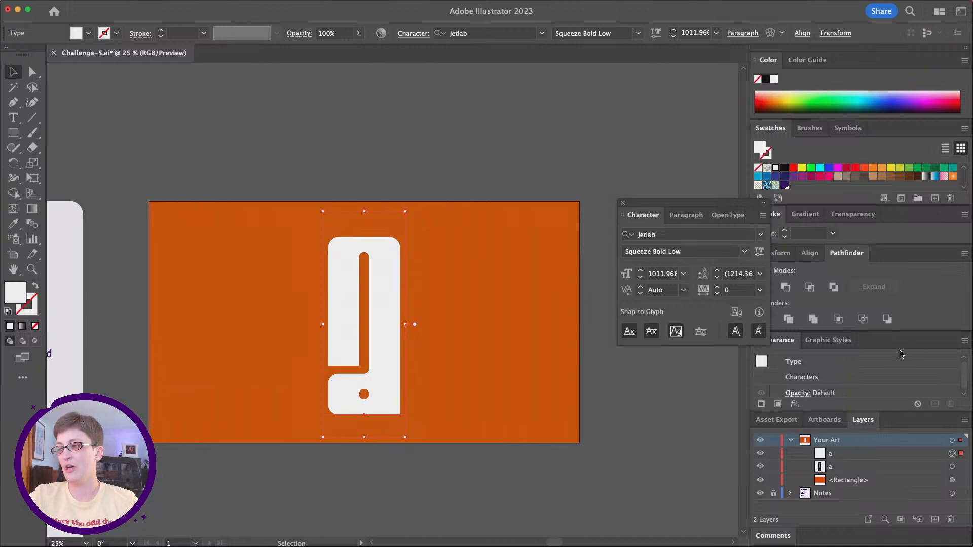
Step: Set the white letter's Lift to 100 and Verticals to 0, and raise its Thrust until it is as wide as the black letter
click(758, 252)
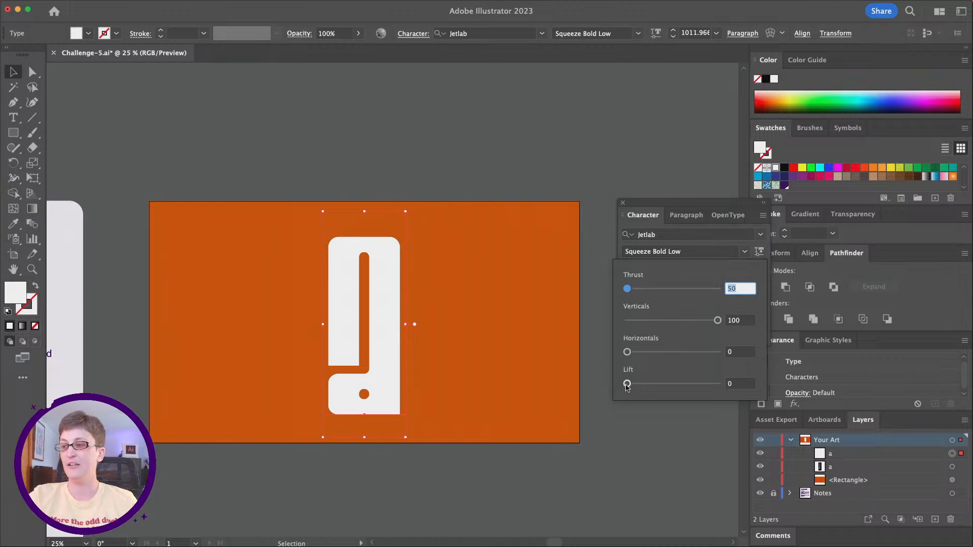
drag(627, 383, 752, 385)
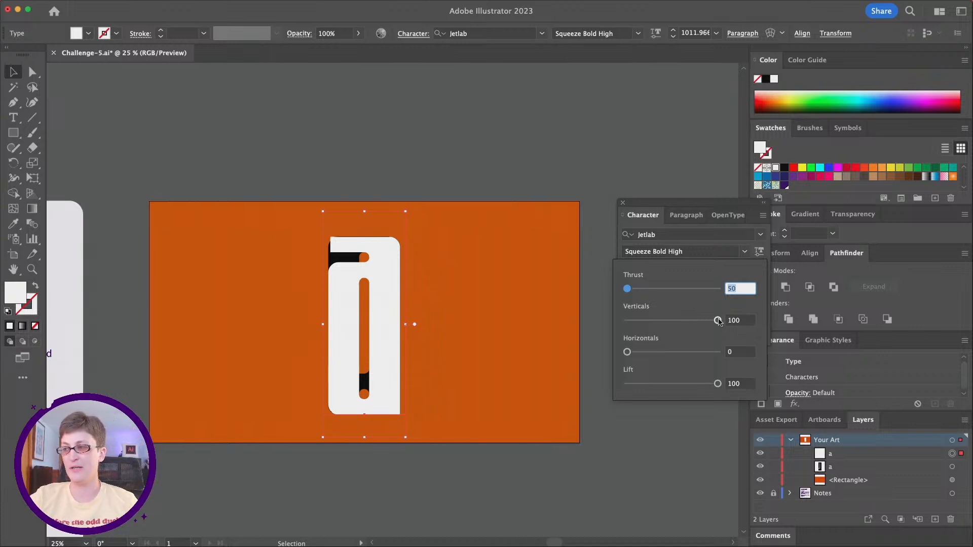
drag(718, 321, 603, 317)
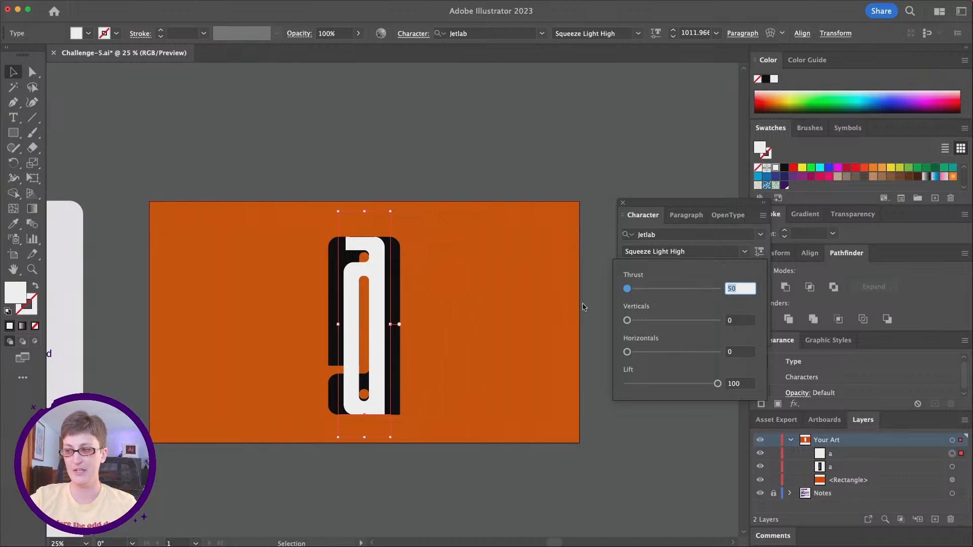
drag(625, 289, 649, 289)
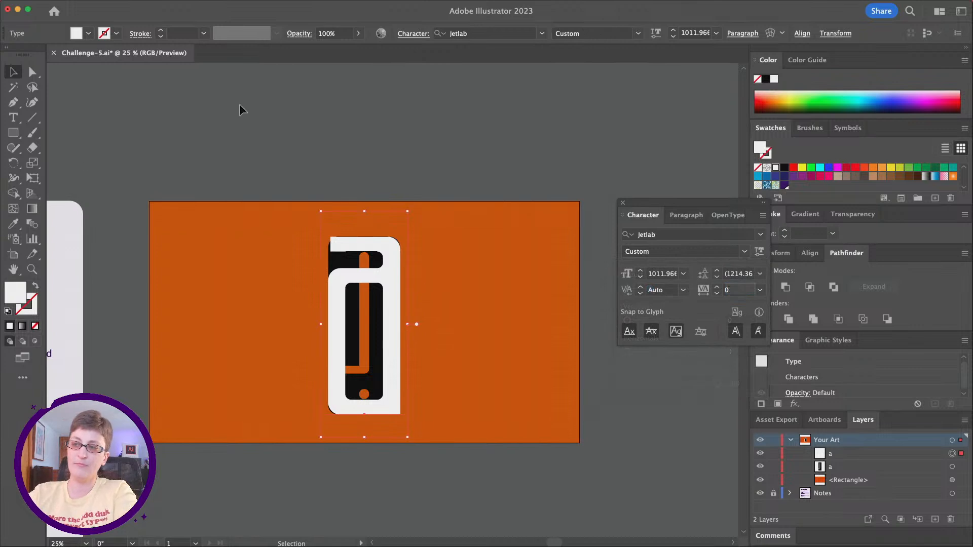
drag(343, 276, 436, 276)
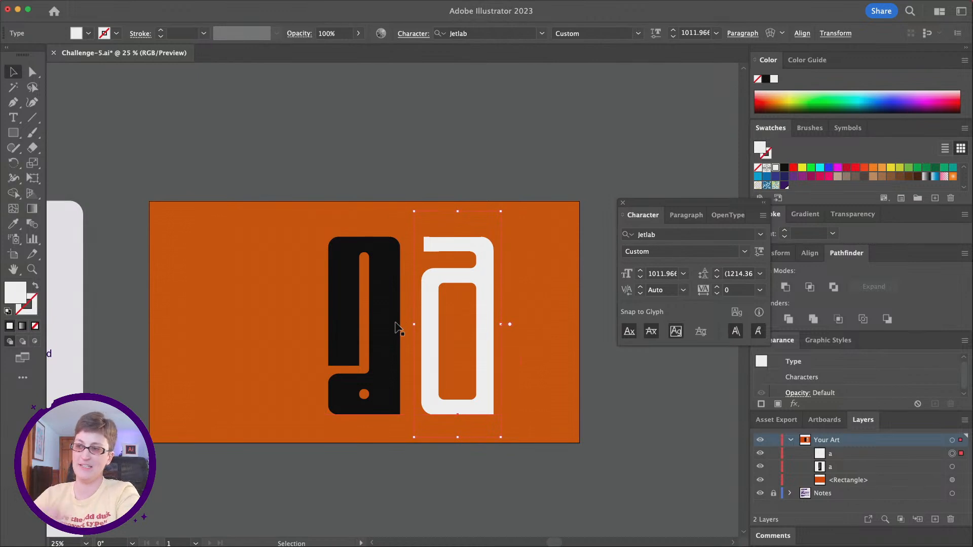
key(super+z)
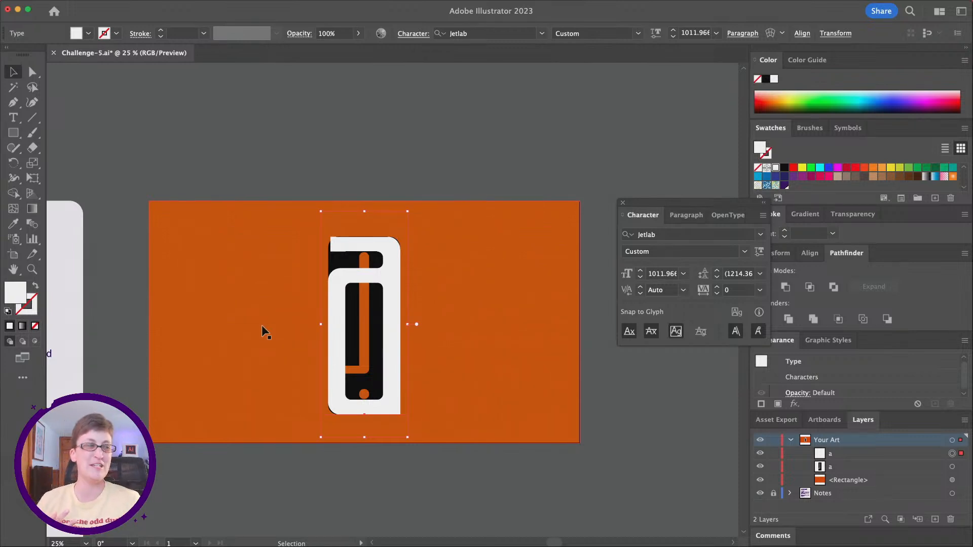
Step: Float and lengthen the Layers list beside the artwork, with the Character settings placed above it
drag(651, 207, 616, 86)
drag(863, 420, 589, 237)
drag(664, 365, 667, 426)
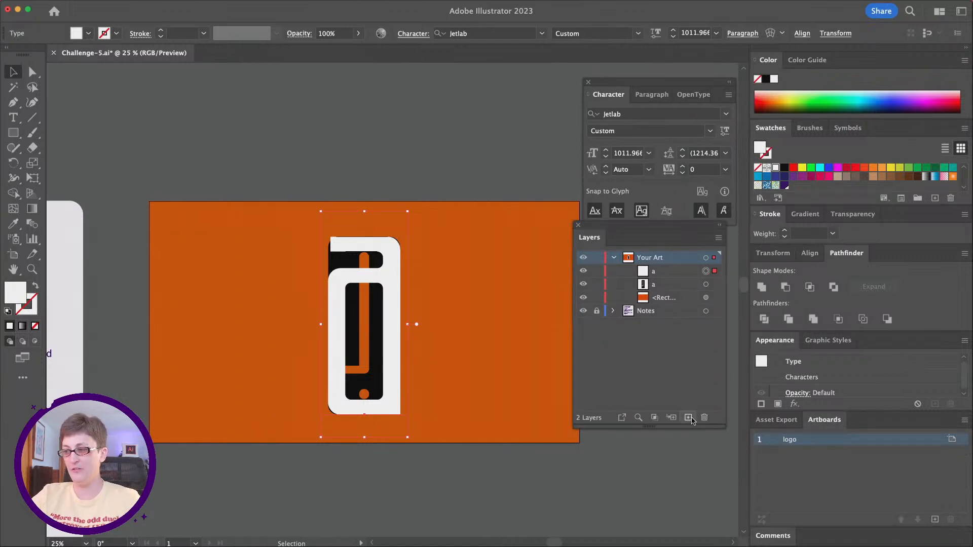
Step: Create two new layers above Your Art, naming the lower one Start and the upper one End
click(688, 417)
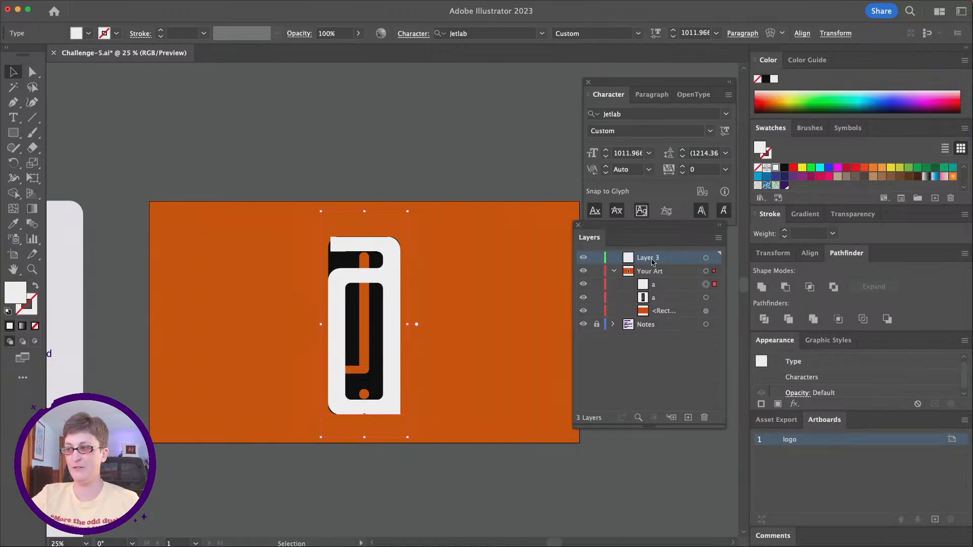
double_click(651, 259)
text(S)
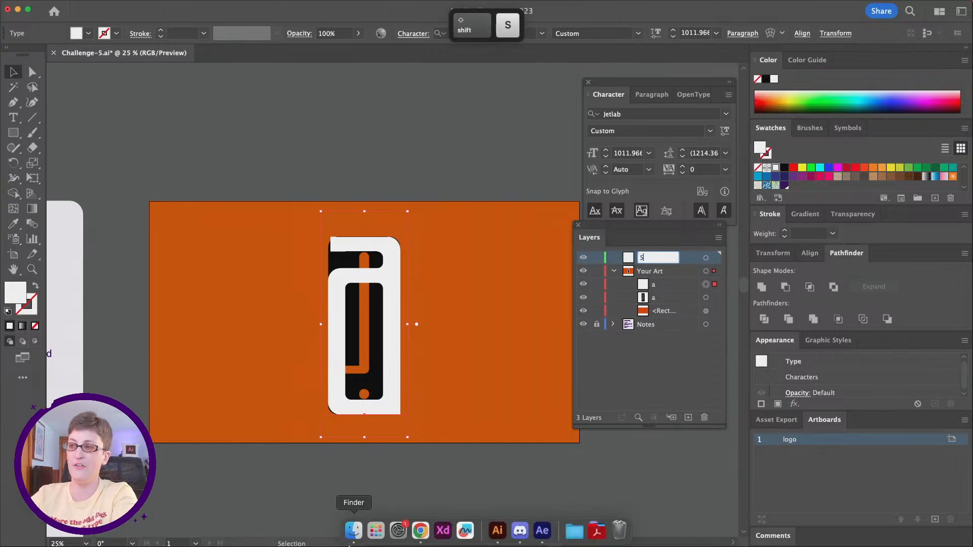
text(tart)
key(Return)
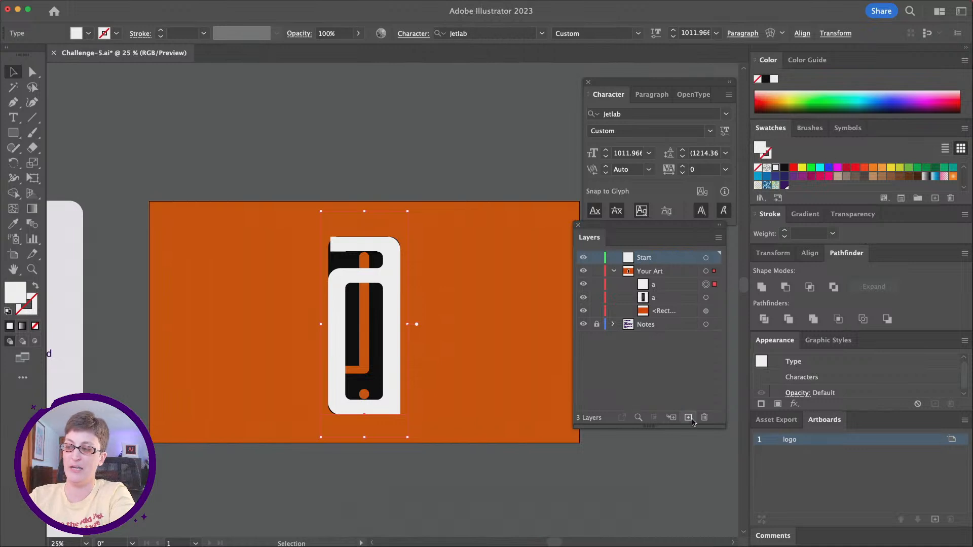
click(688, 418)
double_click(648, 257)
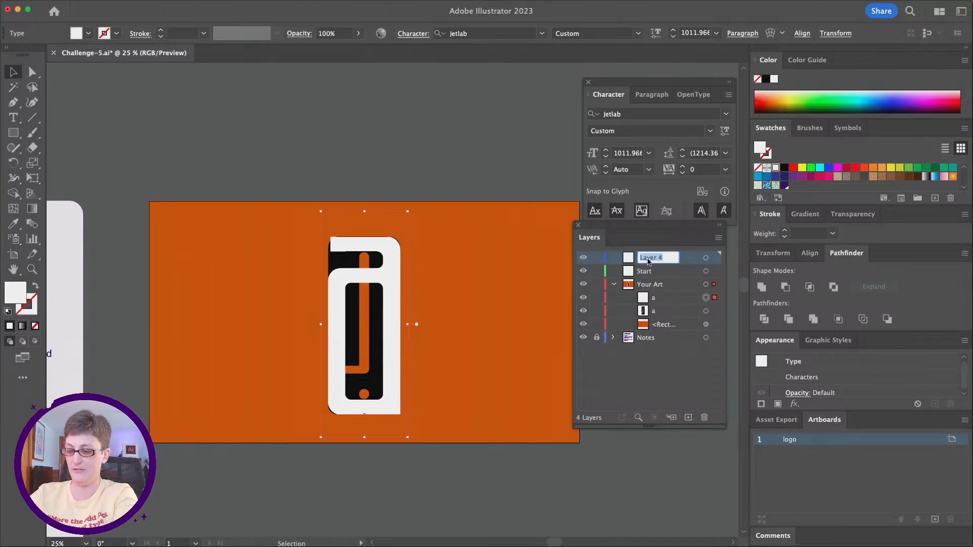
text(End)
key(Return)
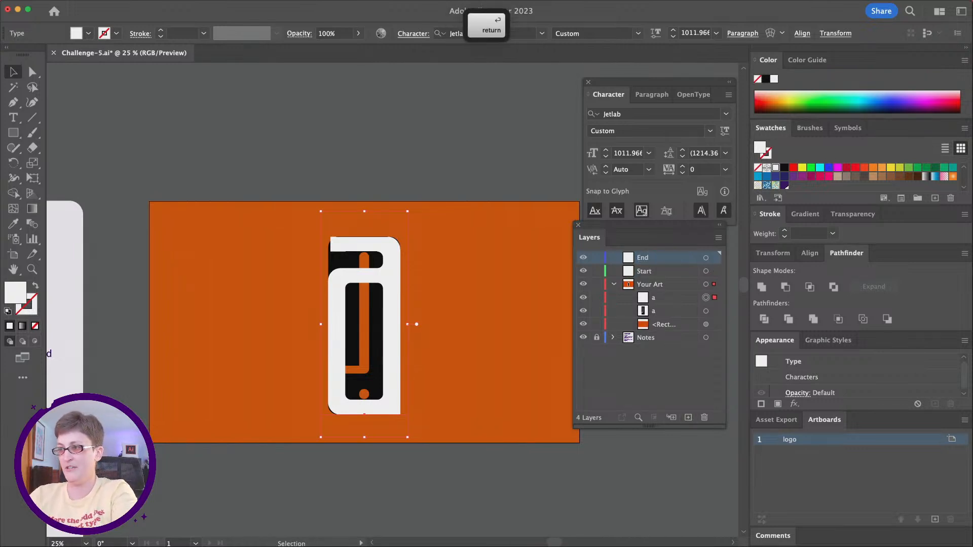
Step: Move the white letter into the End layer and the black letter into the Start layer, and expand both layers
drag(659, 310, 654, 260)
click(656, 298)
mouse_move(655, 299)
mouse_down()
mouse_move(653, 286)
mouse_move(659, 300)
mouse_up()
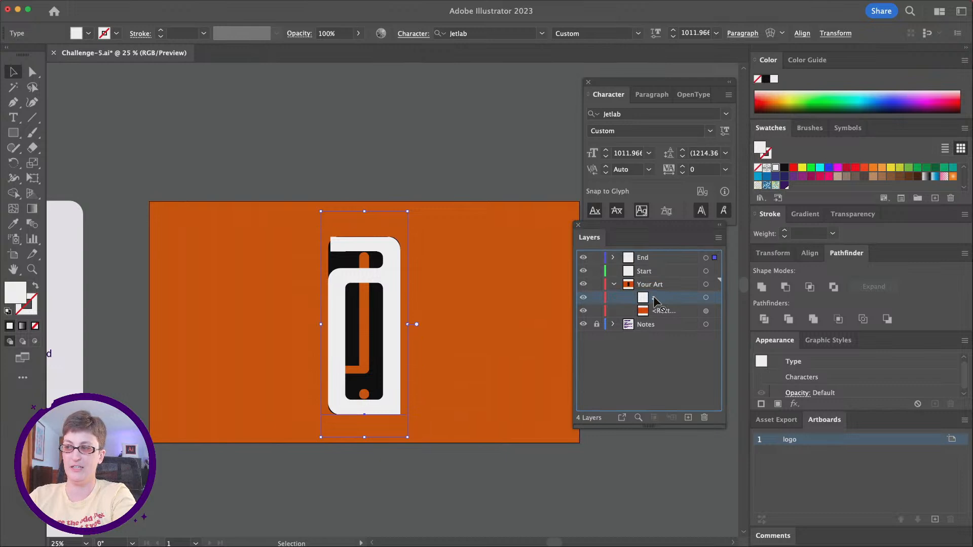
drag(658, 300, 649, 271)
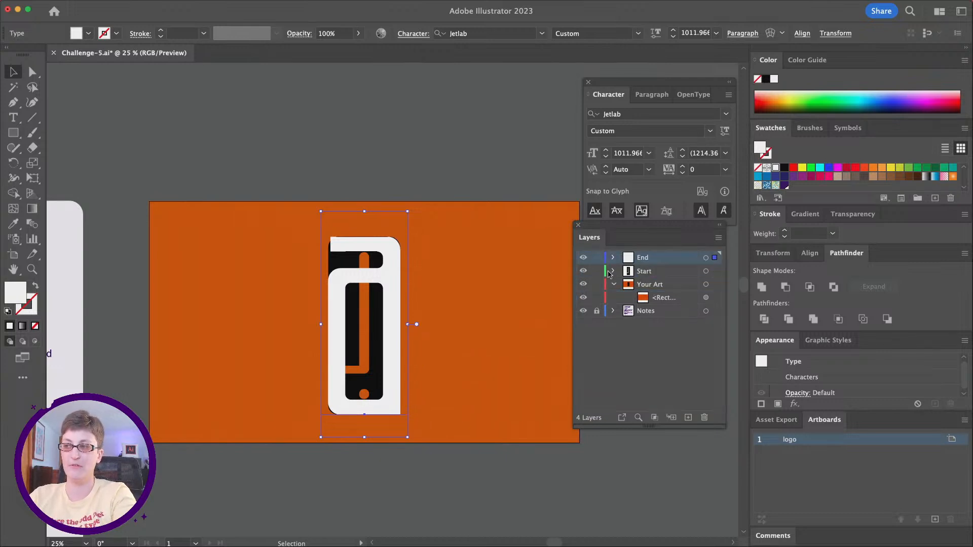
click(614, 257)
click(613, 286)
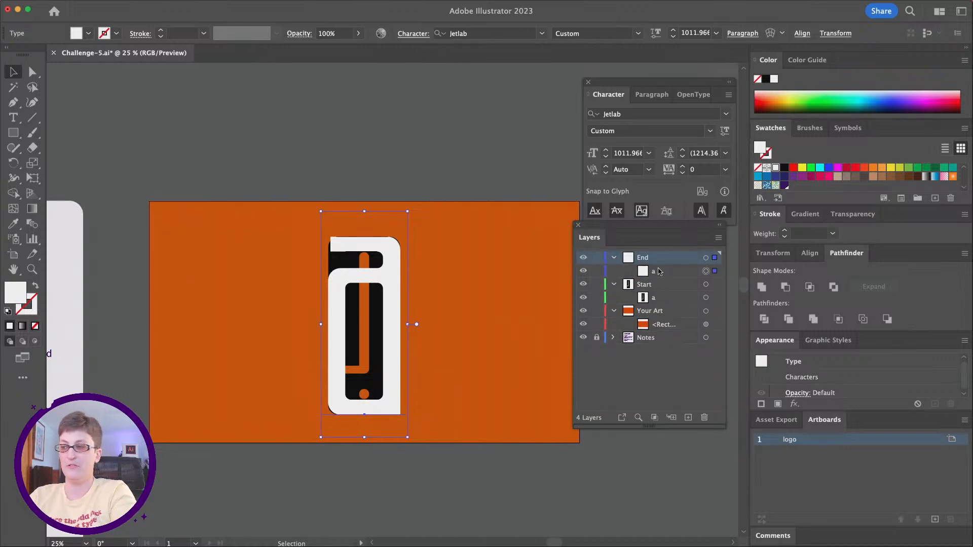
Step: Rename the Your Art layer as Background
double_click(644, 311)
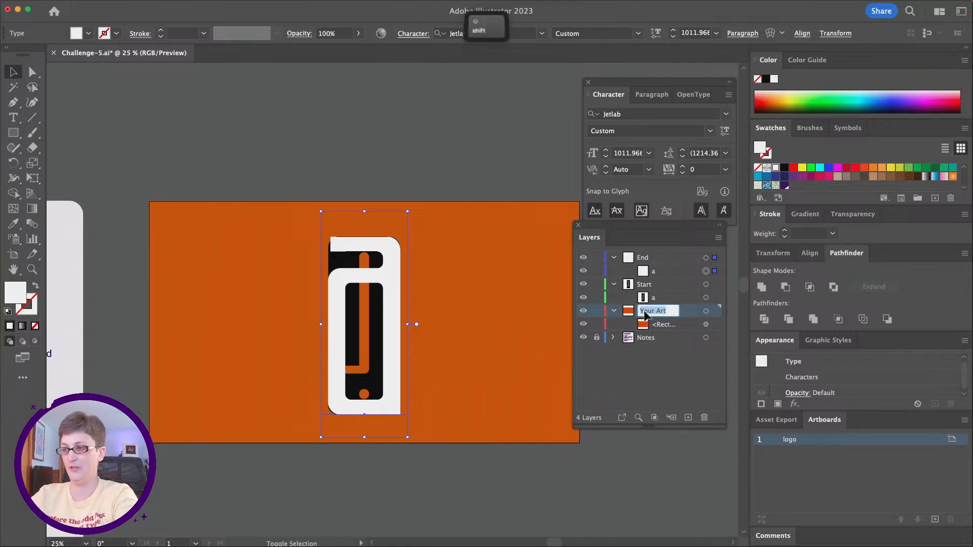
text(Backb)
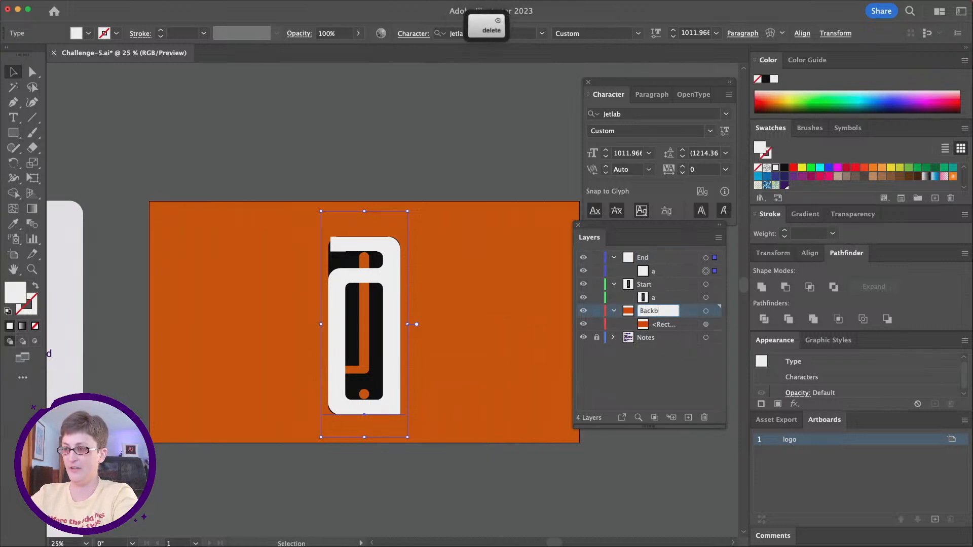
key(BackSpace)
text(ground)
key(Return)
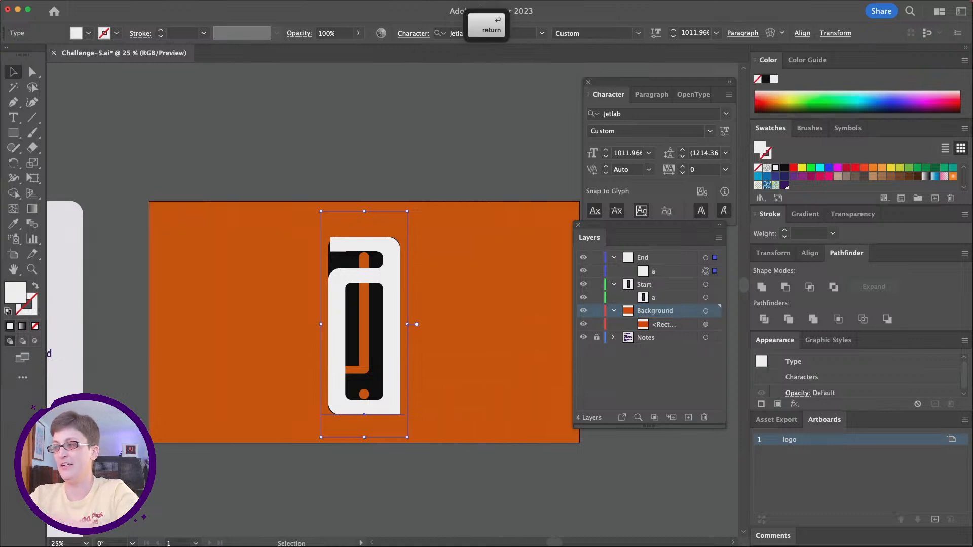
Step: Delete the Notes layer together with its artwork
click(655, 339)
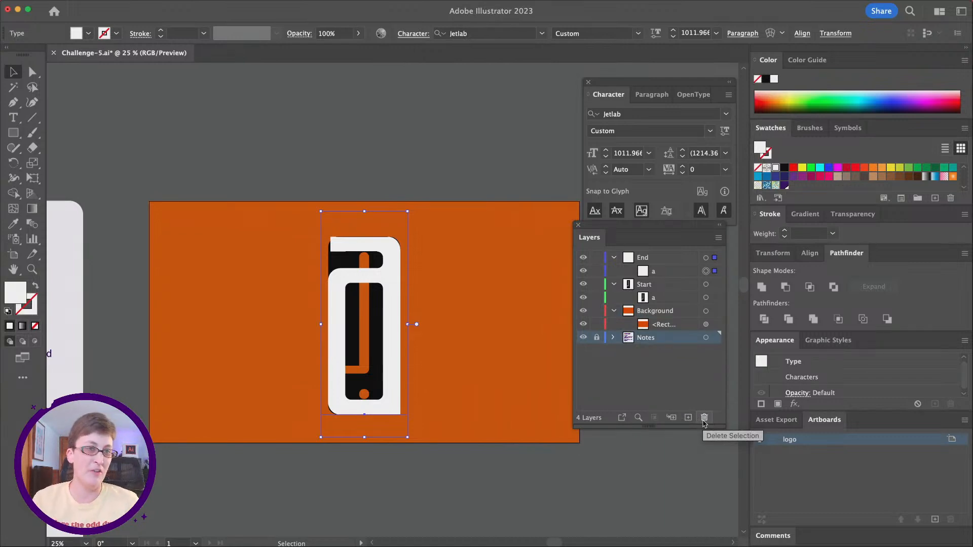
click(704, 418)
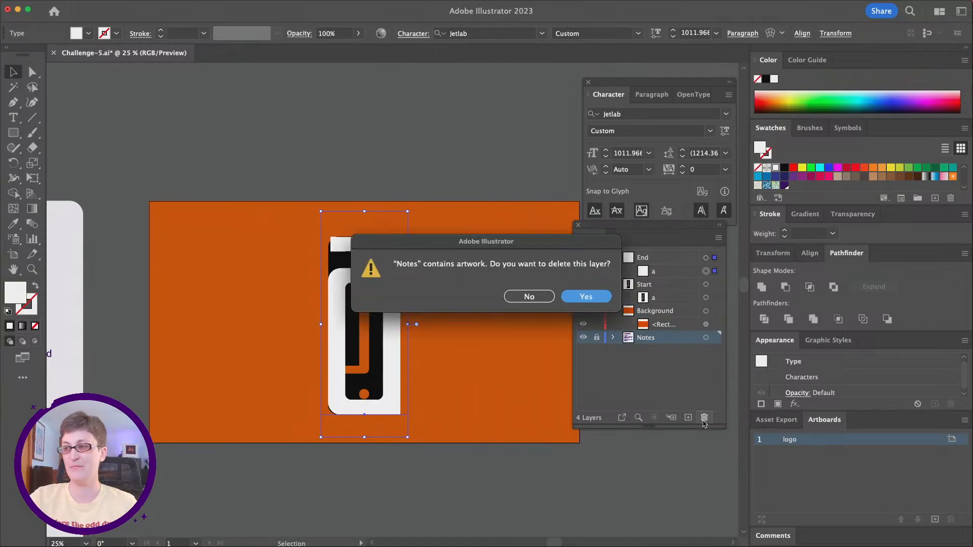
click(583, 298)
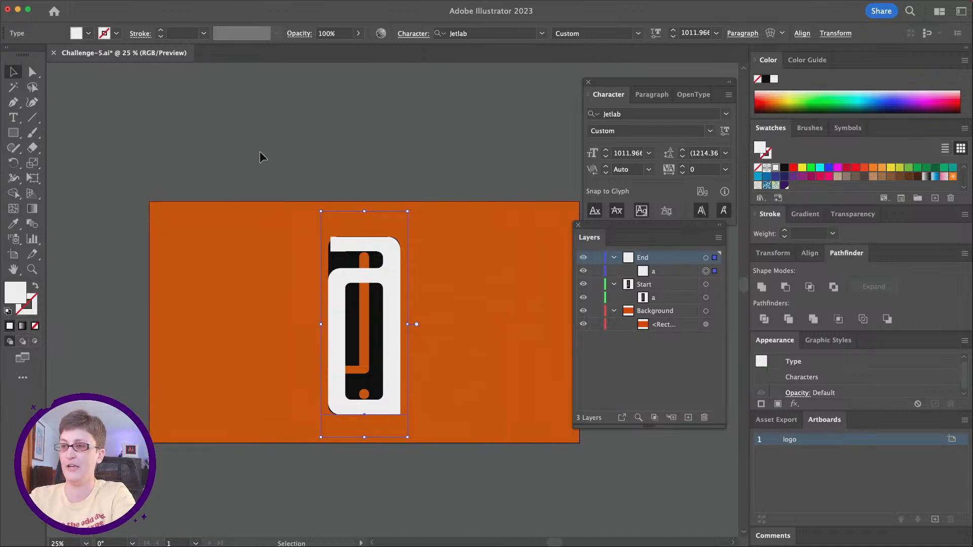
Step: Convert both letters, without the orange rectangle, to outlines and show their anchor points with the Direct Selection tool
click(286, 161)
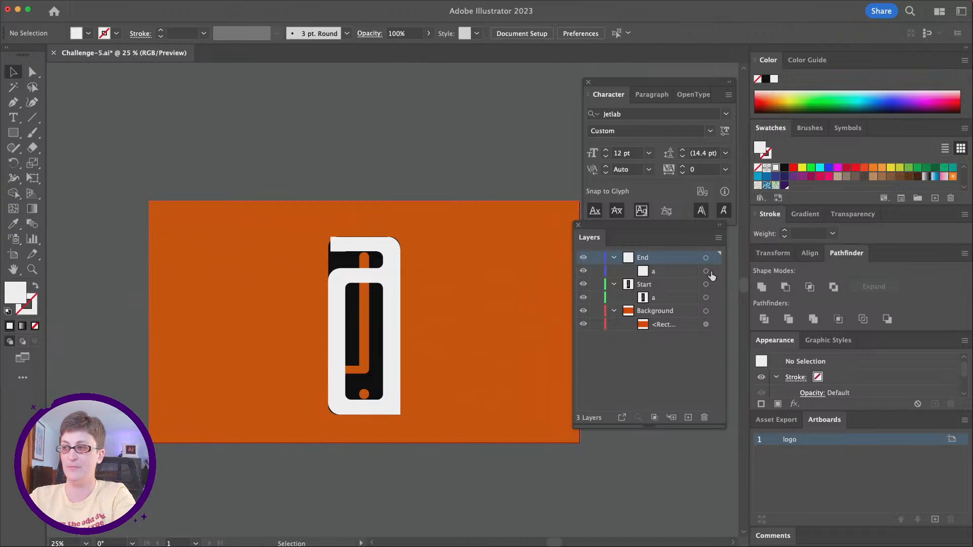
key(super+a)
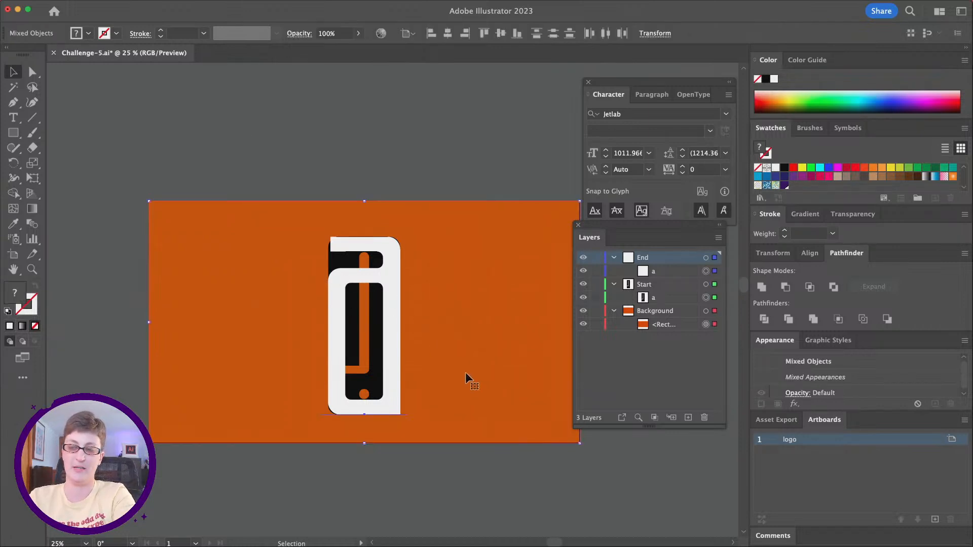
shift+click(223, 249)
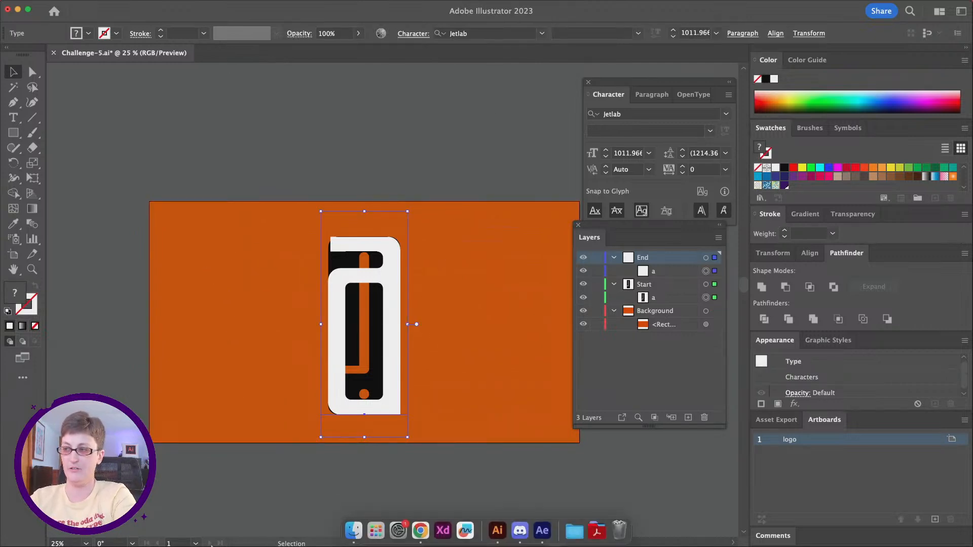
mouse_move(2, 3)
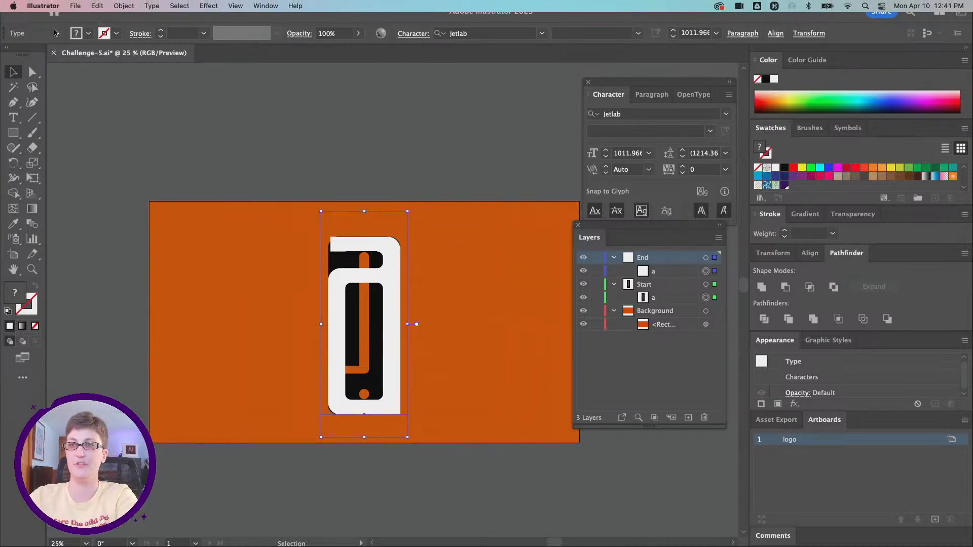
click(152, 5)
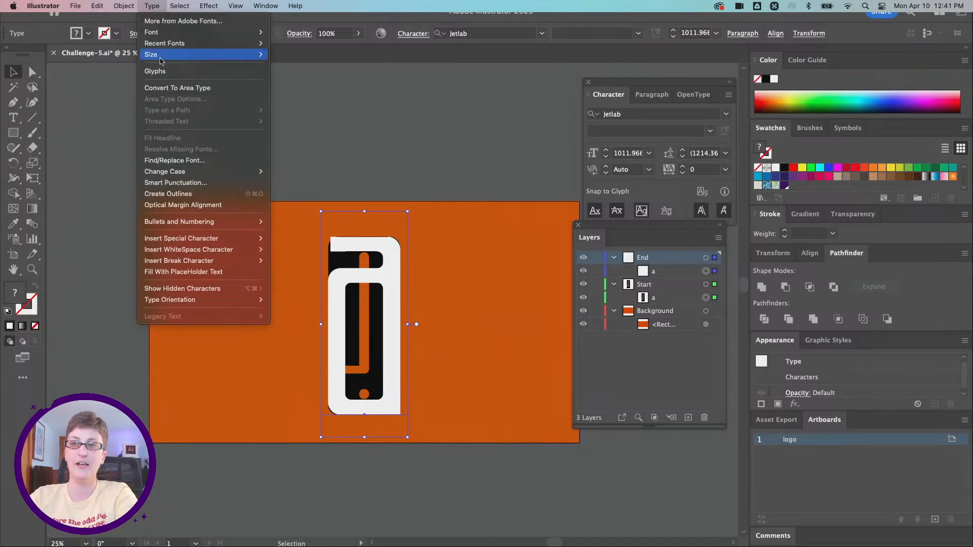
click(180, 194)
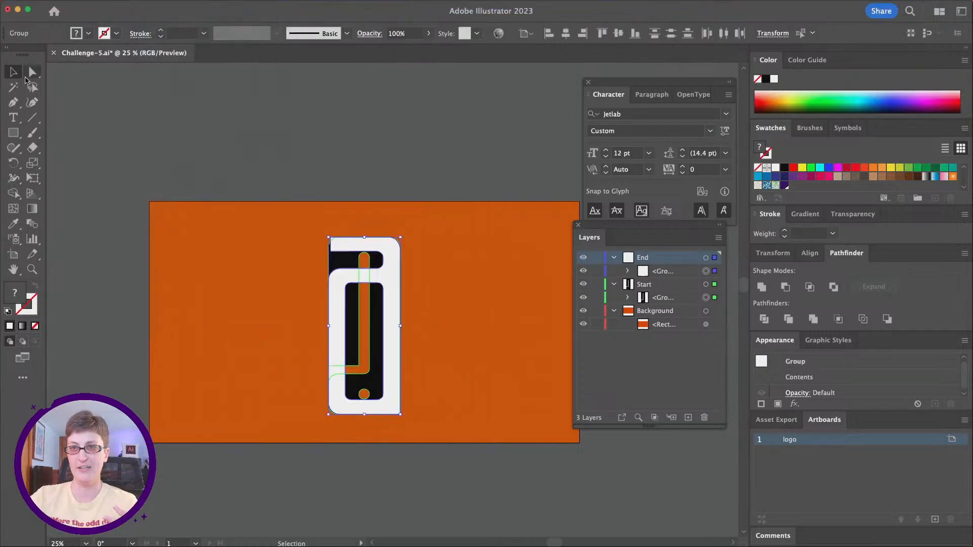
click(32, 71)
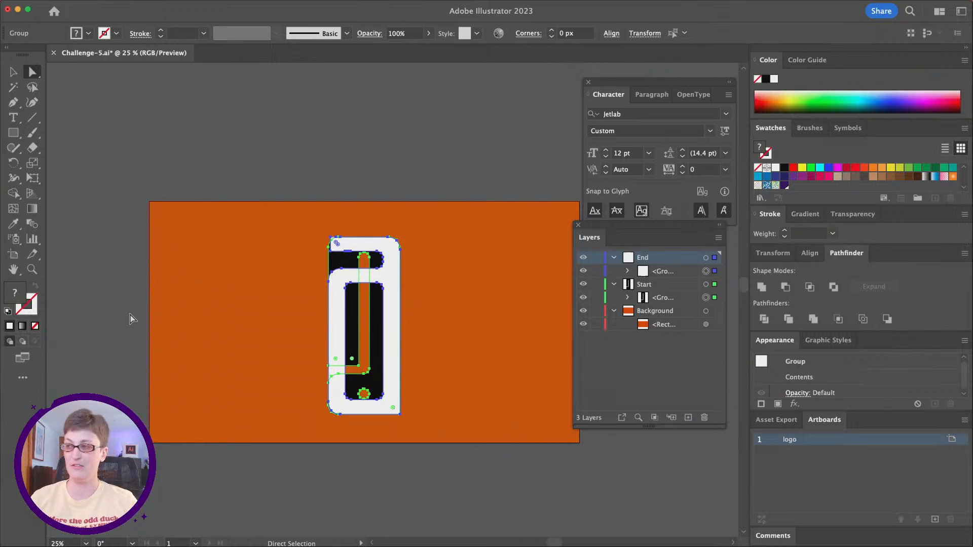
Step: Fill both letter shapes with the light peach colour FFBEA1 and deselect them
double_click(11, 299)
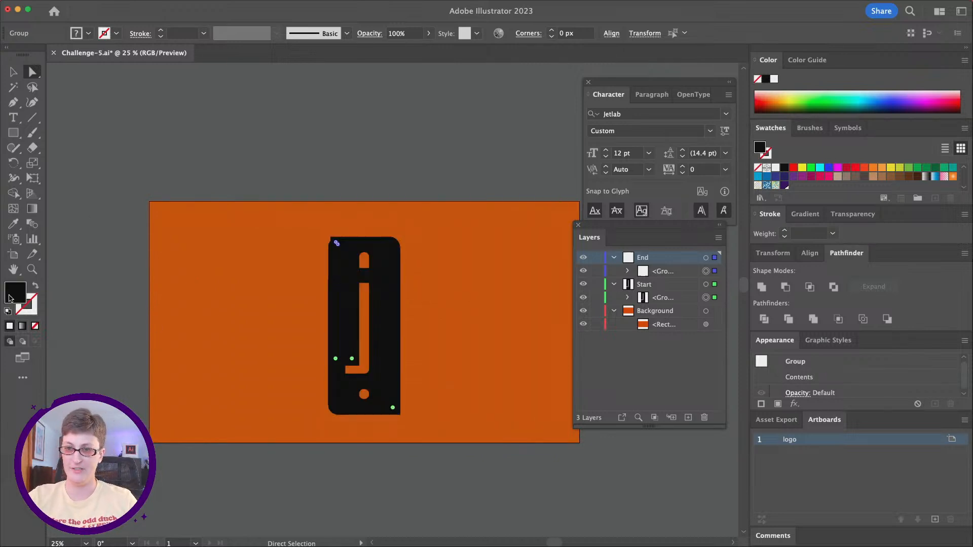
drag(643, 330, 581, 176)
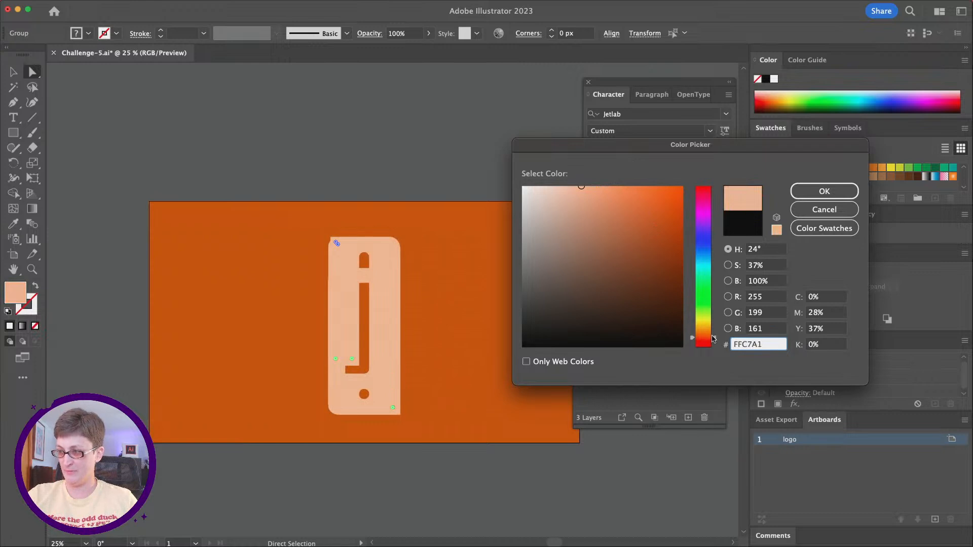
drag(714, 334, 713, 337)
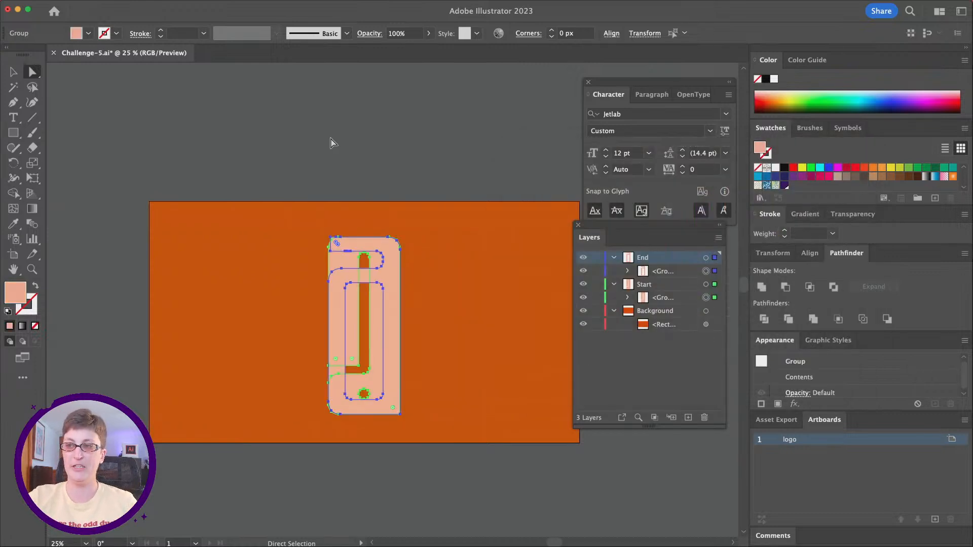
click(332, 143)
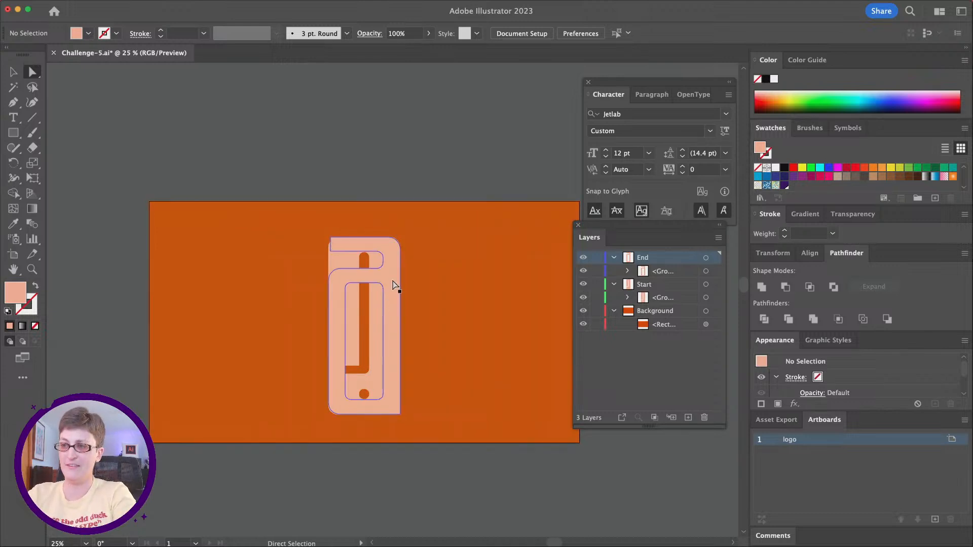
Step: Move the End letter beside the Start letter and select both to compare their anchor points
drag(395, 282, 497, 281)
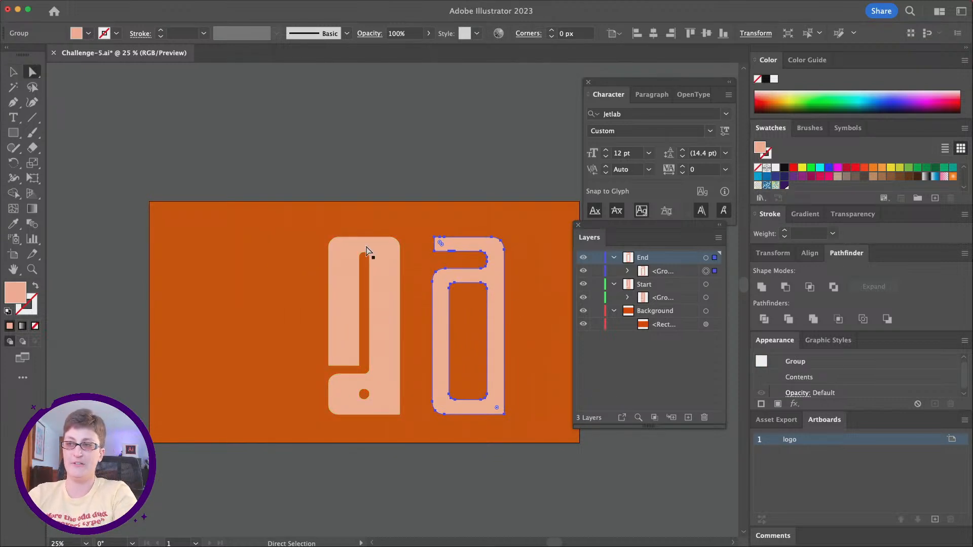
shift+click(377, 299)
scroll(436, 324, right, 1)
key(super+equal)
scroll(439, 325, down, 2)
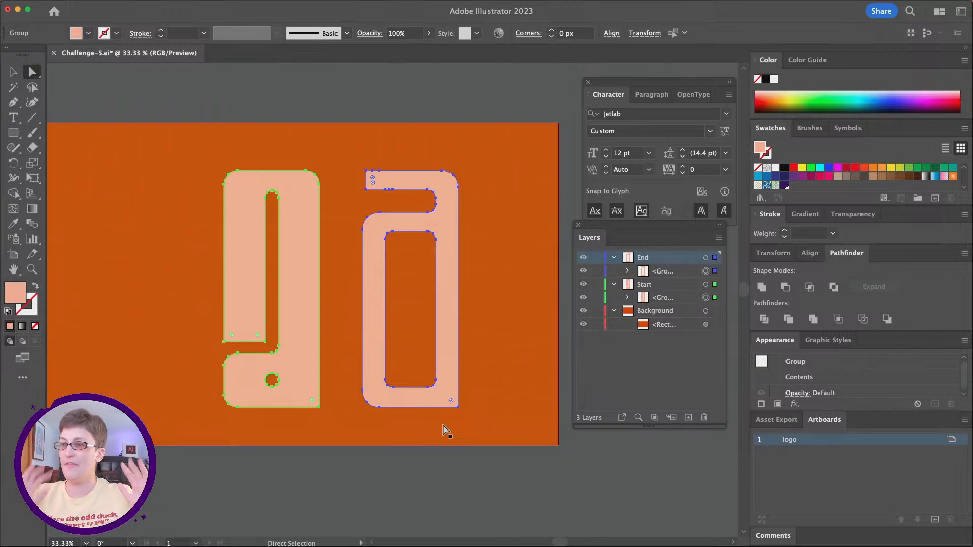
key(alt)
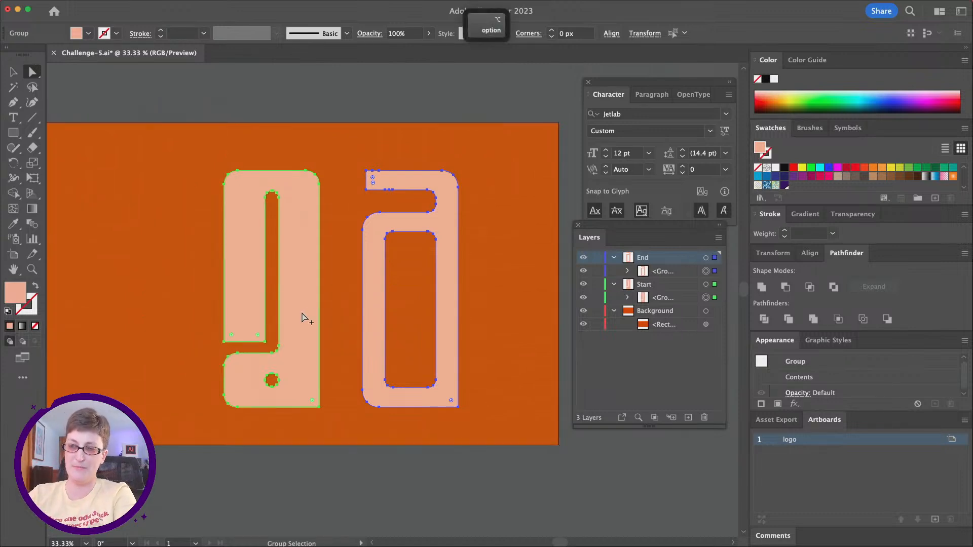
scroll(302, 317, down, 2)
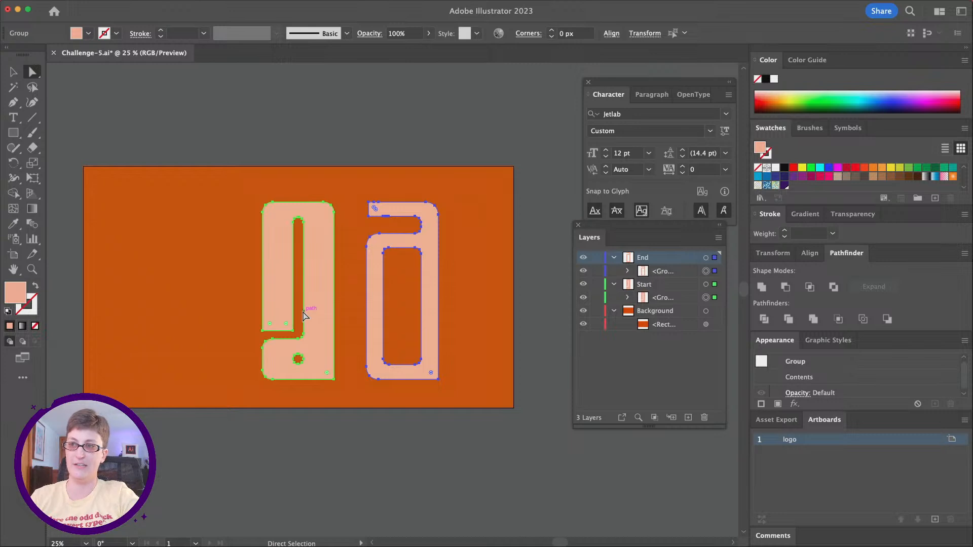
Step: Align both letters and the background to the artboard's horizontal centre so the letters overlap, and deselect everything
key(v)
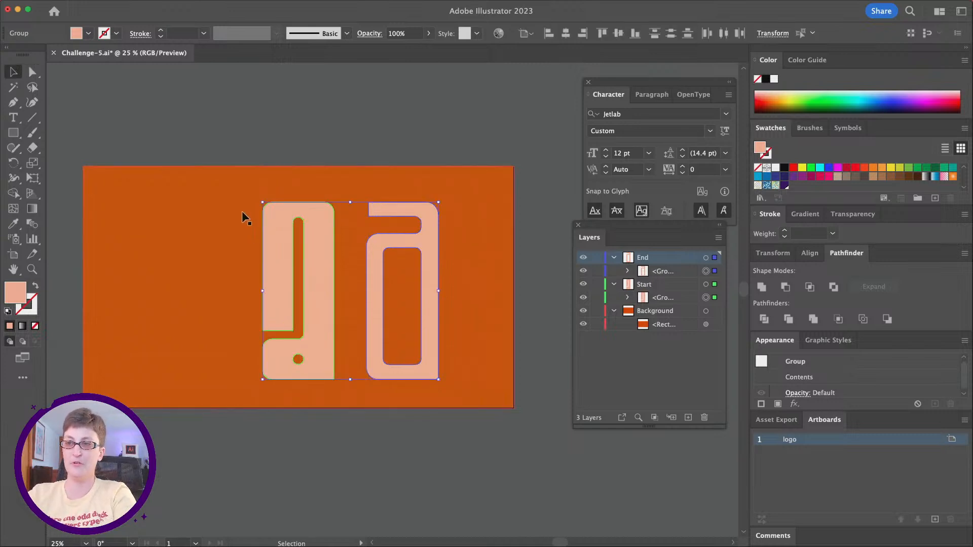
click(293, 122)
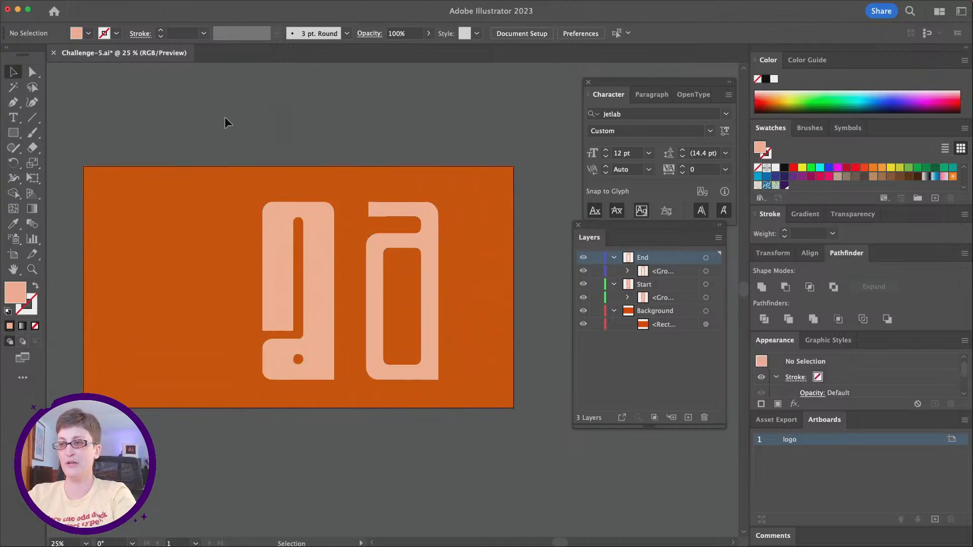
key(super+a)
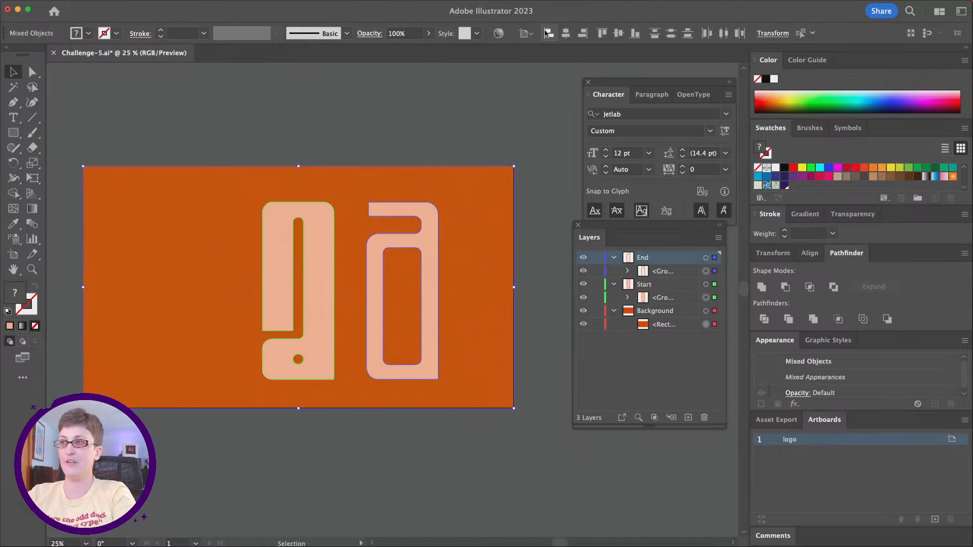
click(530, 35)
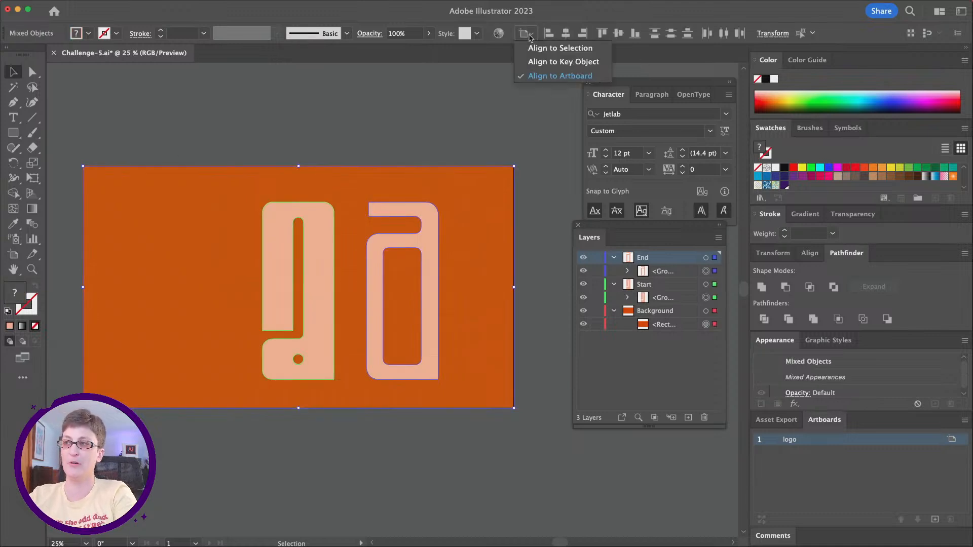
click(567, 25)
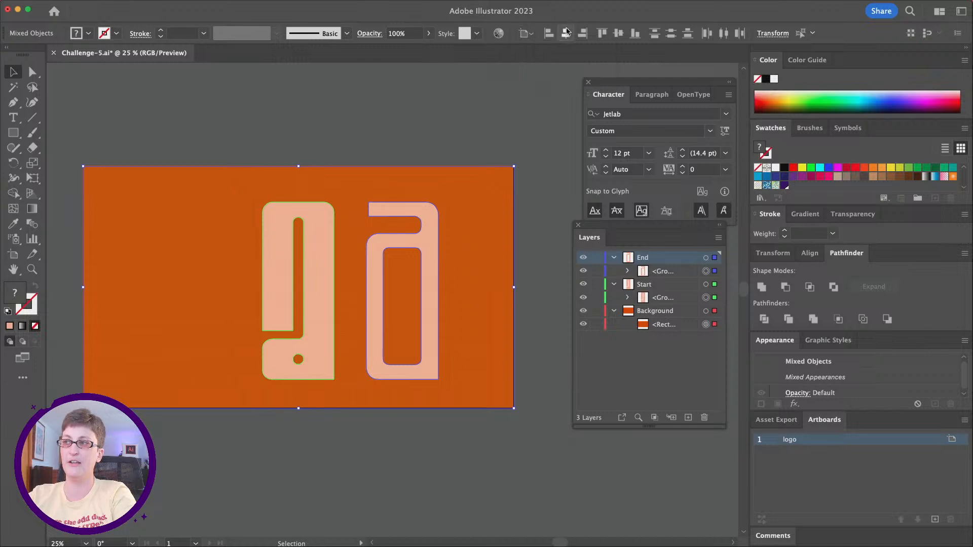
click(565, 34)
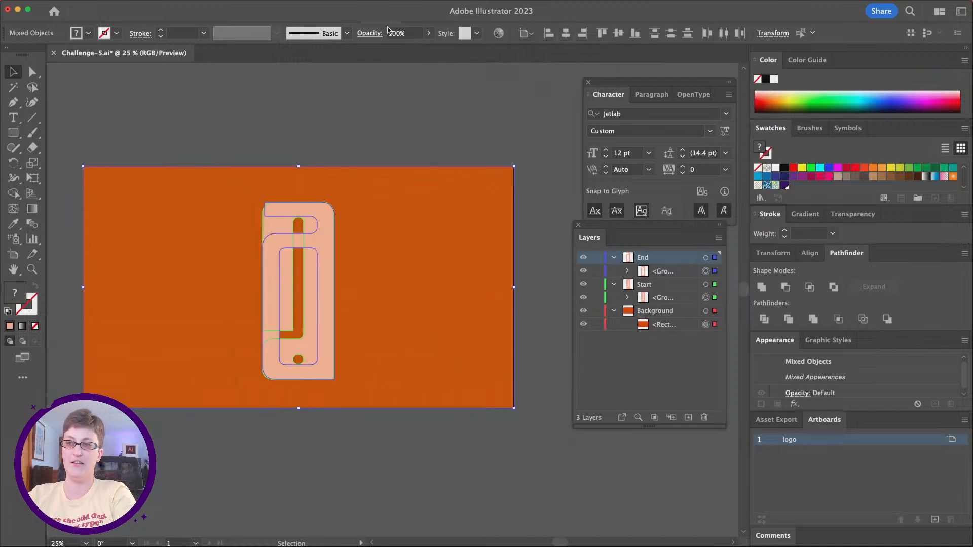
click(201, 127)
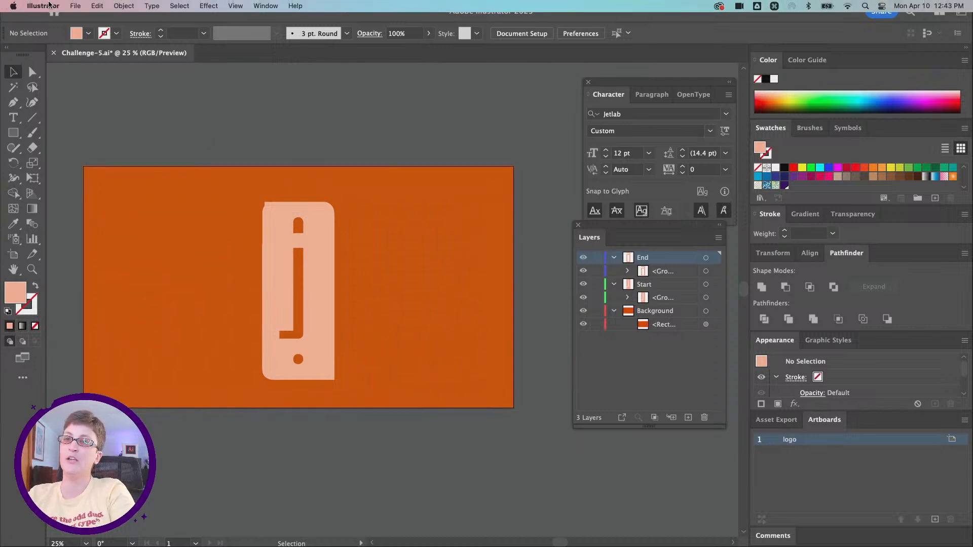
Step: Save the document on the computer as Challenge-5.ai in the Desktop folder, in Illustrator 2020 format with PDF compatibility
click(72, 5)
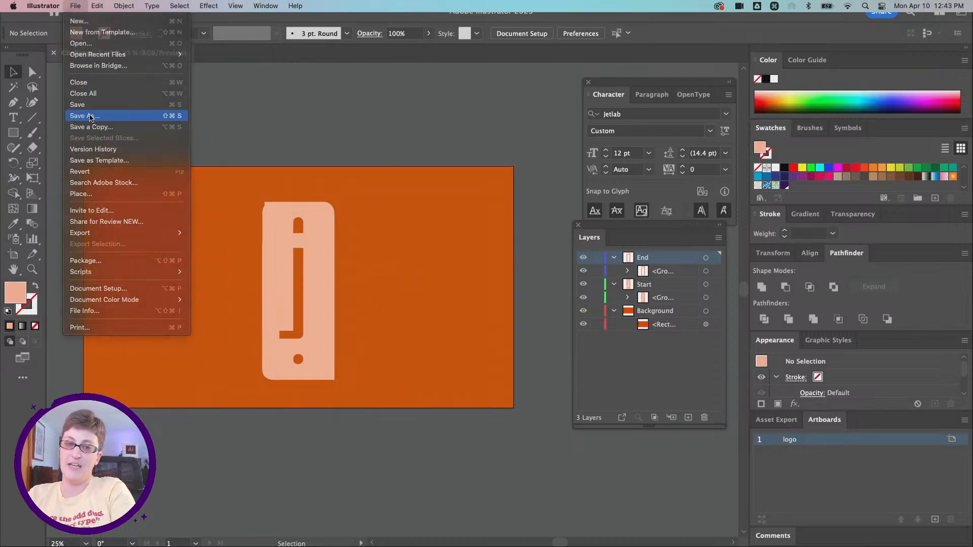
click(87, 116)
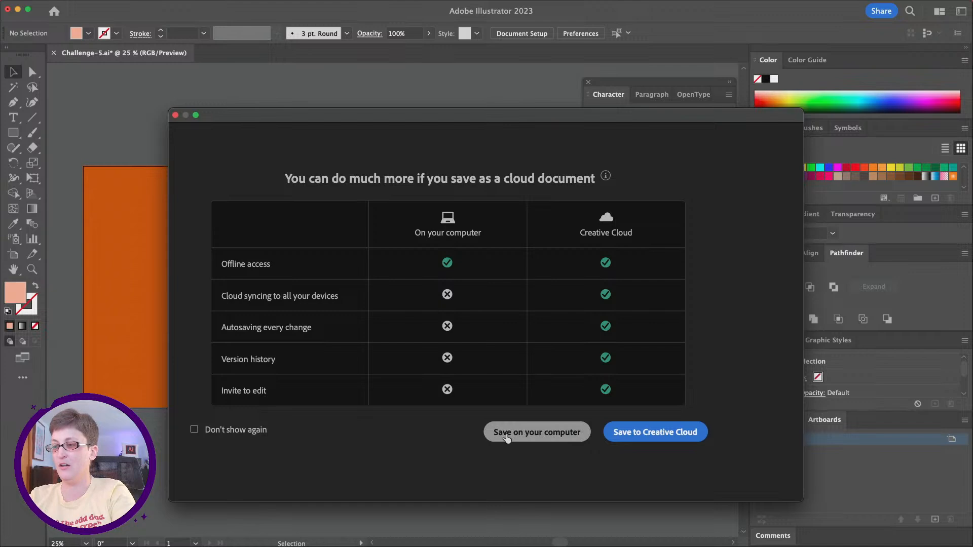
click(505, 434)
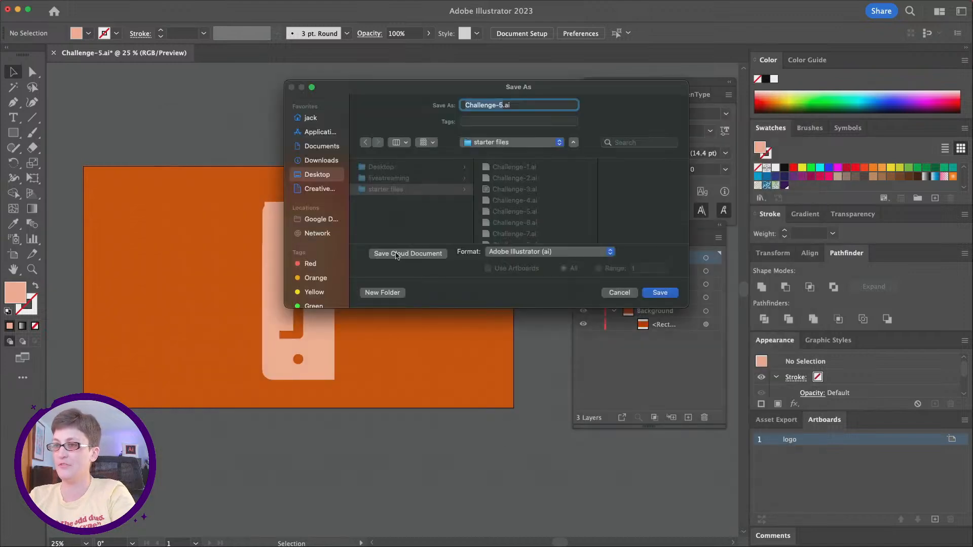
click(313, 174)
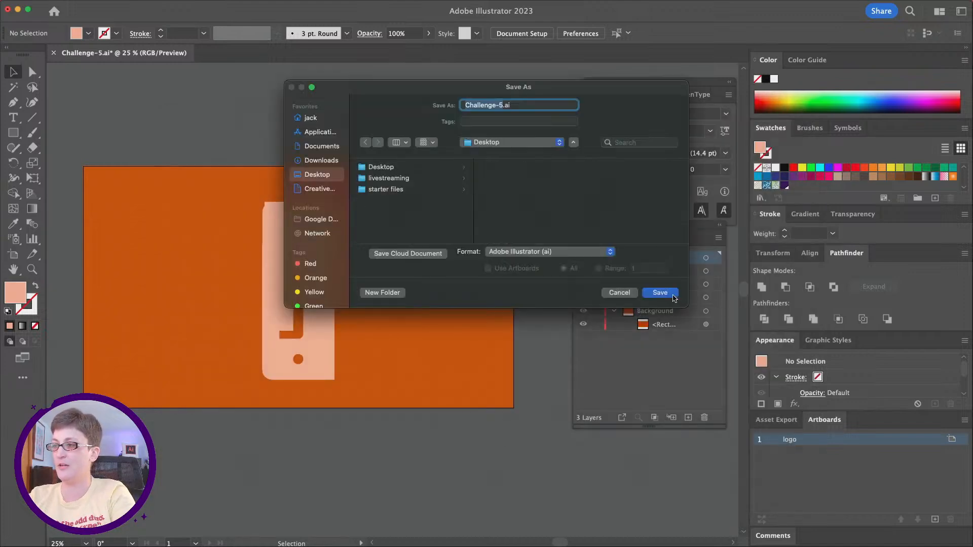
click(660, 292)
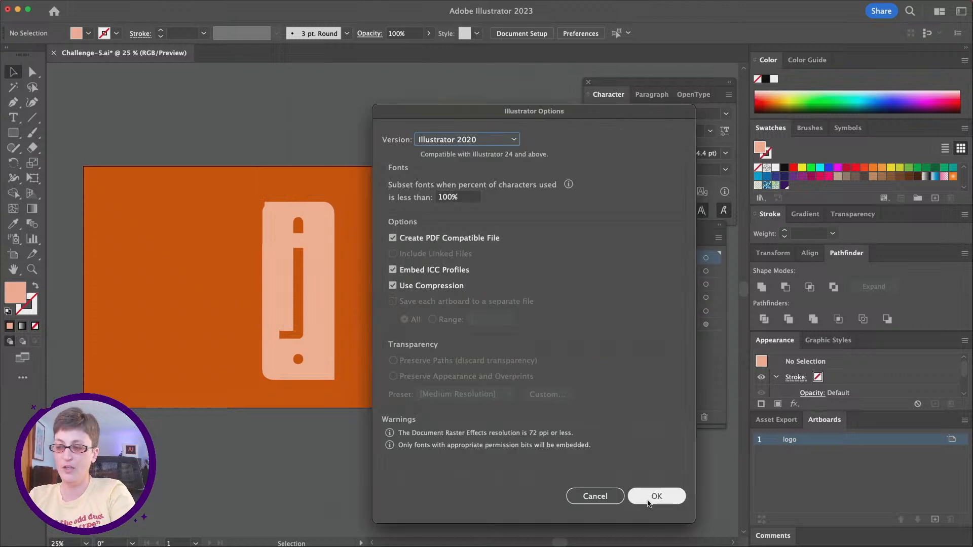
click(650, 496)
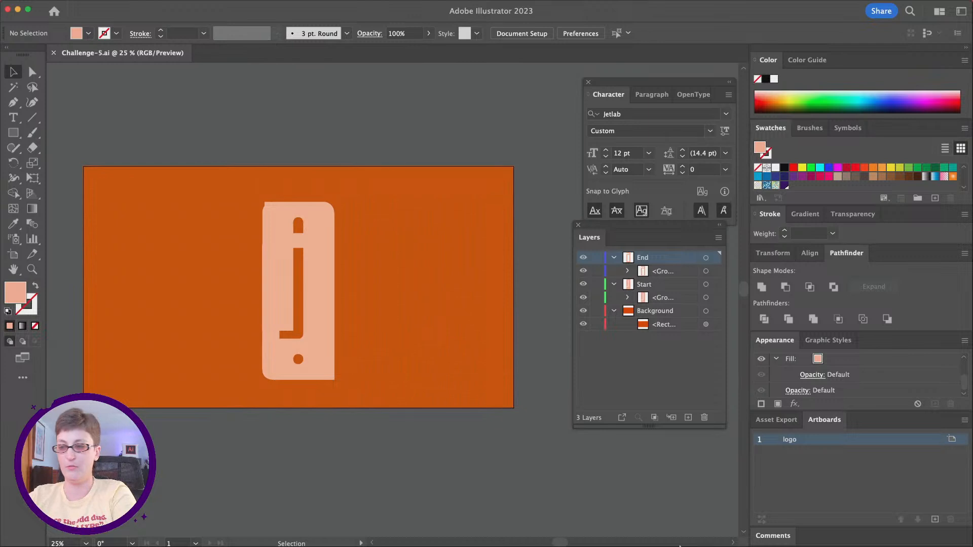
Step: Switch to After Effects and start a new project
mouse_move(540, 531)
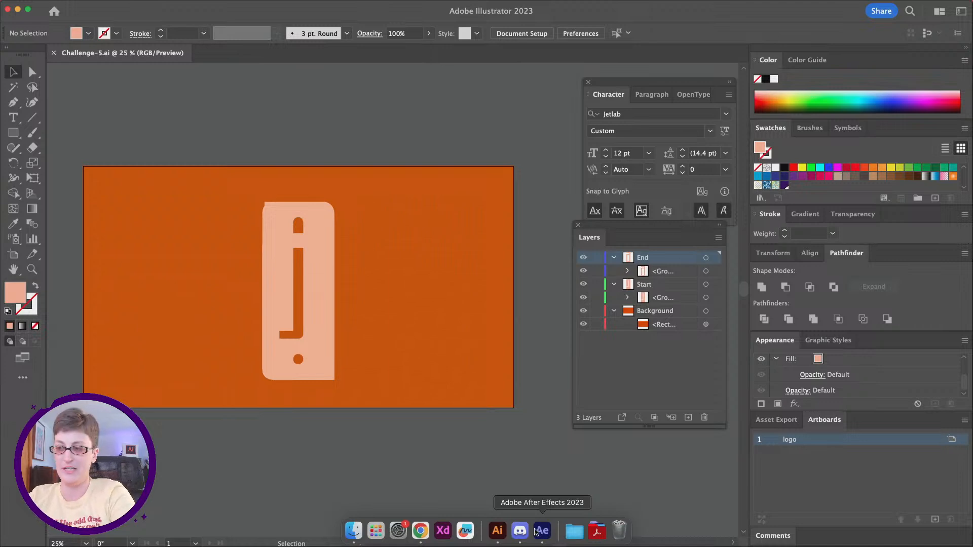
click(535, 532)
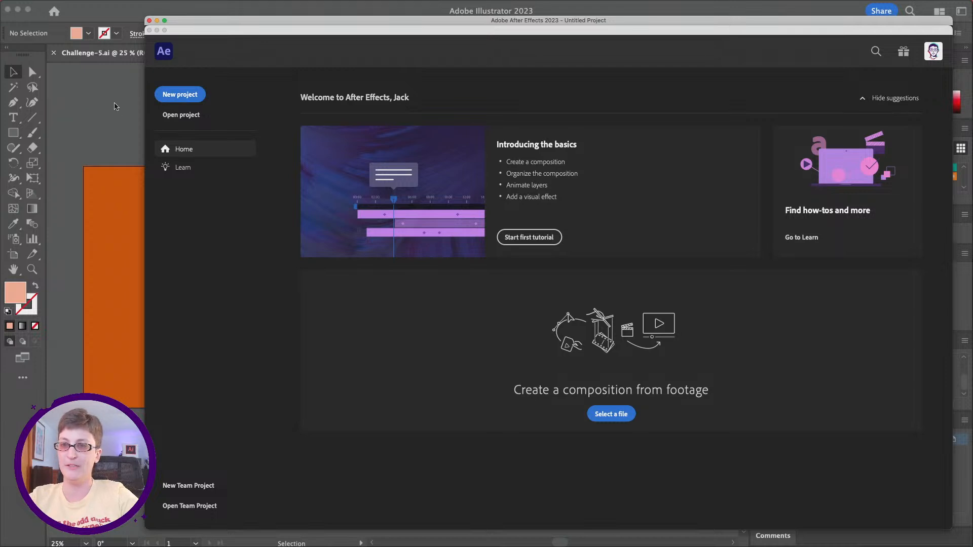
click(157, 97)
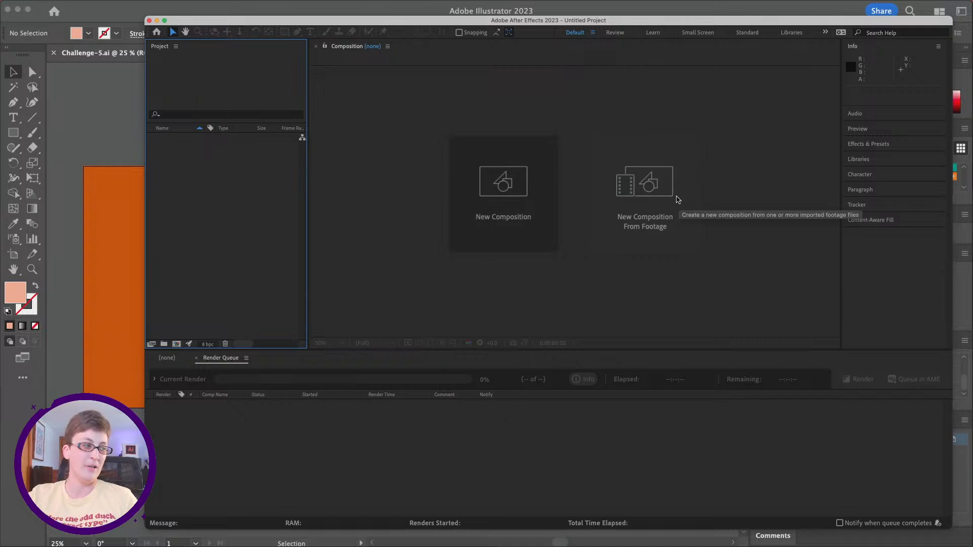
Step: Import Challenge-5.ai from the Desktop as Composition - Retain Layer Sizes and open the Challenge-5 composition at its first frame
click(676, 198)
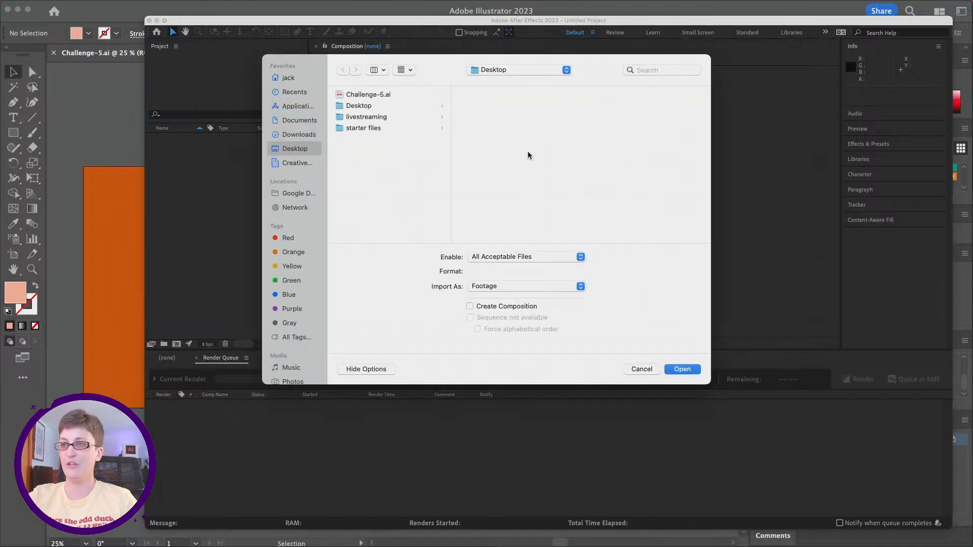
click(373, 95)
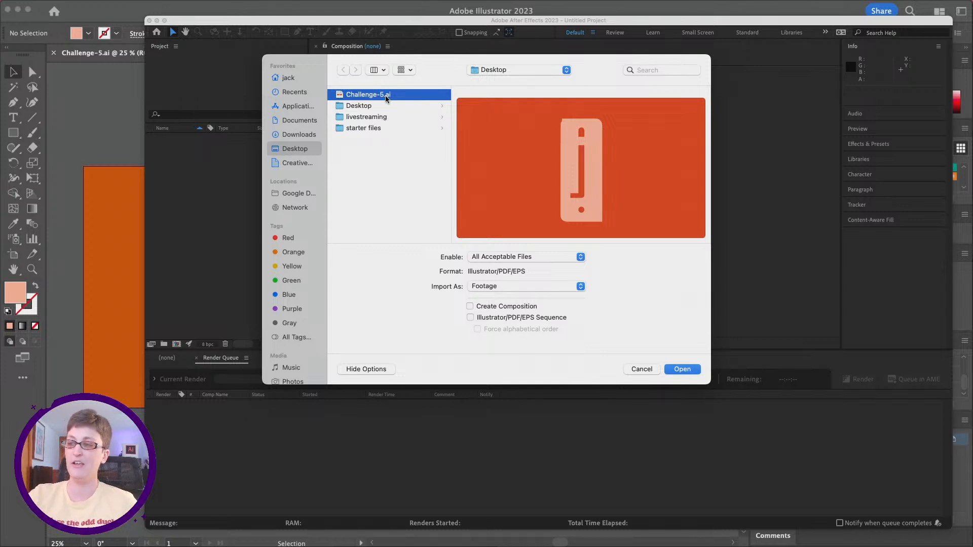
click(539, 288)
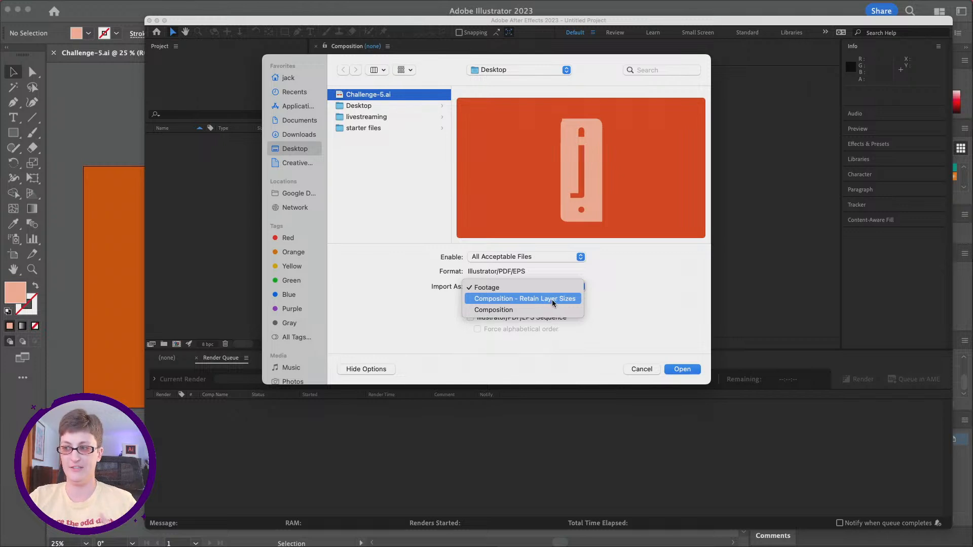
click(552, 299)
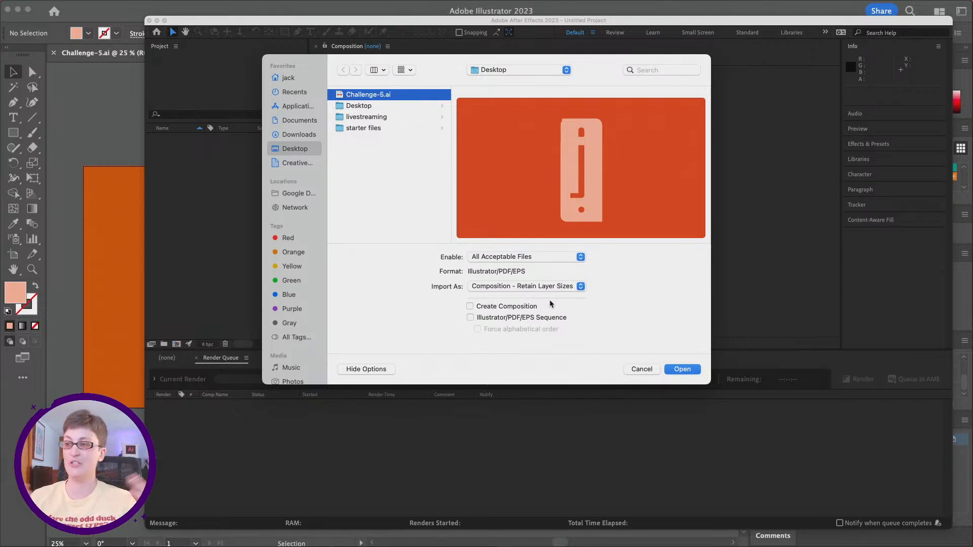
click(682, 369)
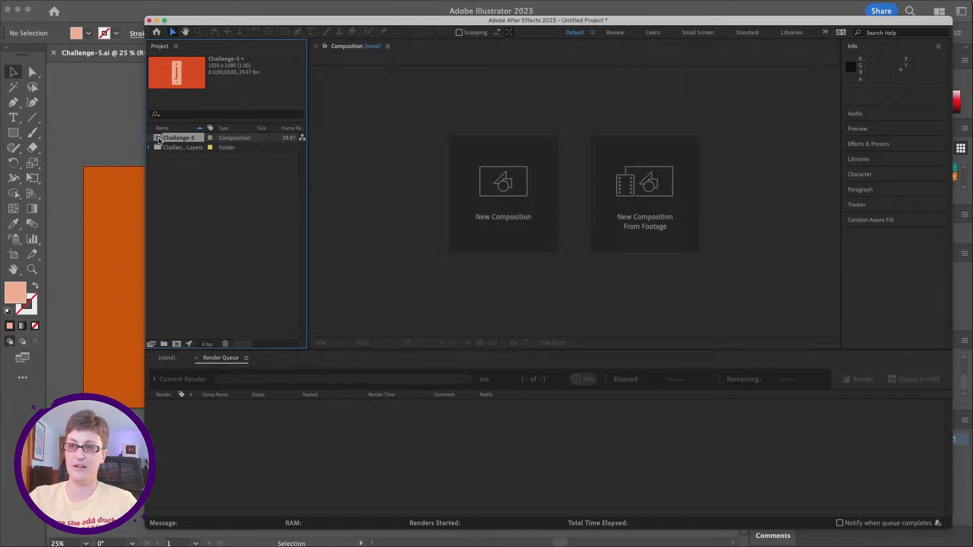
double_click(159, 140)
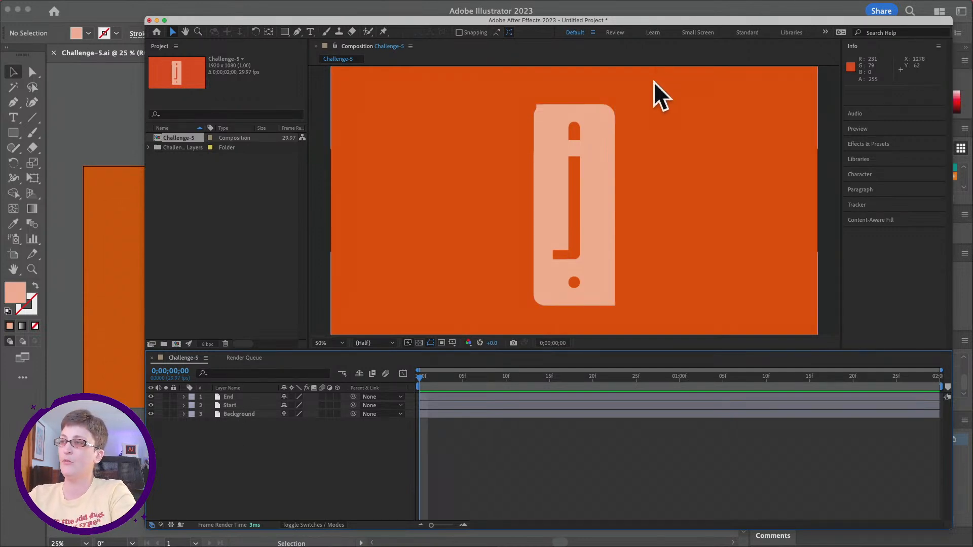
mouse_move(423, 378)
mouse_down()
mouse_move(932, 379)
mouse_move(420, 379)
mouse_up()
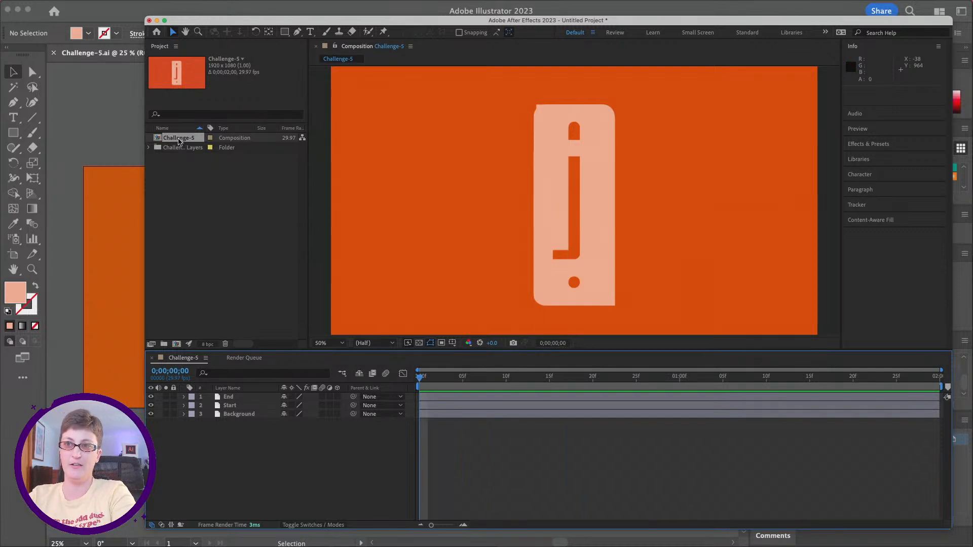
Step: Set the duration of the Challenge-5 composition to 0;00;03;00 in its composition settings
click(159, 141)
right_click(158, 141)
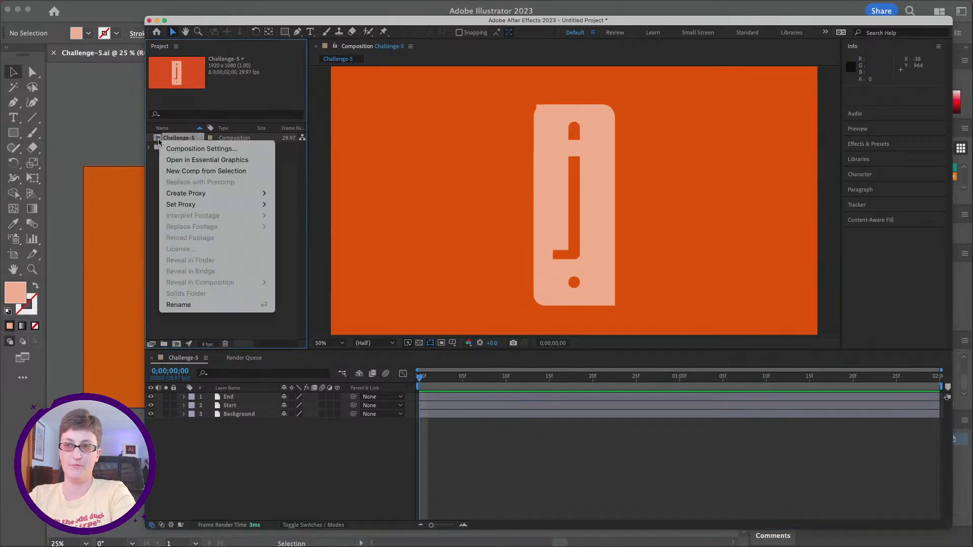
click(189, 150)
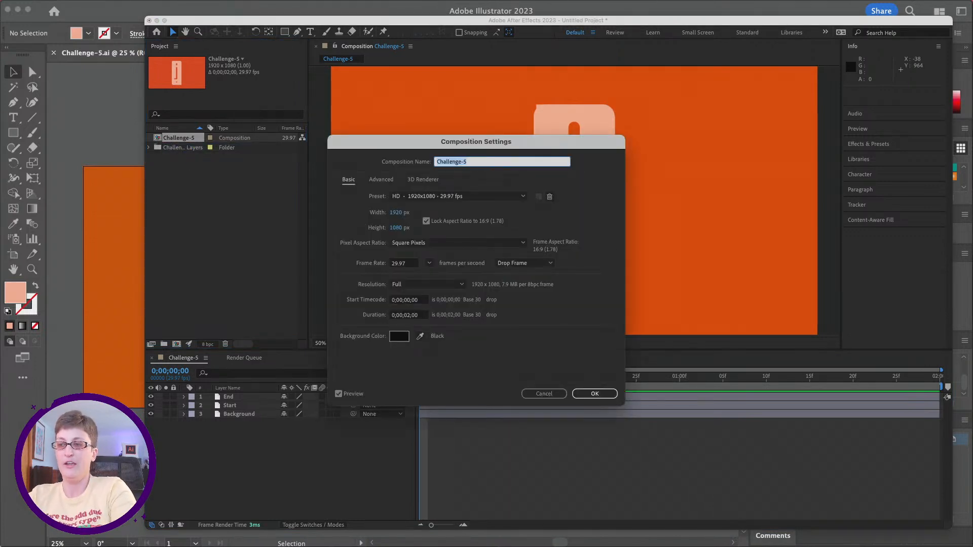
click(410, 315)
key(BackSpace)
key(BackSpace)
text(30)
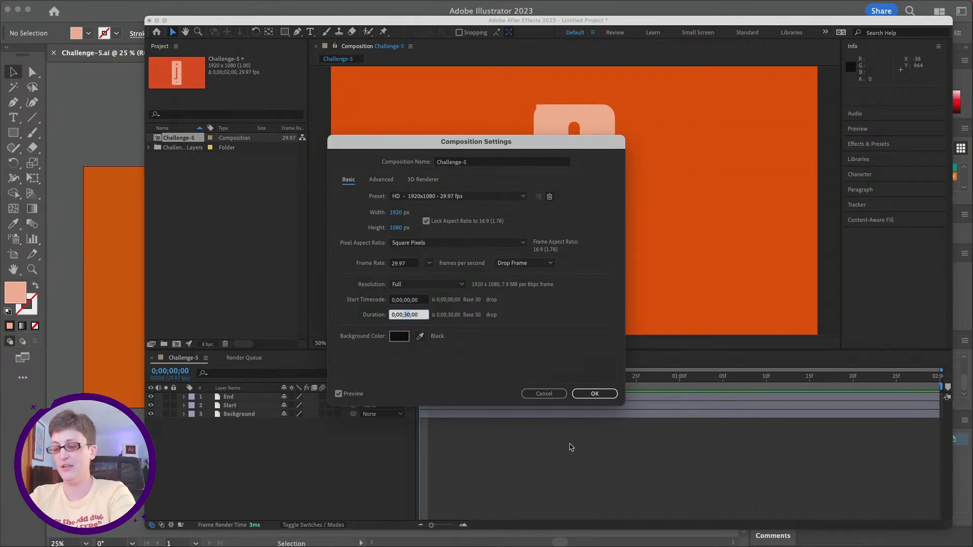
text(03)
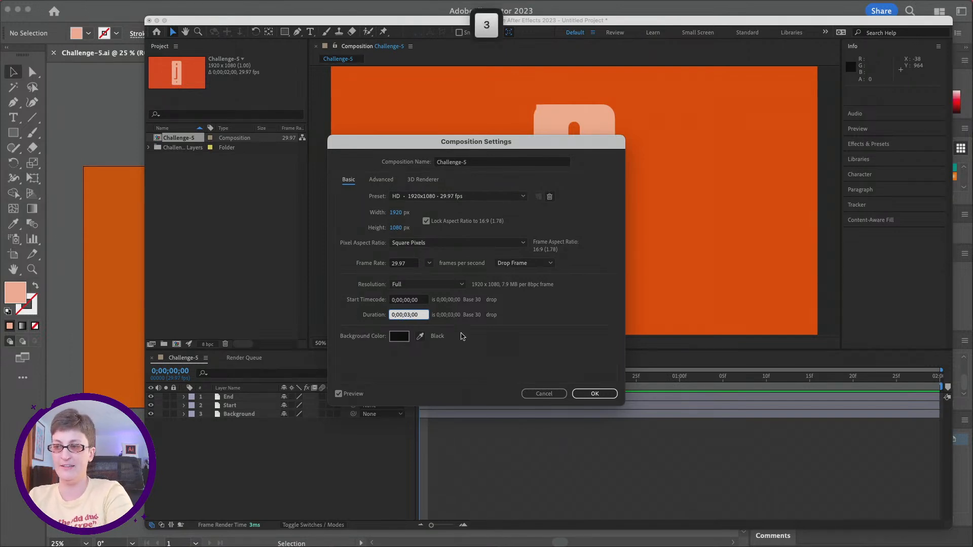
drag(420, 315, 384, 314)
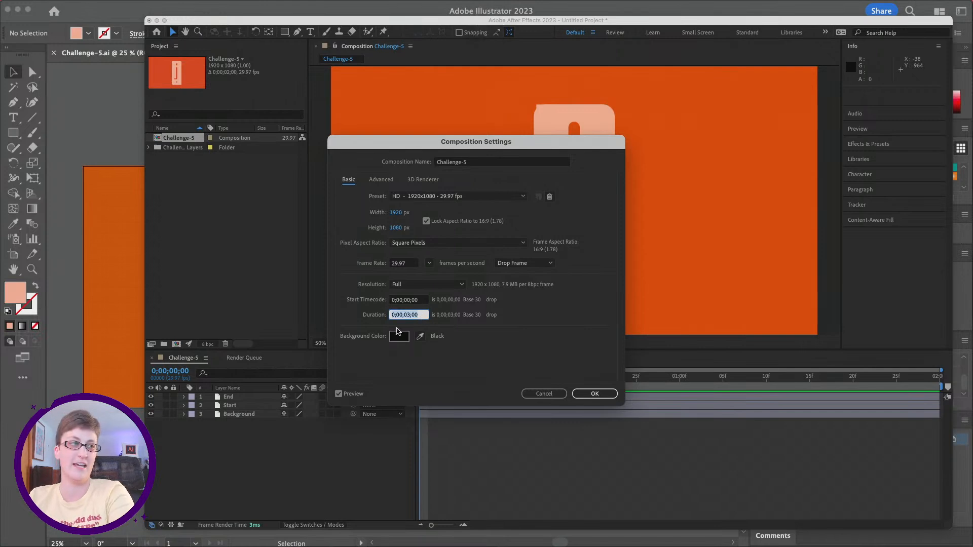
click(597, 394)
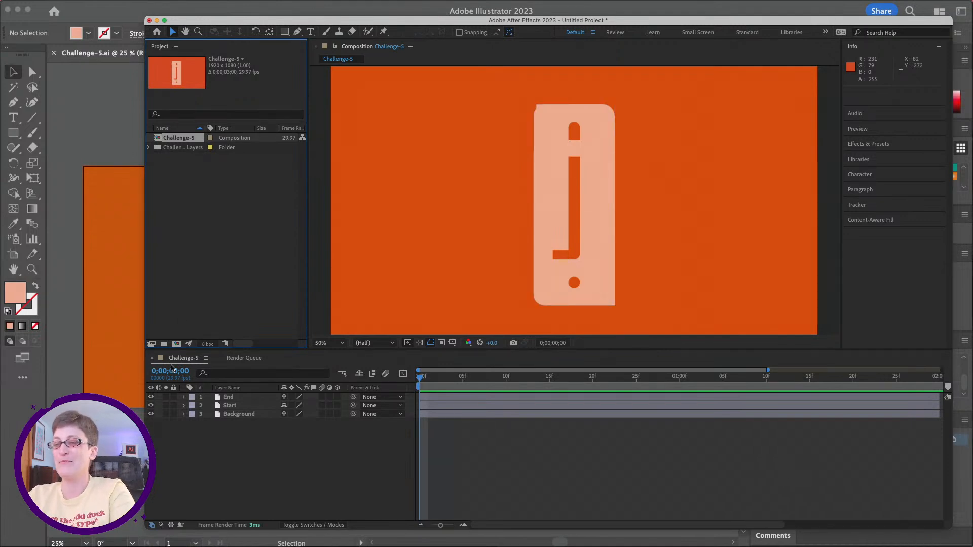
click(226, 406)
shift+click(226, 398)
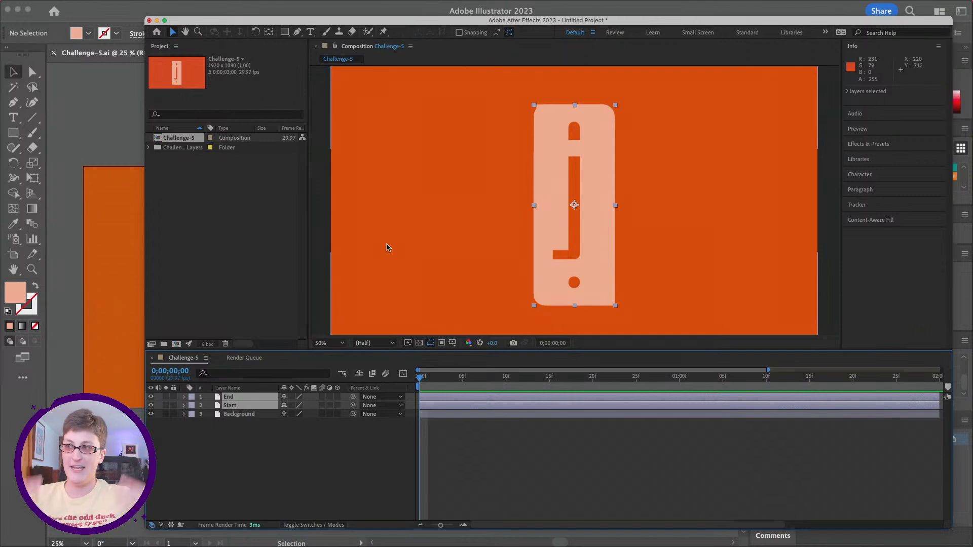
mouse_move(227, 3)
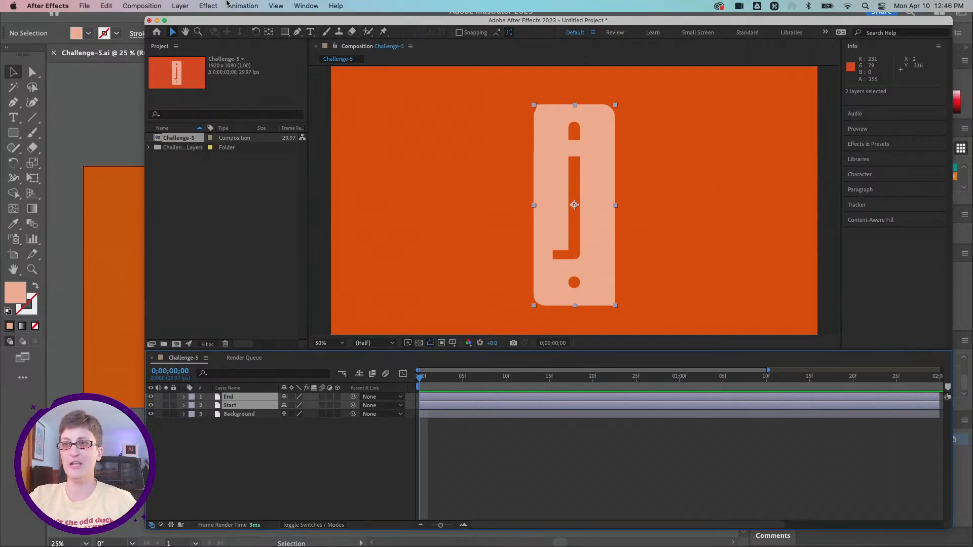
click(180, 5)
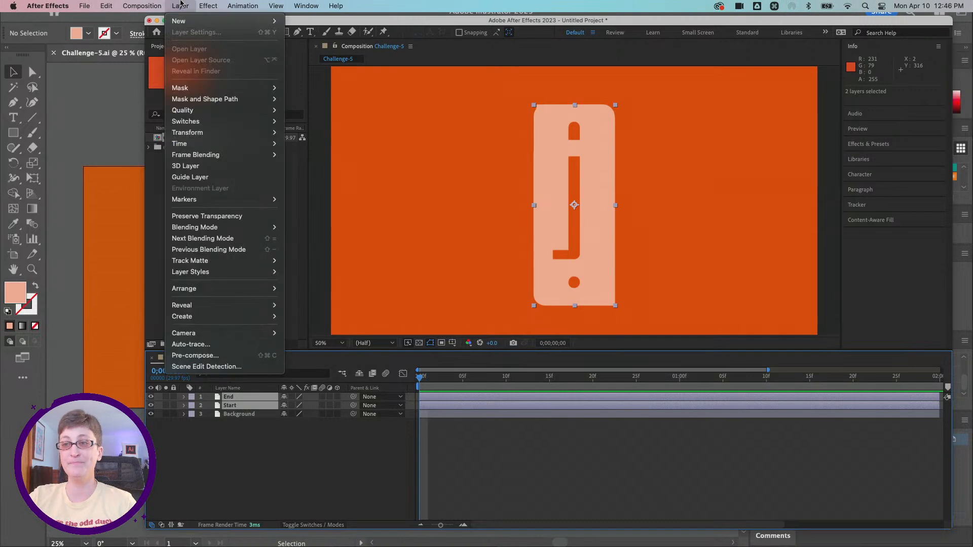
mouse_move(234, 161)
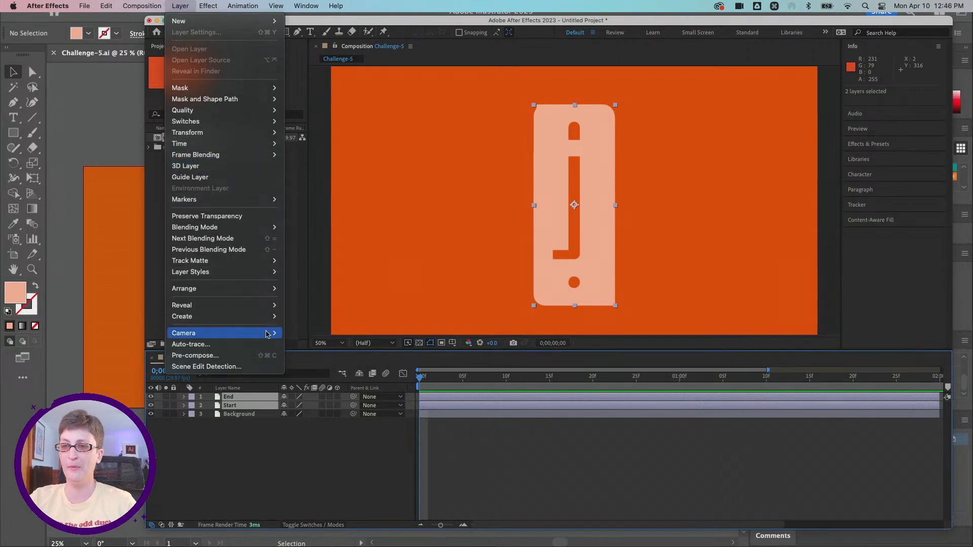
mouse_move(258, 321)
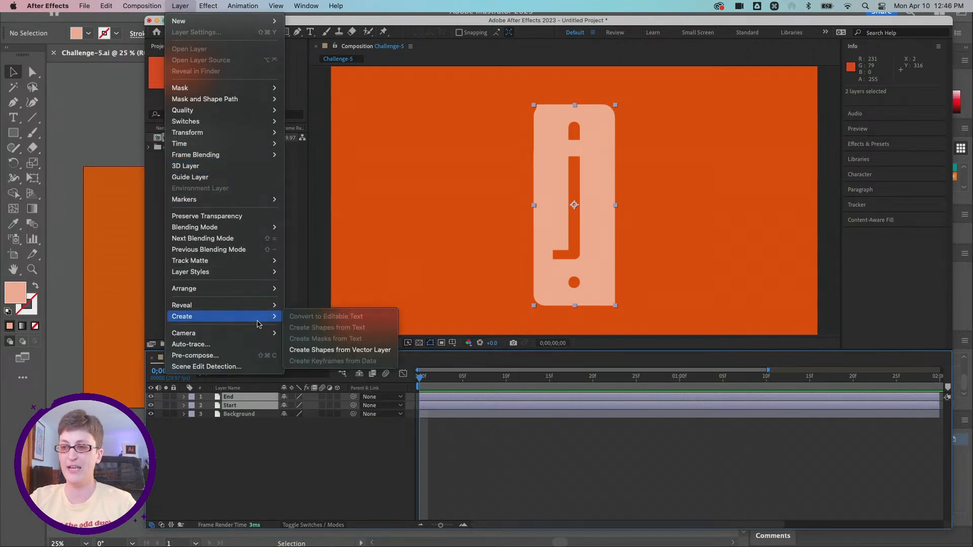
click(324, 351)
click(246, 449)
Step: Create shapes from the End and Start vector layers together
click(242, 400)
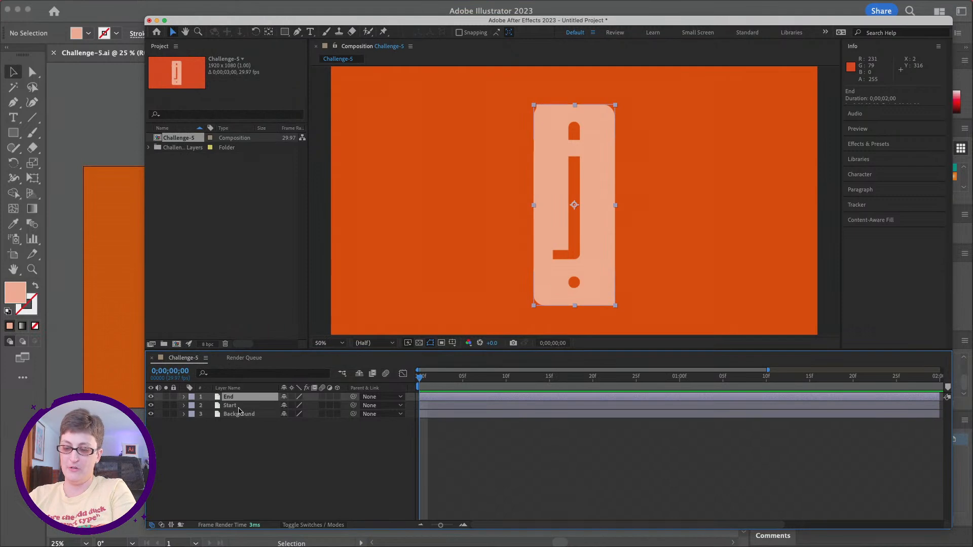
shift+click(239, 407)
mouse_move(232, 3)
click(180, 6)
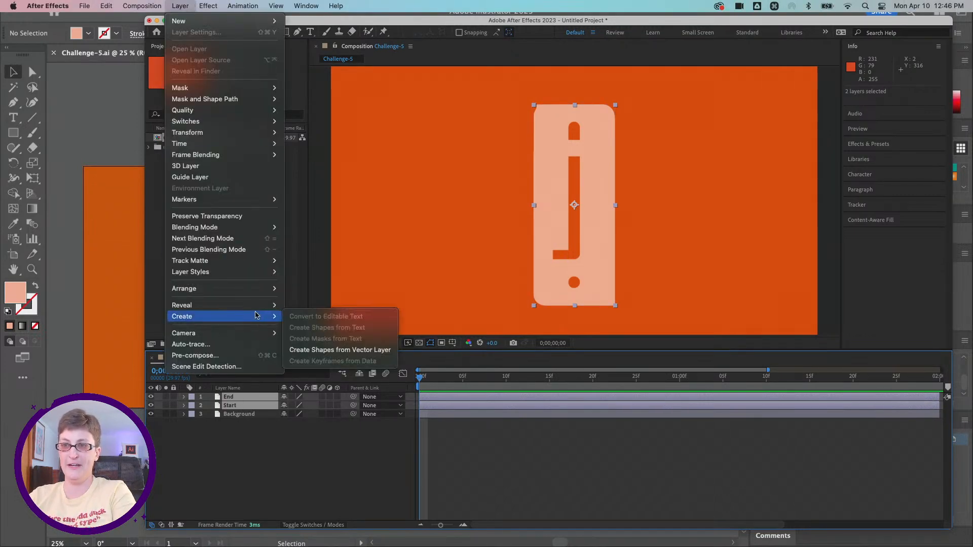
click(303, 353)
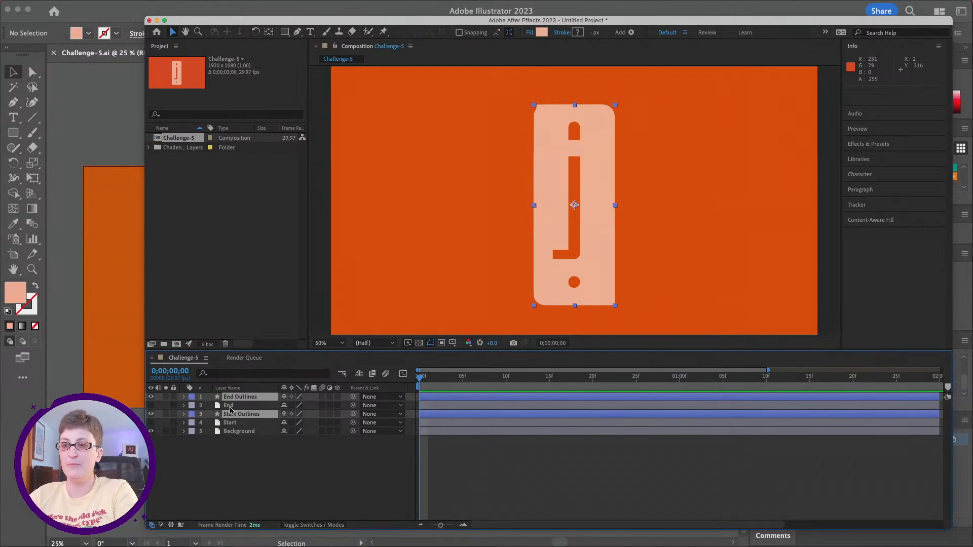
Step: Delete the original End and Start vector layers, keeping End Outlines, Start Outlines and Background
click(229, 406)
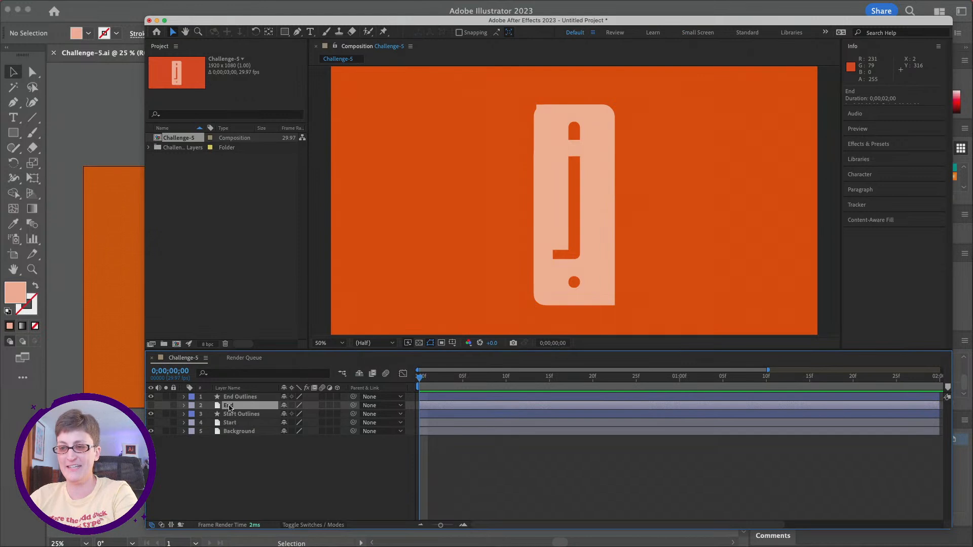
key(Delete)
click(229, 413)
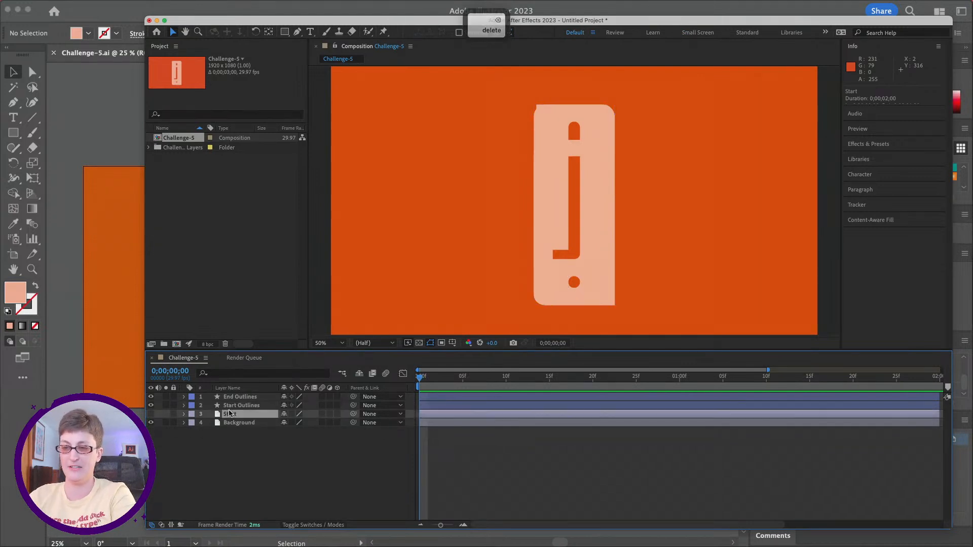
key(Delete)
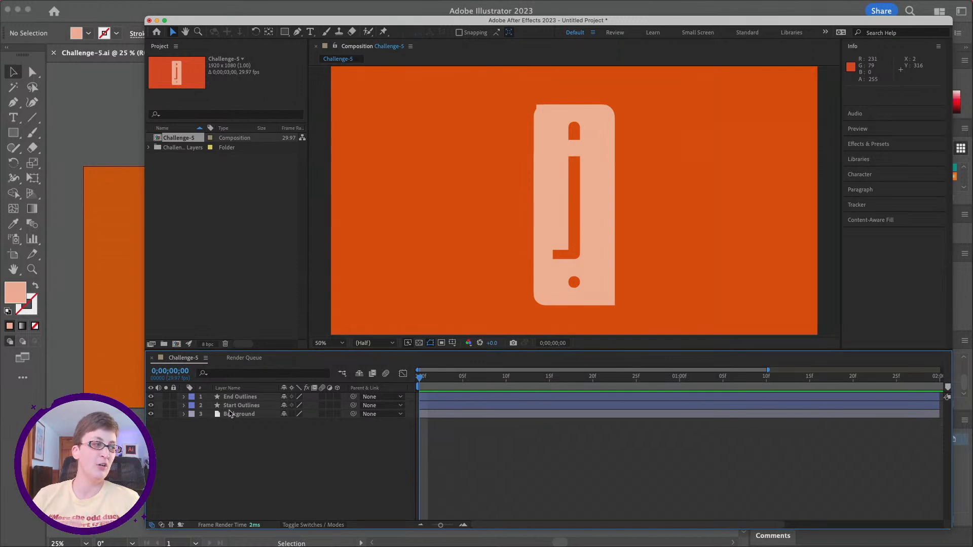
click(233, 406)
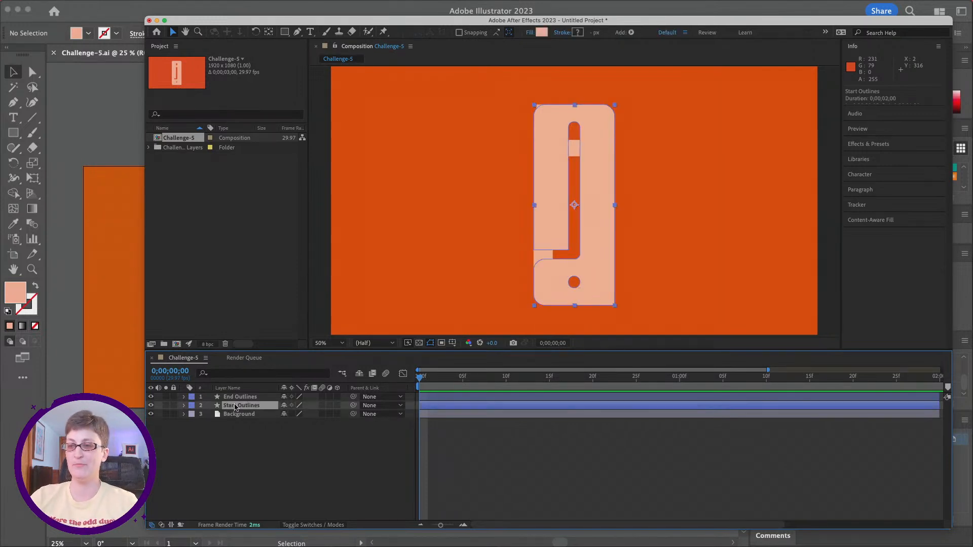
click(236, 396)
right_click(236, 406)
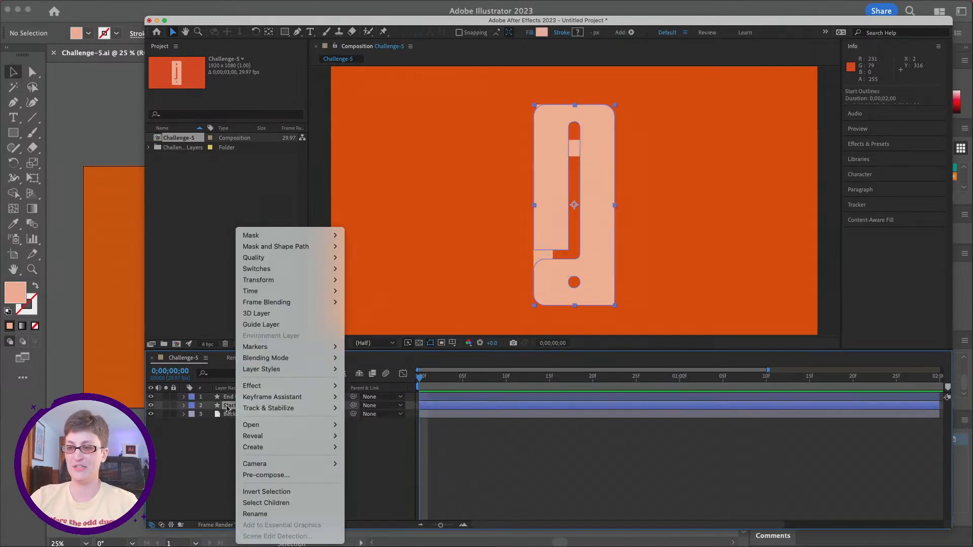
click(227, 407)
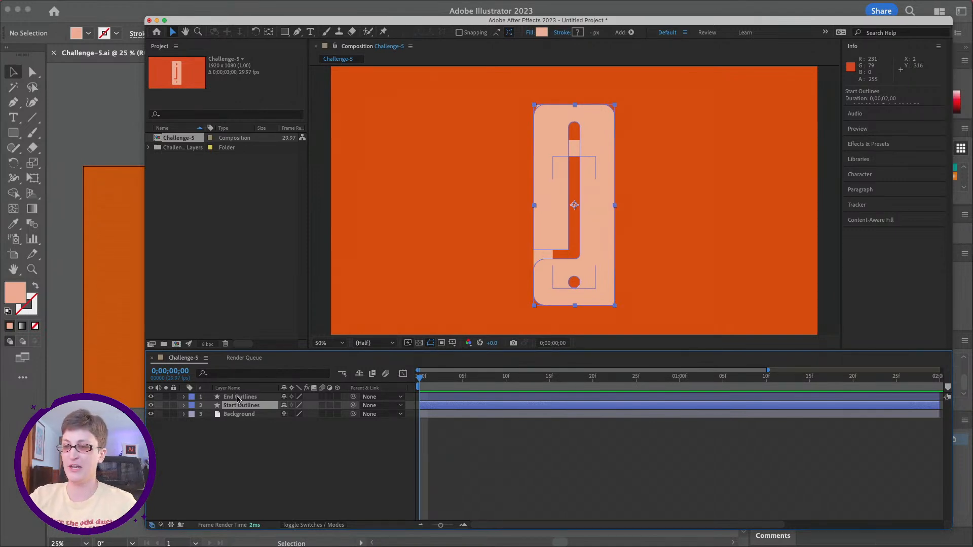
Step: Expand the contents of both outline layers and reveal the Path properties of Path 1 and Path 2 in End Outlines' Group 1
click(184, 405)
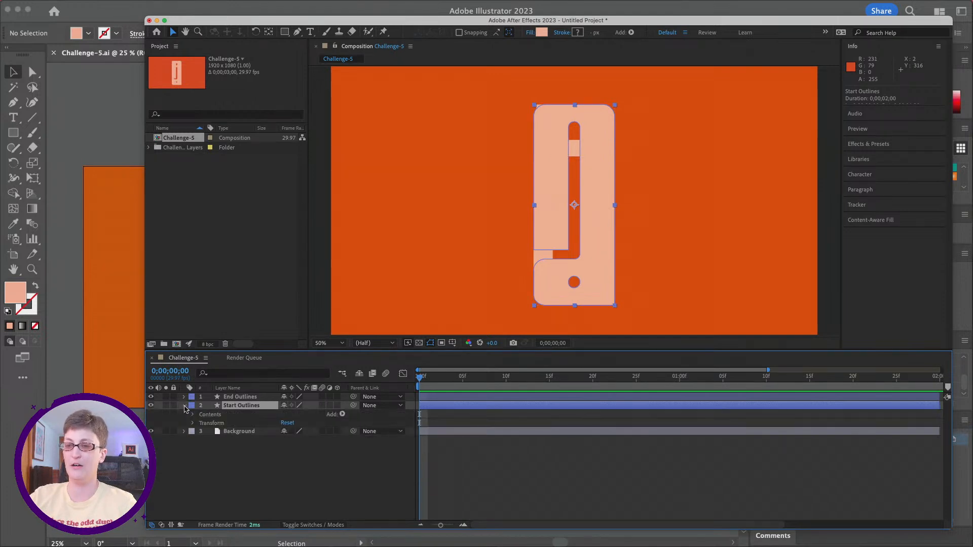
click(184, 397)
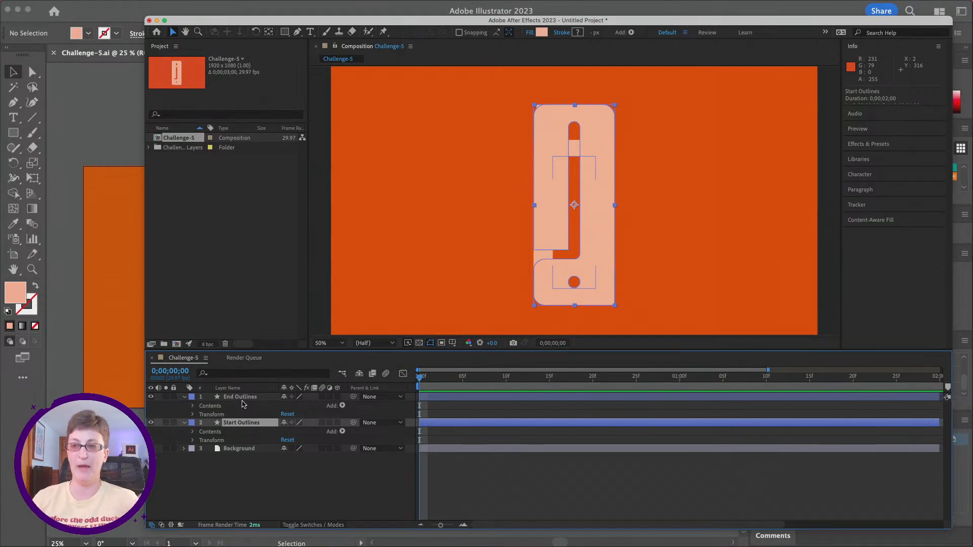
click(193, 407)
click(192, 440)
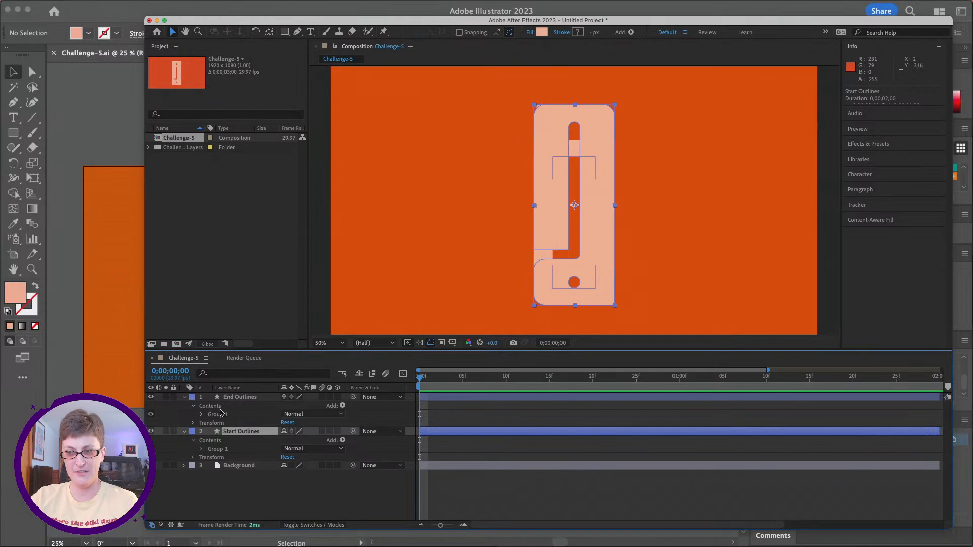
click(202, 415)
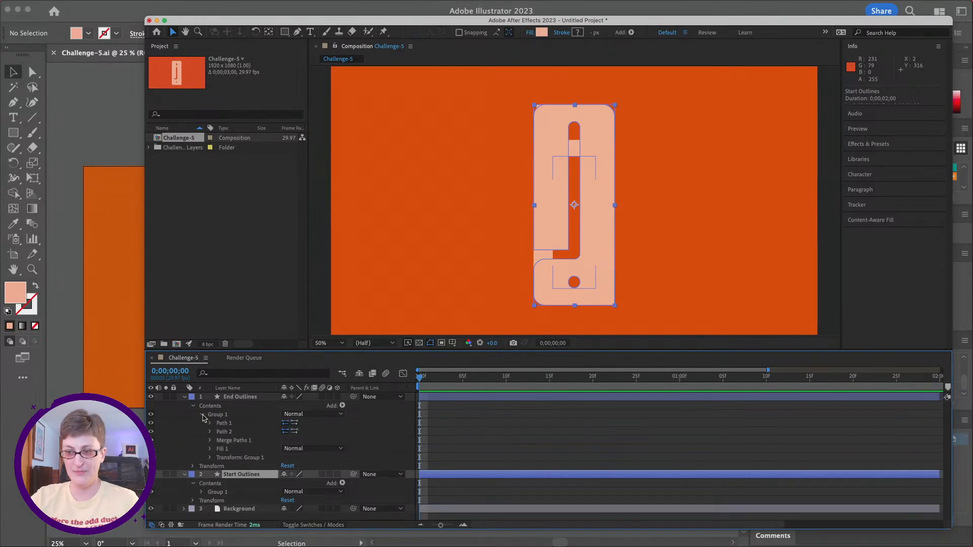
click(210, 424)
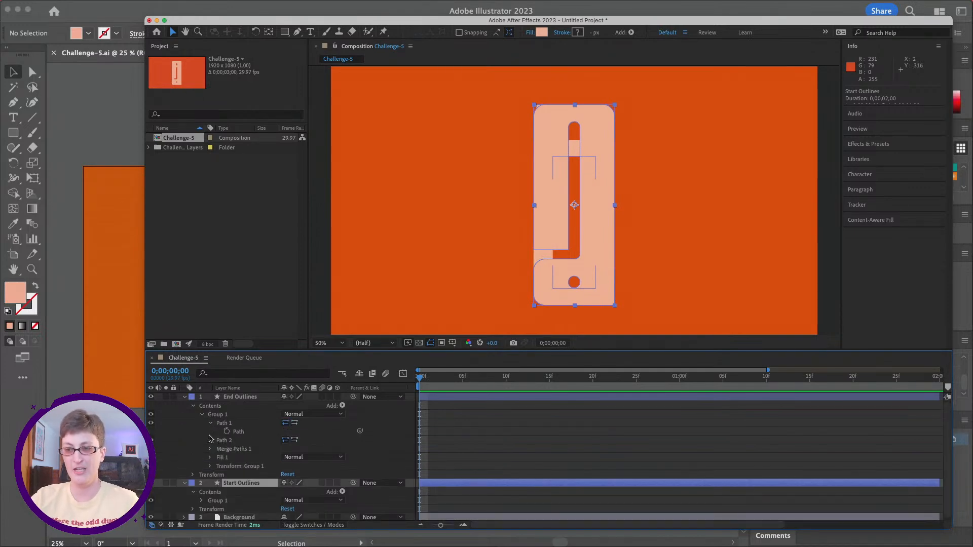
click(210, 441)
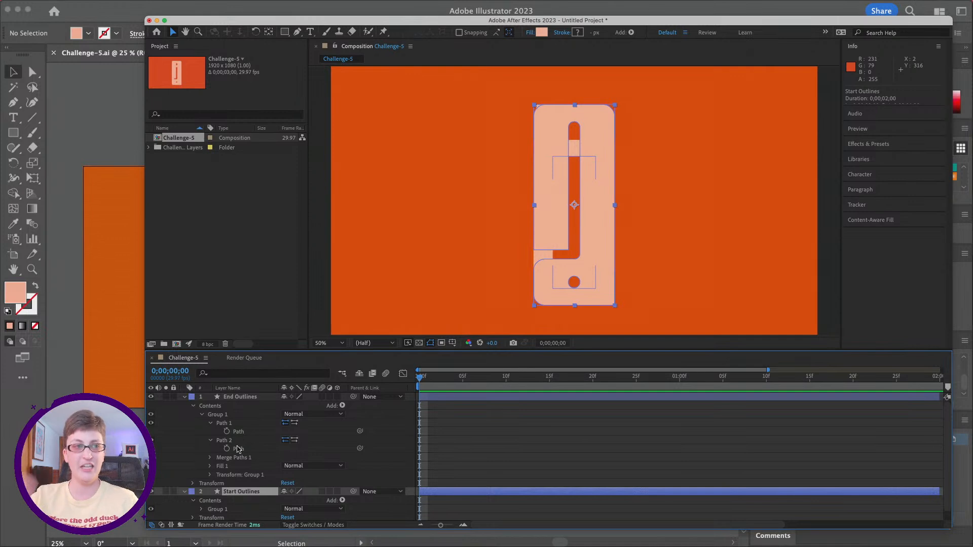
Step: Reveal the Path properties of Path 1 and Path 2 inside Group 1 of the Start Outlines layer
scroll(238, 449, down, 1)
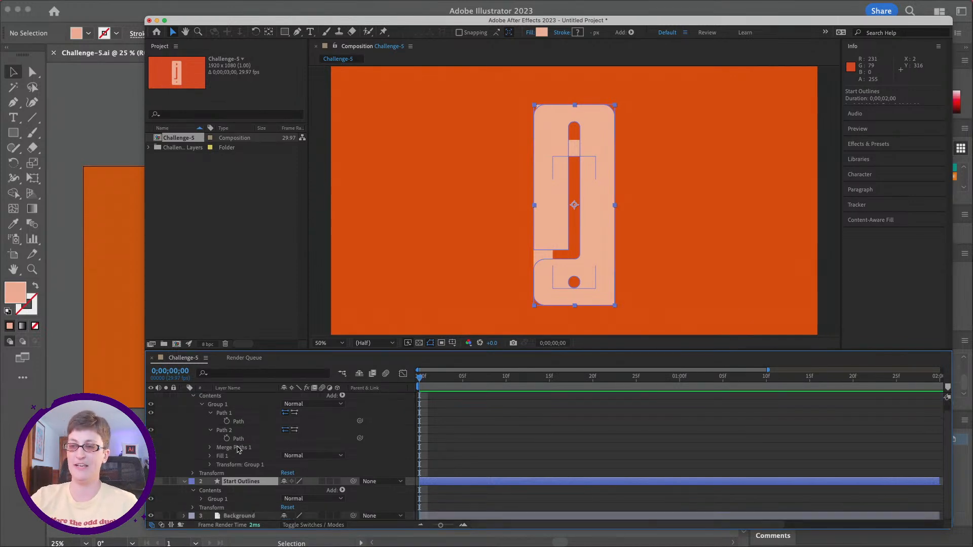
click(202, 500)
scroll(216, 476, down, 4)
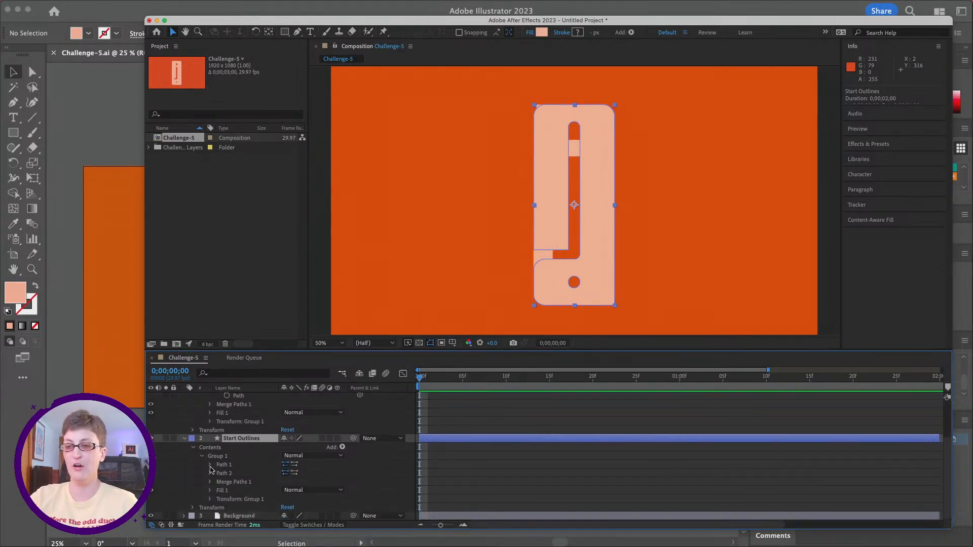
click(211, 465)
click(210, 482)
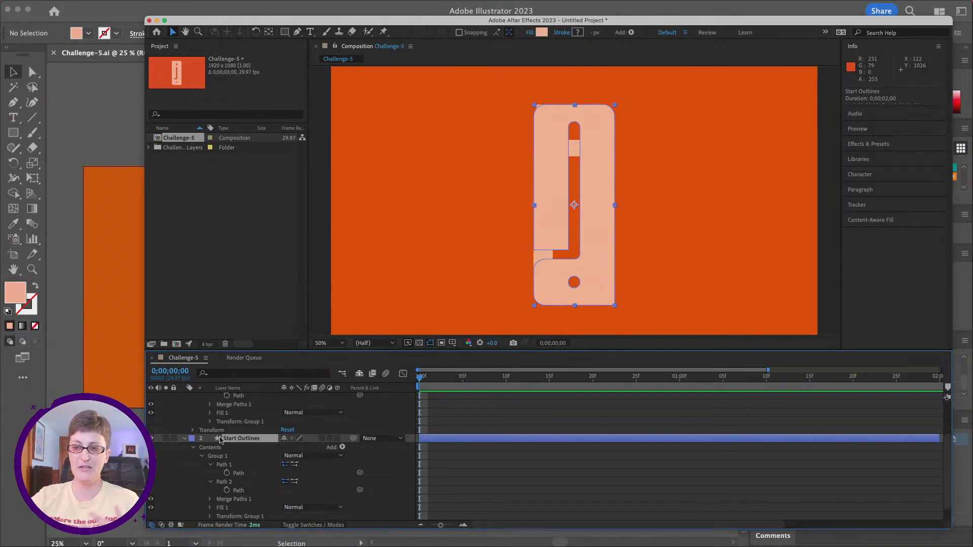
Step: Add Path keyframes for Path 1 and Path 2 of Start Outlines at 0;00;00;00, leaving the playhead on the first frame
scroll(223, 440, up, 3)
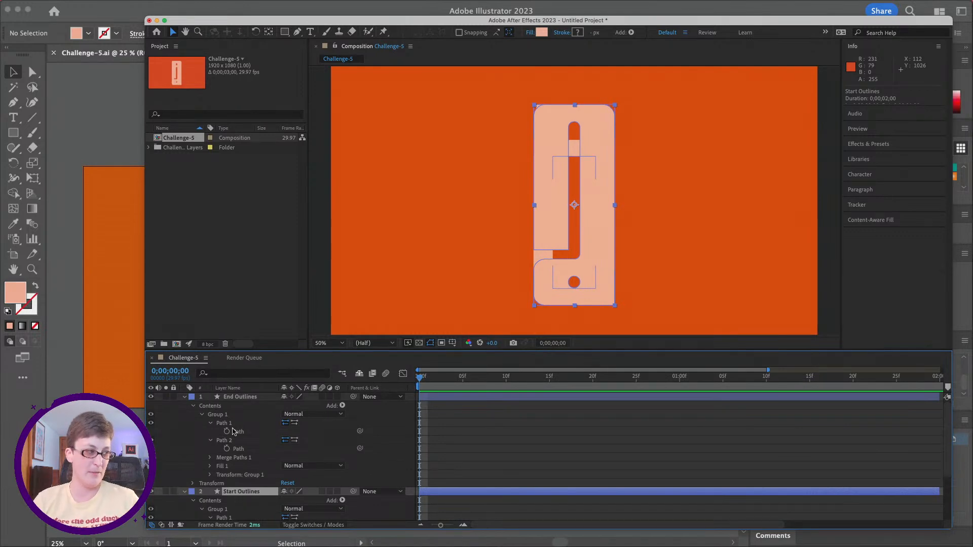
scroll(234, 431, down, 3)
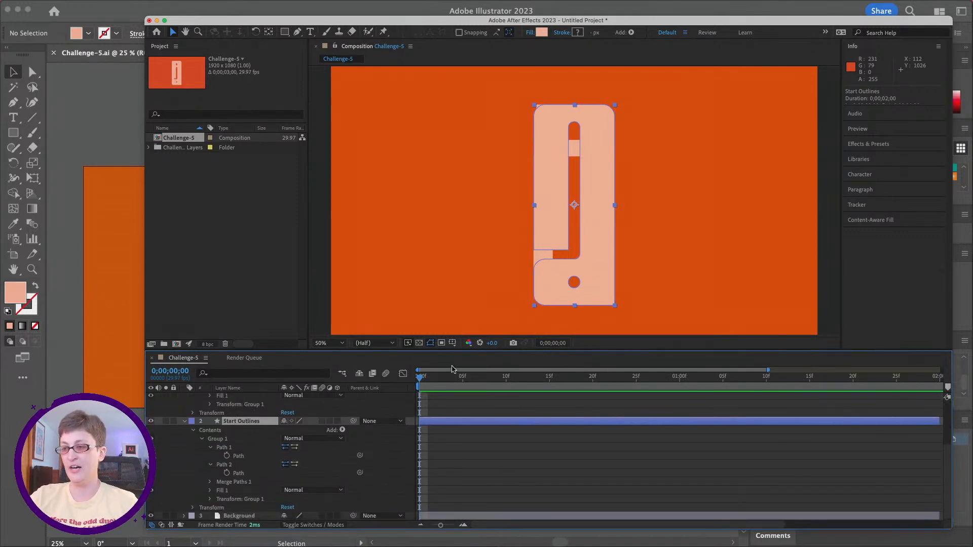
mouse_move(422, 378)
mouse_down()
mouse_move(454, 381)
mouse_move(419, 378)
mouse_up()
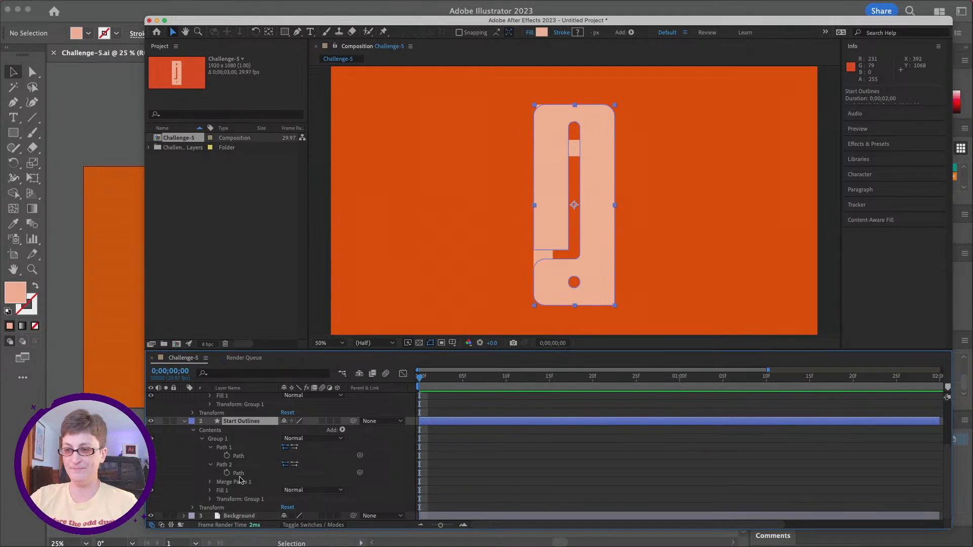
click(226, 455)
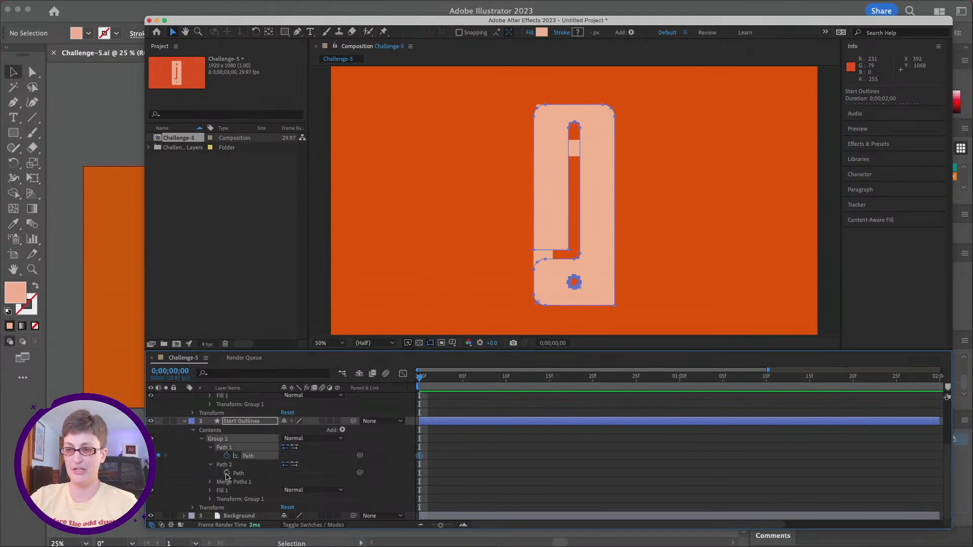
click(227, 473)
drag(420, 378, 455, 380)
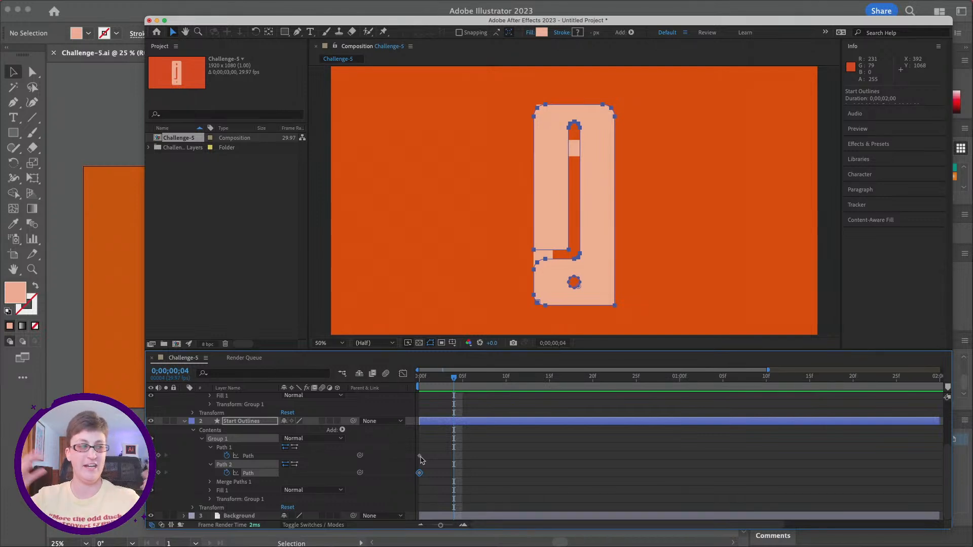
drag(453, 377, 419, 377)
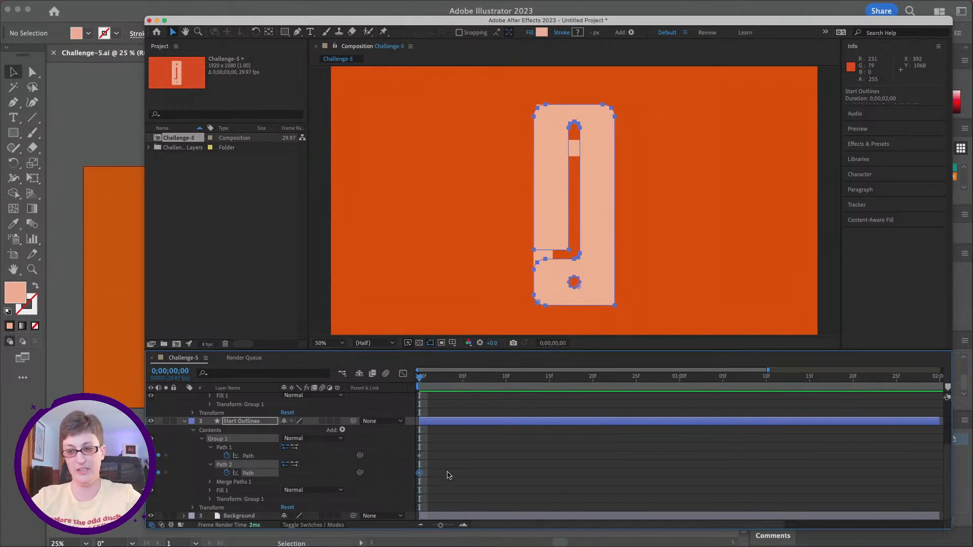
Step: Move the playhead to 0;00;01;00 and expand the visible timeline range to the composition's full three seconds
click(428, 379)
drag(438, 381, 677, 459)
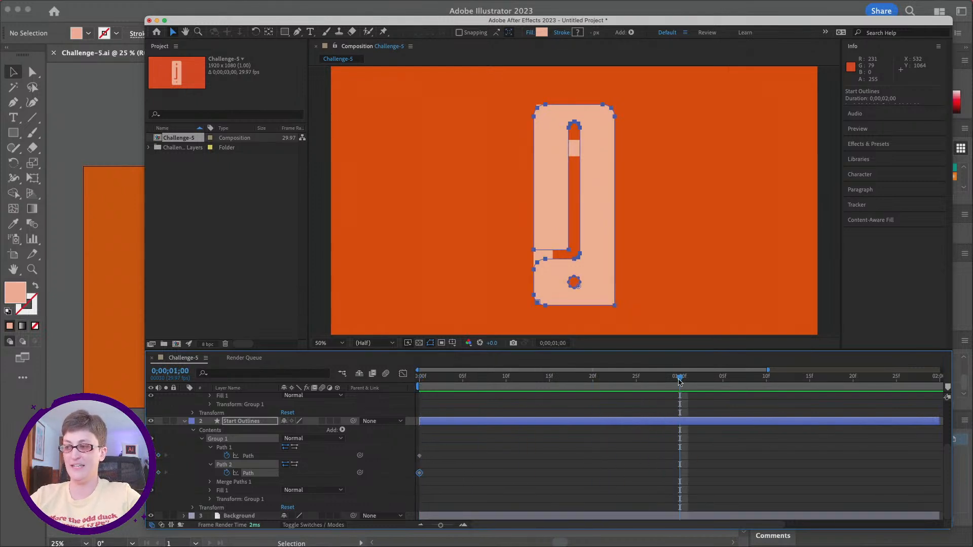
click(694, 377)
drag(699, 379, 681, 389)
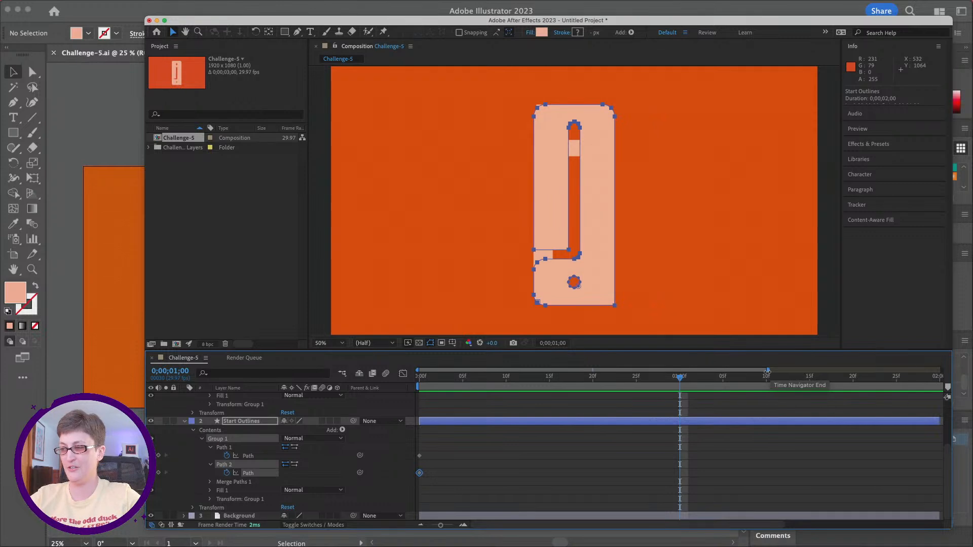
drag(767, 371, 941, 374)
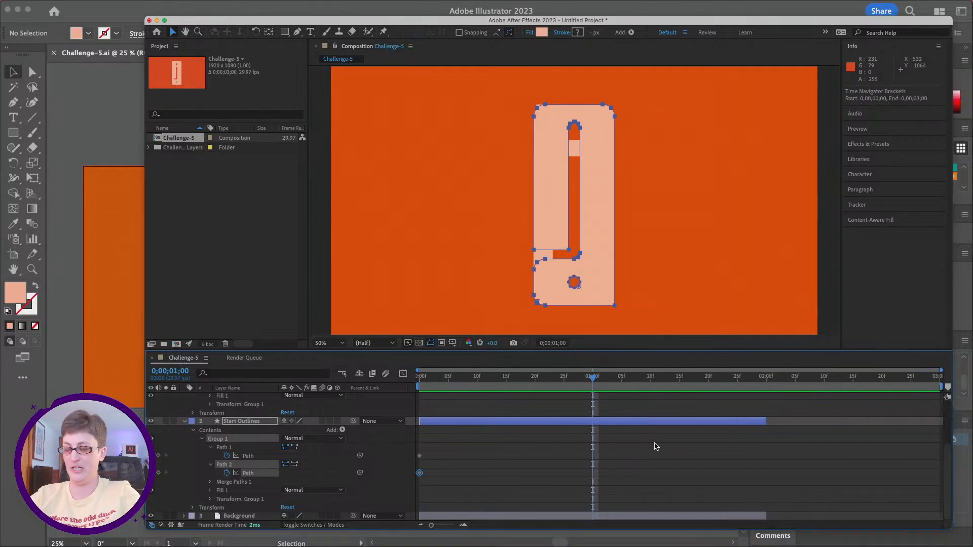
Step: Extend the End Outlines, Start Outlines and Background layers together to the end of the three-second composition
scroll(405, 431, up, 3)
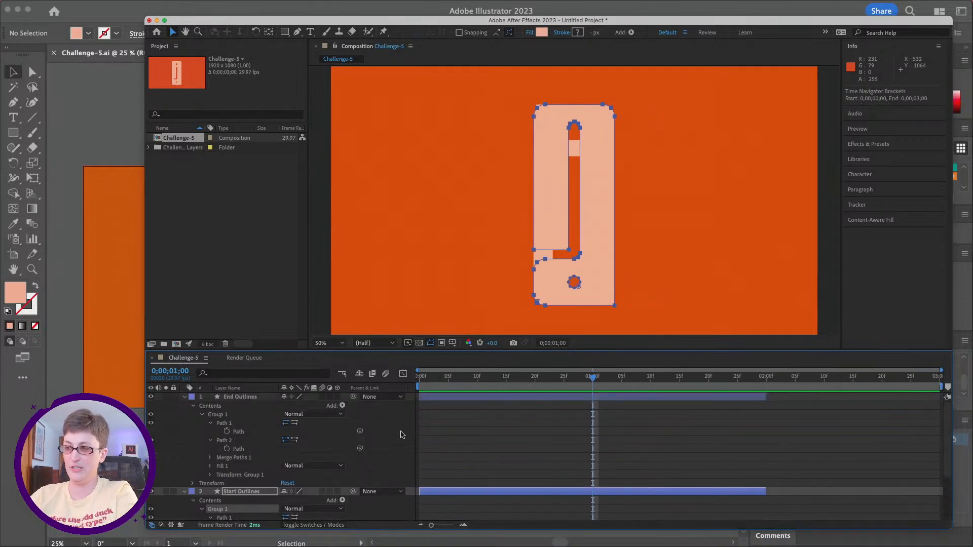
click(232, 397)
scroll(628, 438, down, 3)
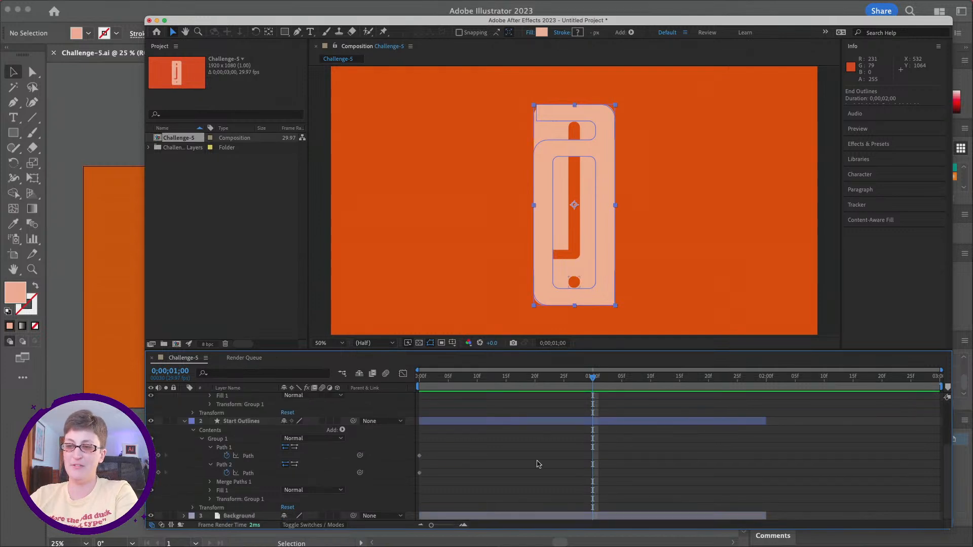
shift+click(225, 508)
scroll(276, 388, up, 3)
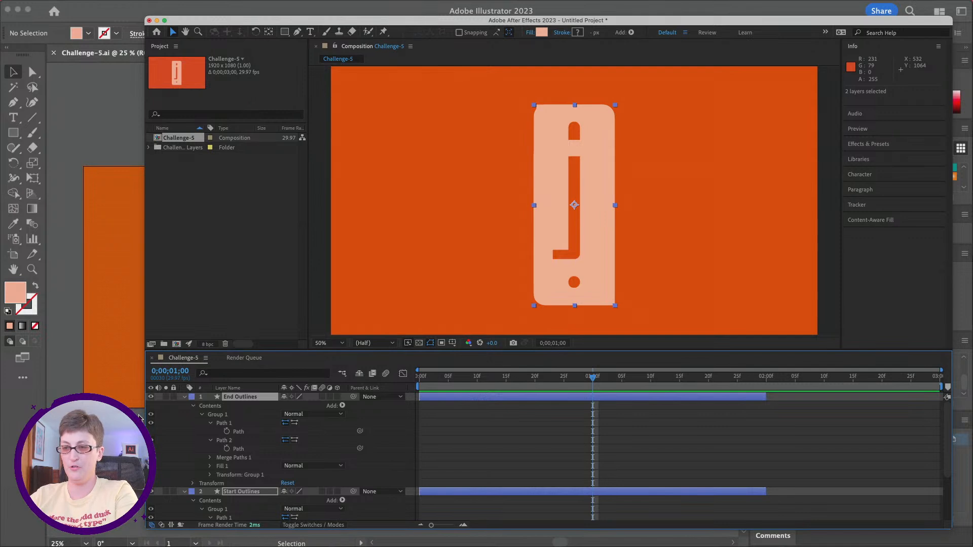
click(233, 415)
click(240, 399)
scroll(246, 431, down, 3)
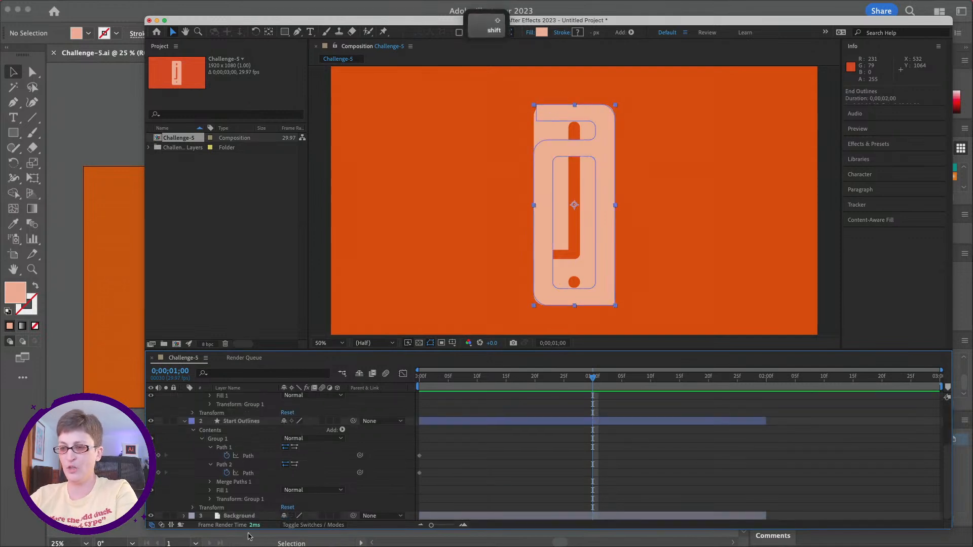
shift+click(444, 517)
drag(765, 422, 941, 430)
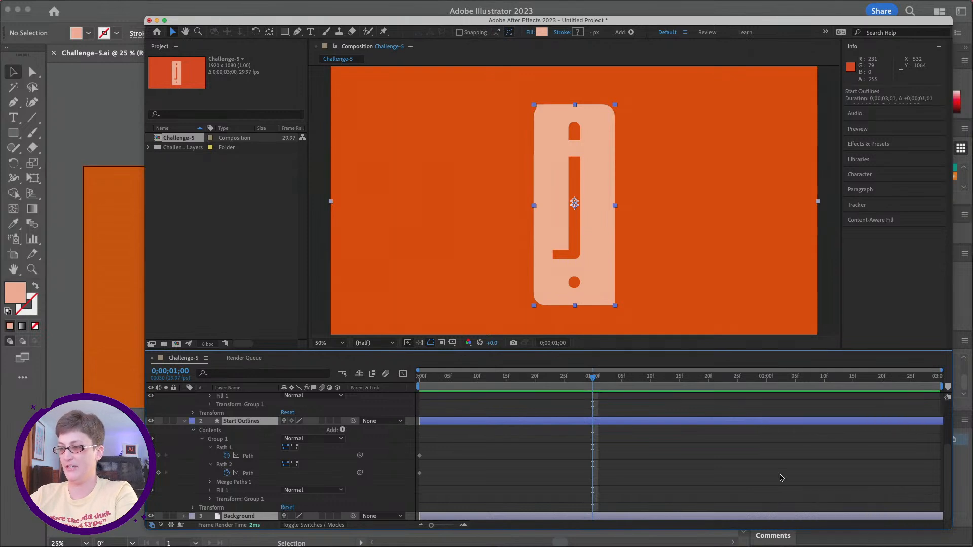
scroll(782, 476, up, 3)
drag(769, 378, 593, 372)
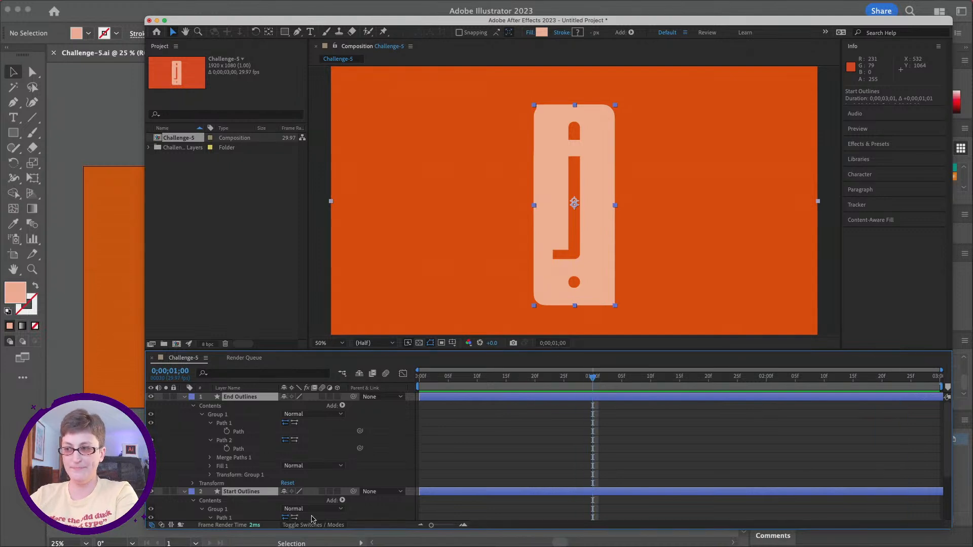
Step: Examine how the Path 1 and Path 2 entries of Start Outlines correspond to those of End Outlines
scroll(365, 494, down, 3)
click(223, 434)
scroll(224, 428, up, 3)
scroll(226, 427, down, 3)
click(229, 421)
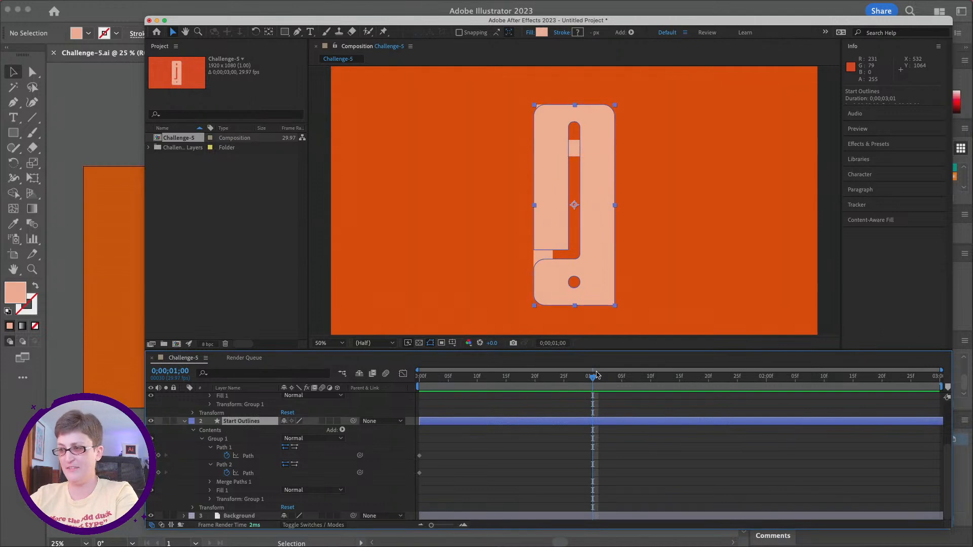
scroll(509, 445, up, 4)
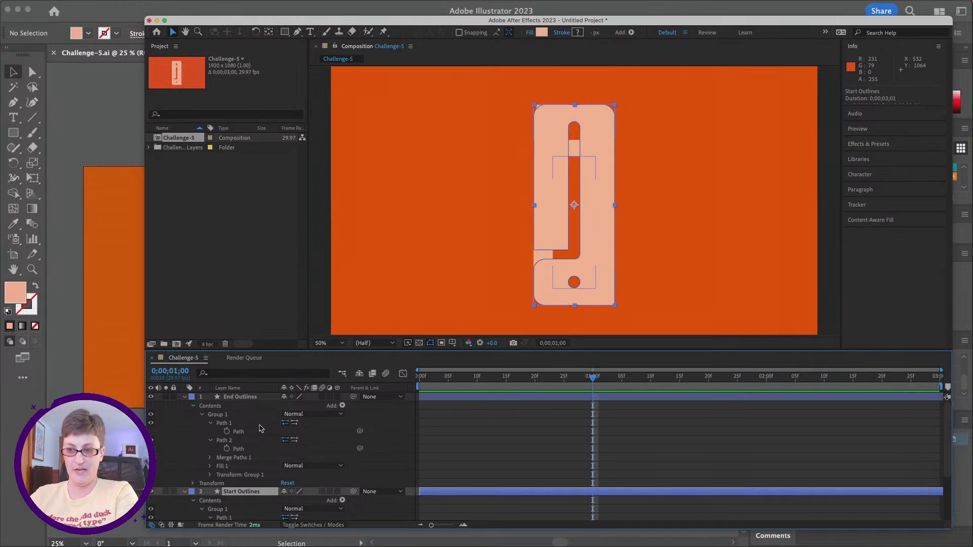
scroll(259, 428, down, 3)
click(223, 448)
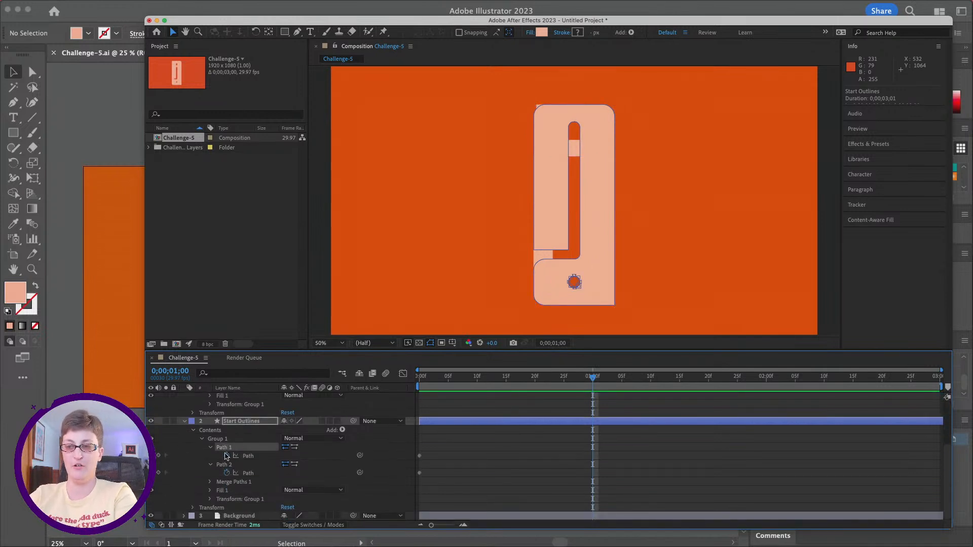
scroll(231, 465, up, 4)
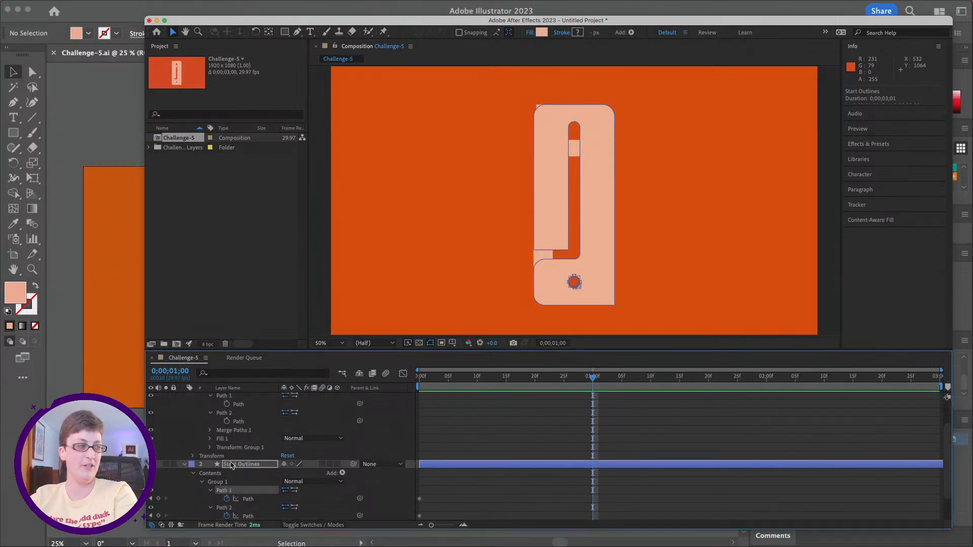
Step: Copy the Path 1 shape of End Outlines into Path 1 of Start Outlines at 0;00;01;00
click(247, 432)
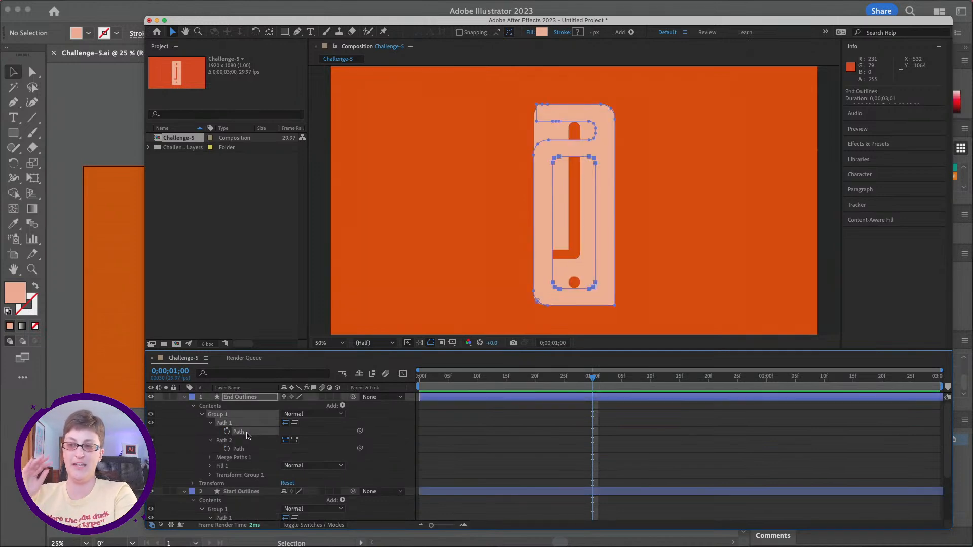
key(super+c)
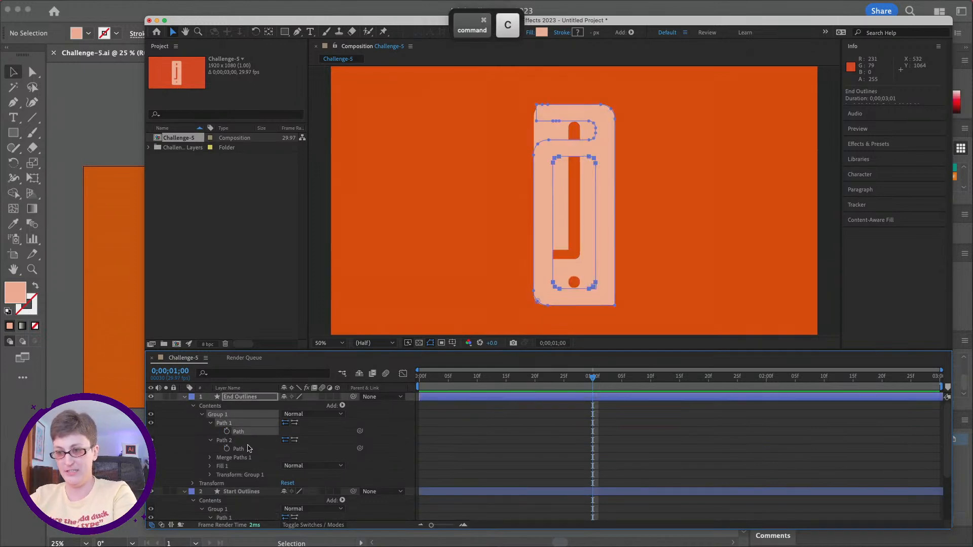
scroll(243, 443, down, 5)
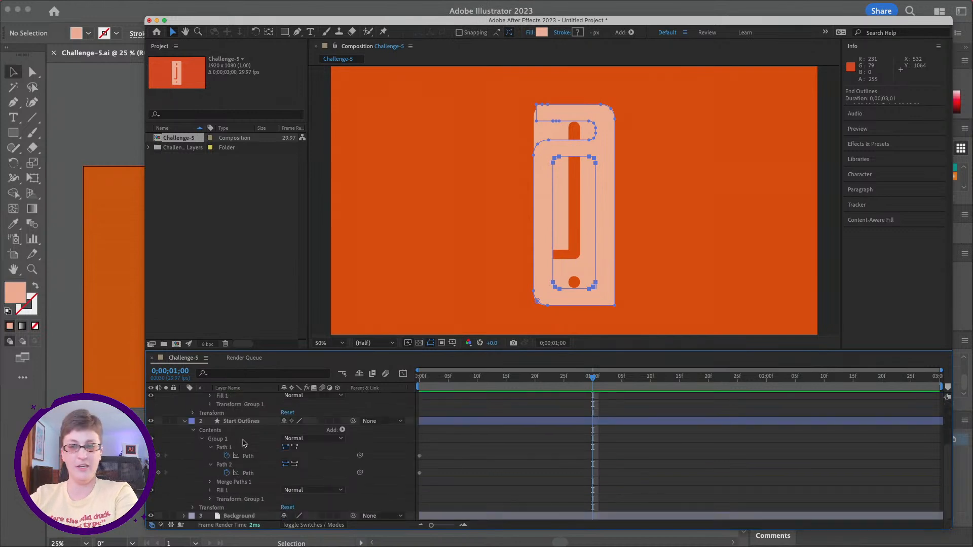
click(250, 457)
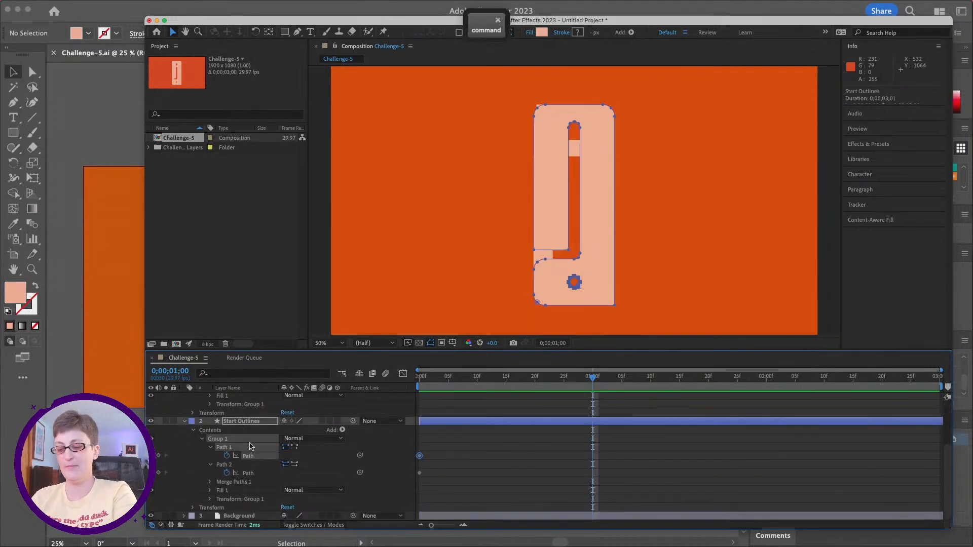
key(super+v)
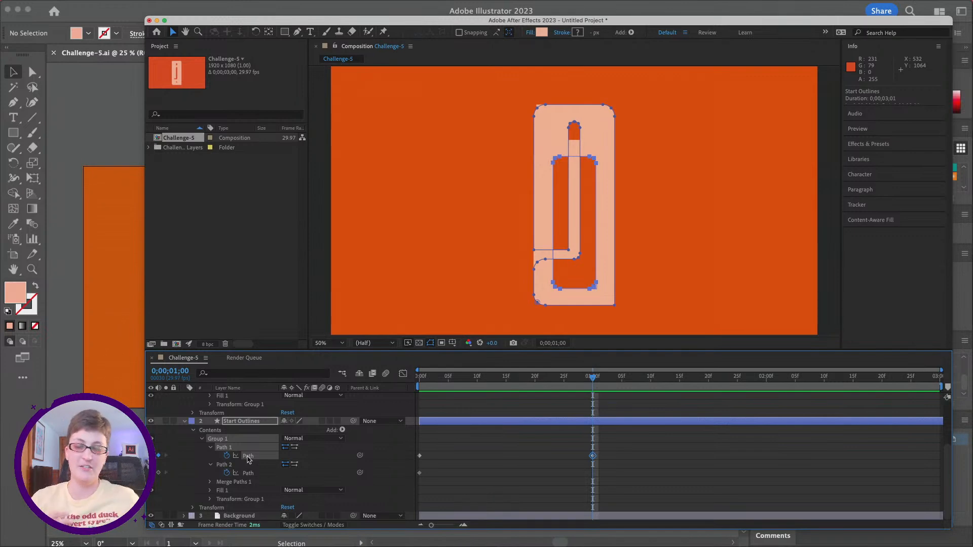
Step: Copy the Path 2 shape of End Outlines into Path 2 of Start Outlines at 0;00;01;00
scroll(248, 458, up, 3)
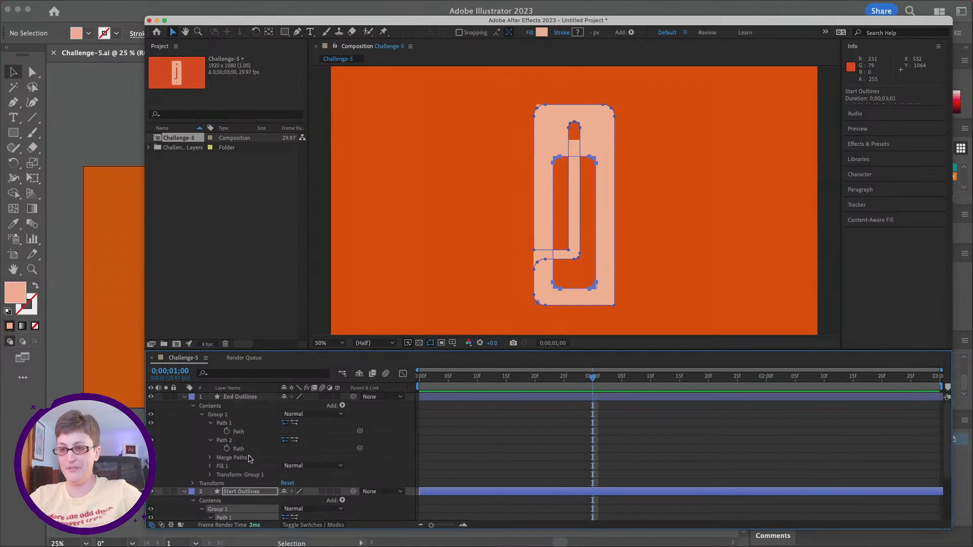
click(248, 450)
key(super+c)
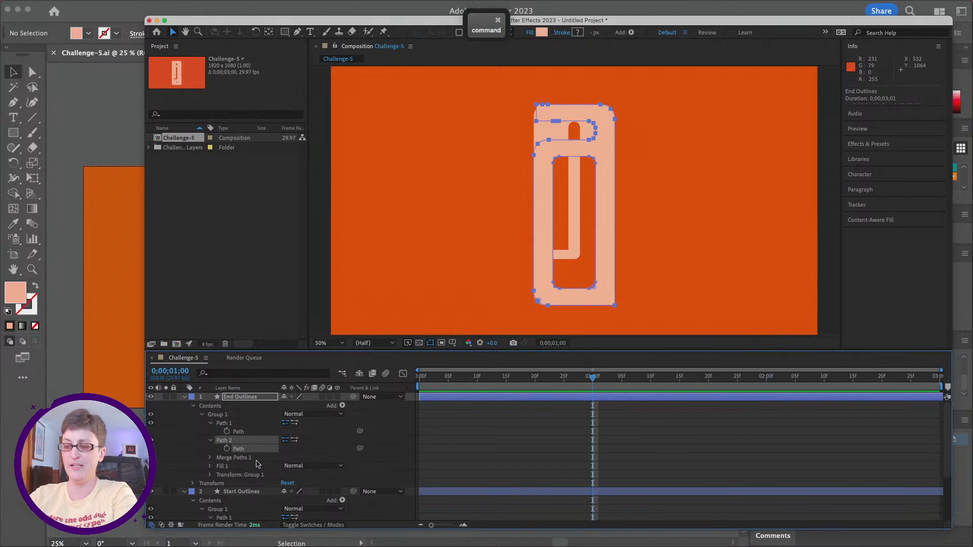
scroll(252, 461, down, 3)
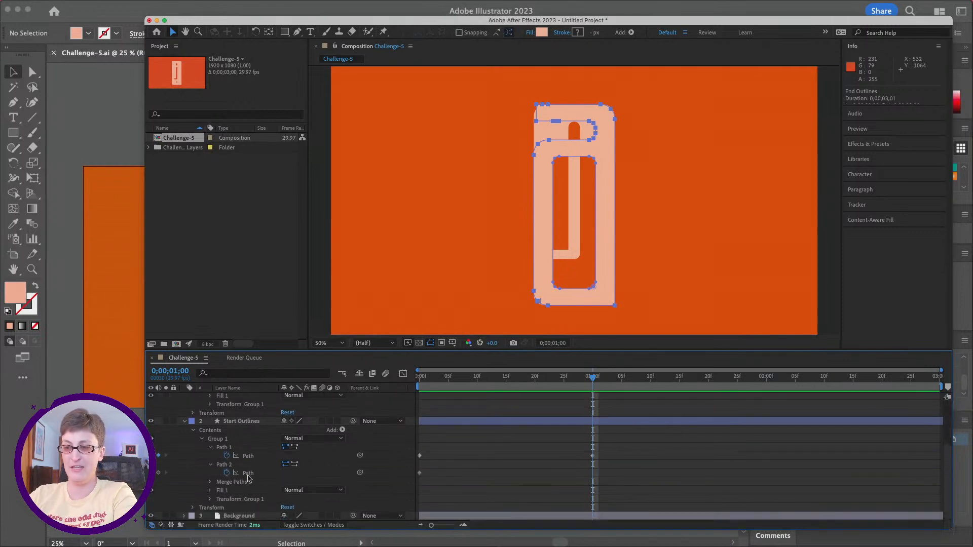
click(248, 474)
key(super+v)
key(super+v)
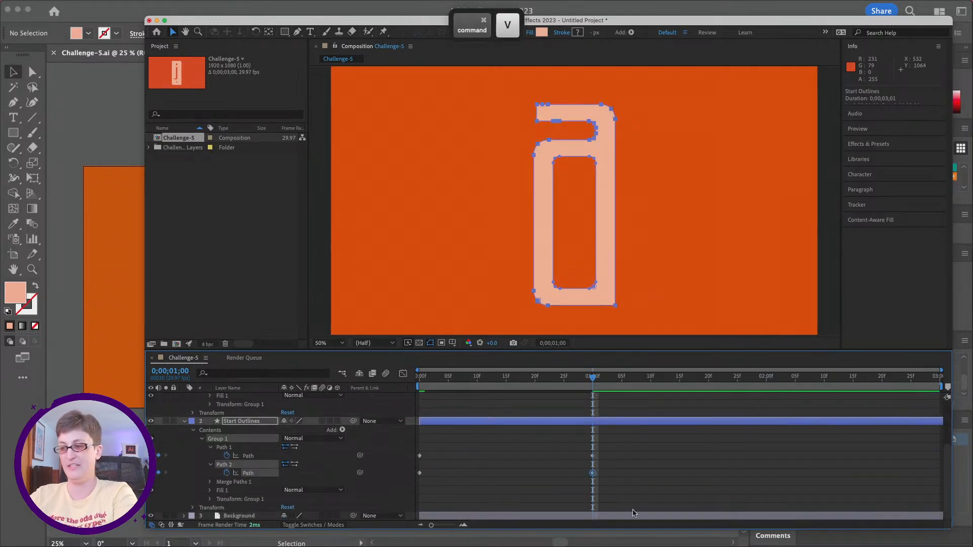
Step: Hide the End Outlines layer so only the animated Start Outlines shape shows over the background
drag(590, 381, 581, 381)
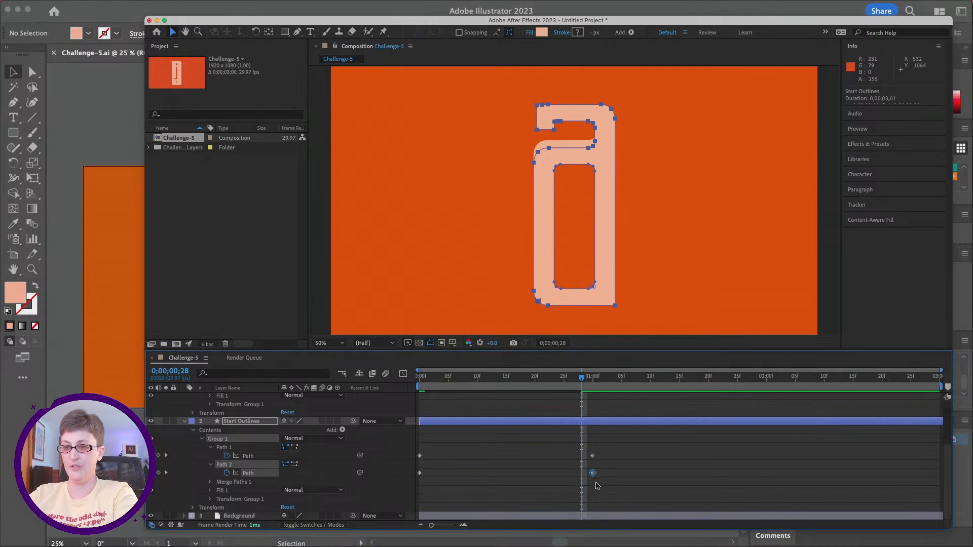
scroll(444, 435, up, 3)
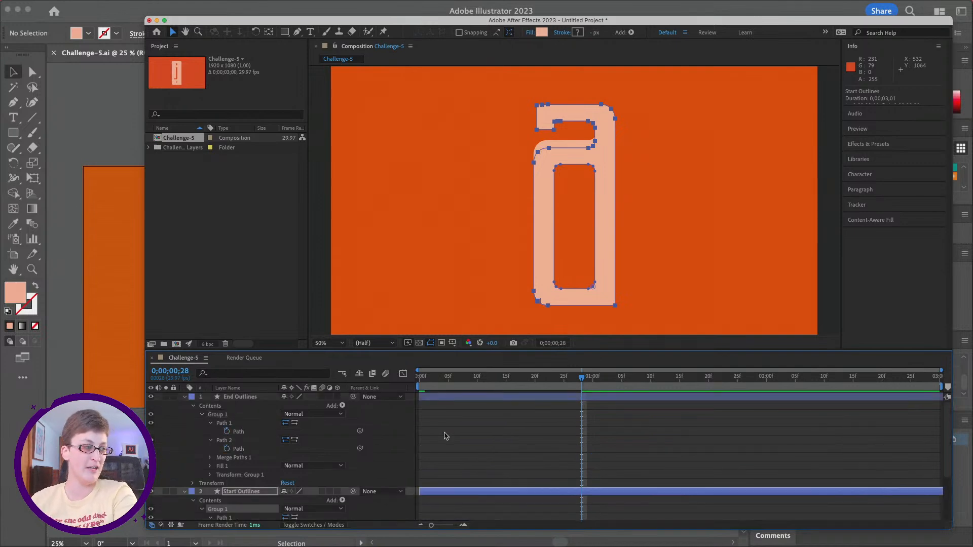
click(151, 398)
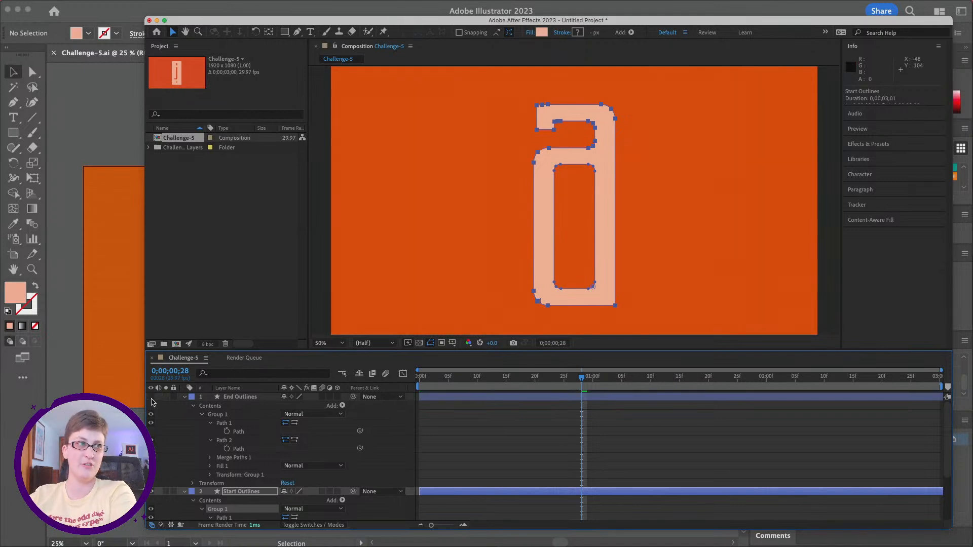
Step: Preview the path morph from the first frame of the composition
drag(583, 379, 418, 386)
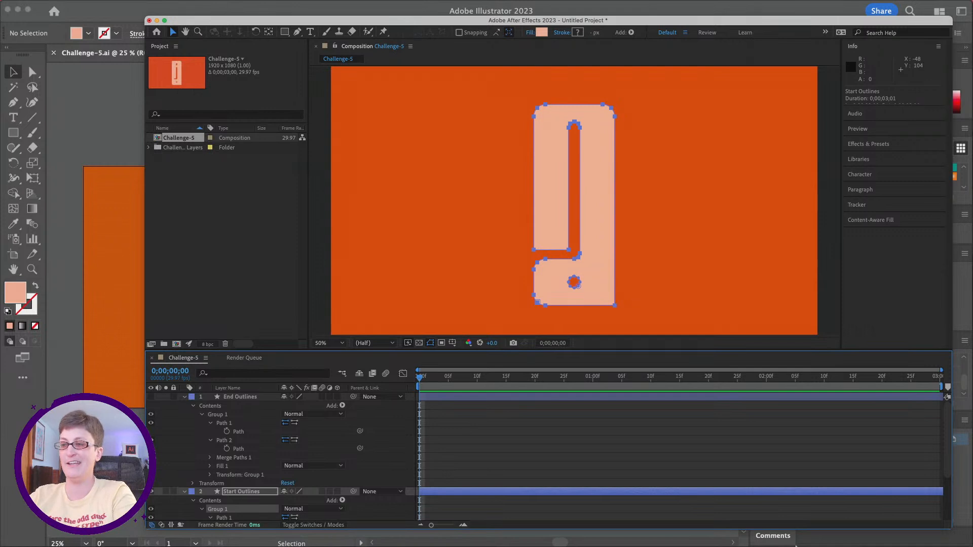
key(space)
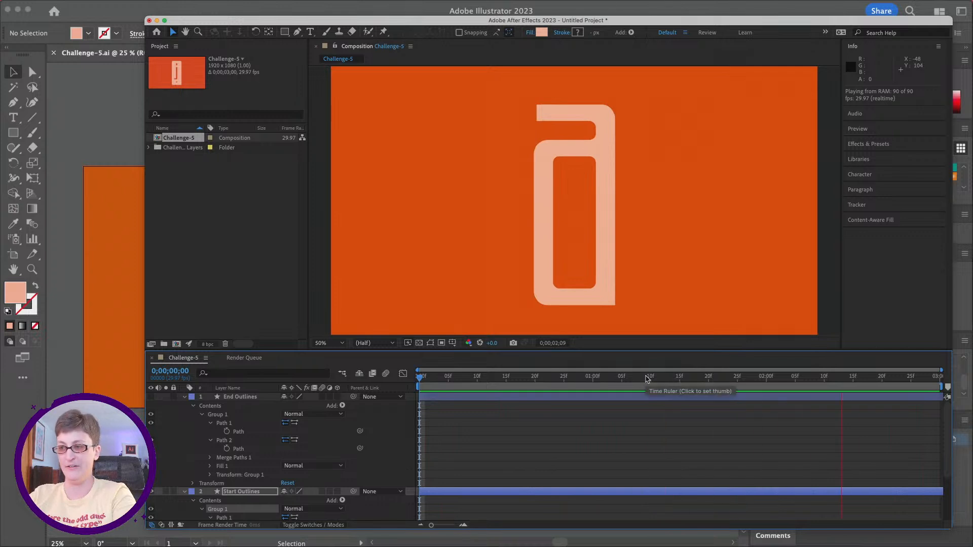
key(space)
Step: Copy the first Path keyframe of Path 1 in Start Outlines and paste it at 0;00;02;00
scroll(591, 401, down, 5)
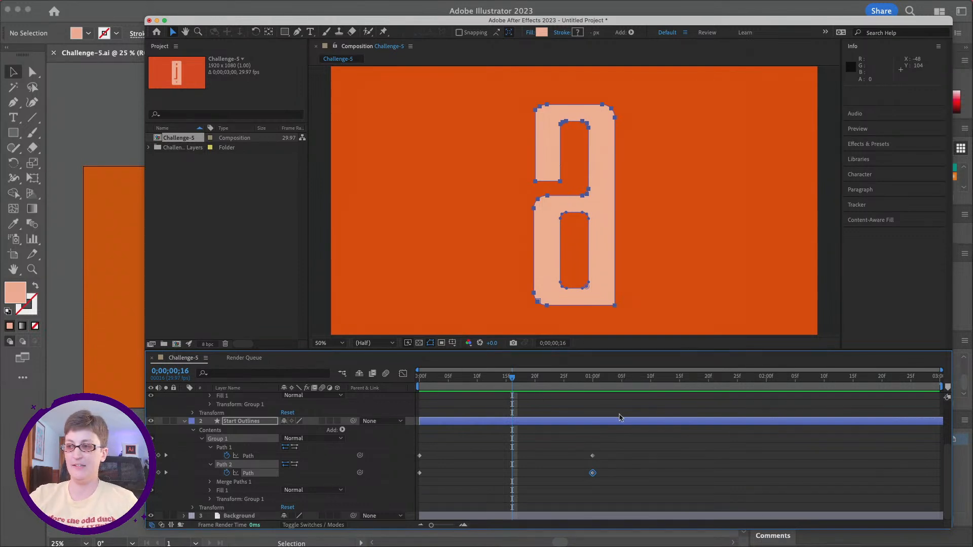
drag(586, 380, 594, 381)
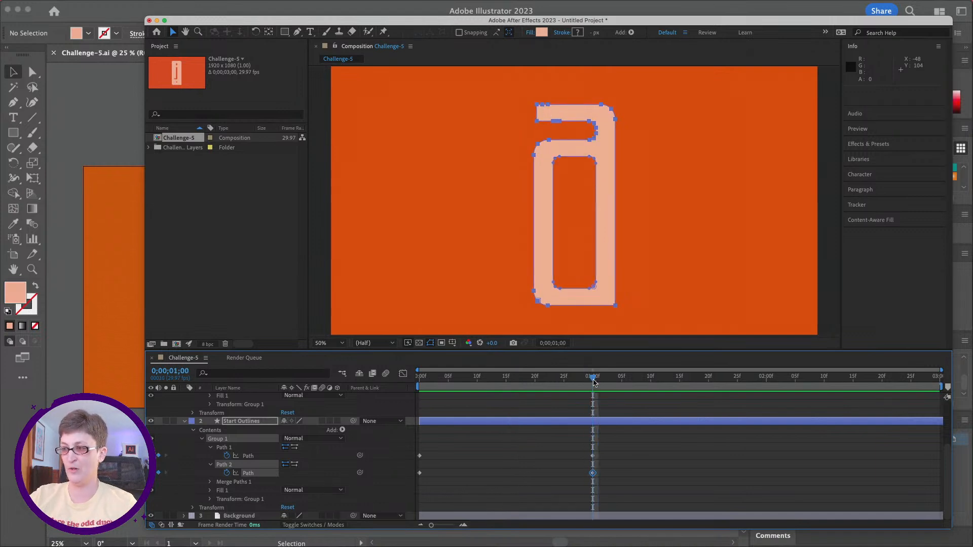
drag(595, 382, 765, 450)
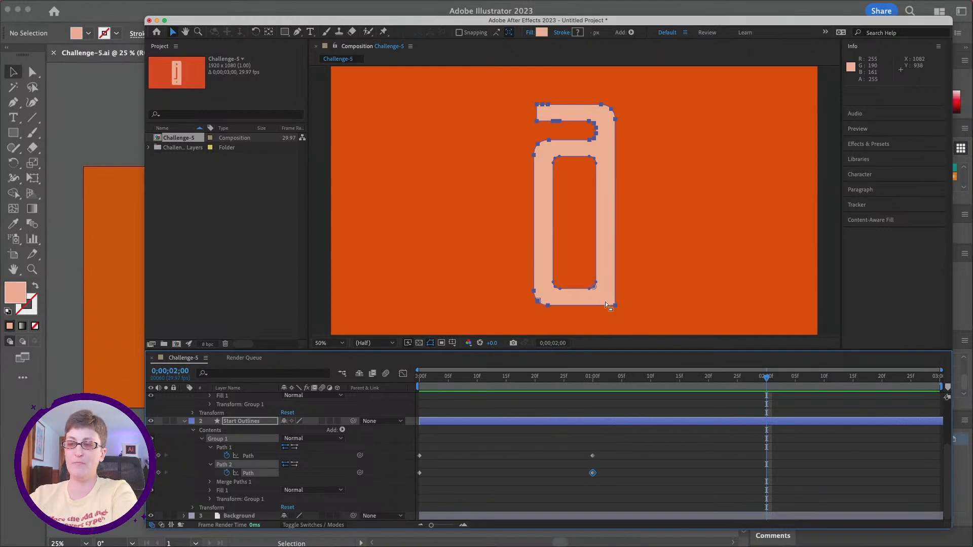
click(251, 455)
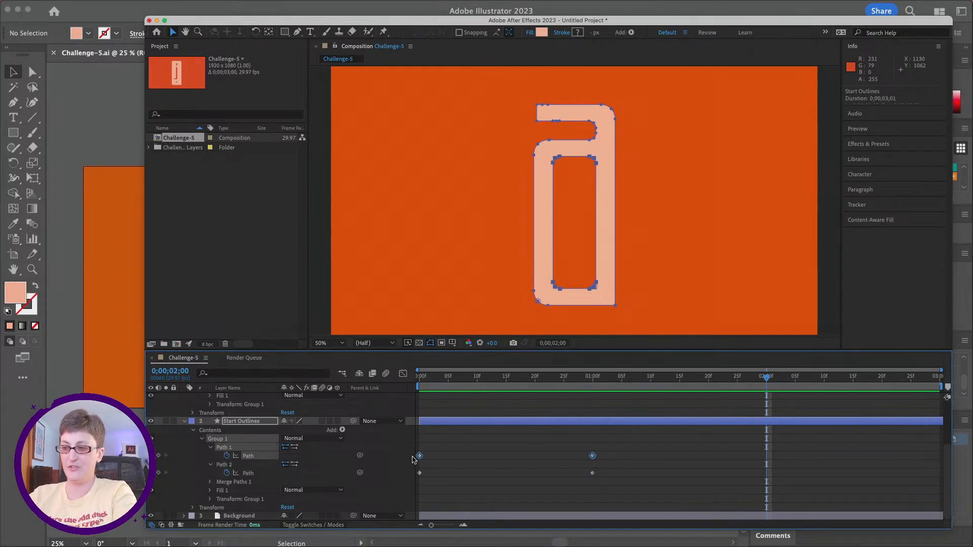
click(431, 455)
click(419, 456)
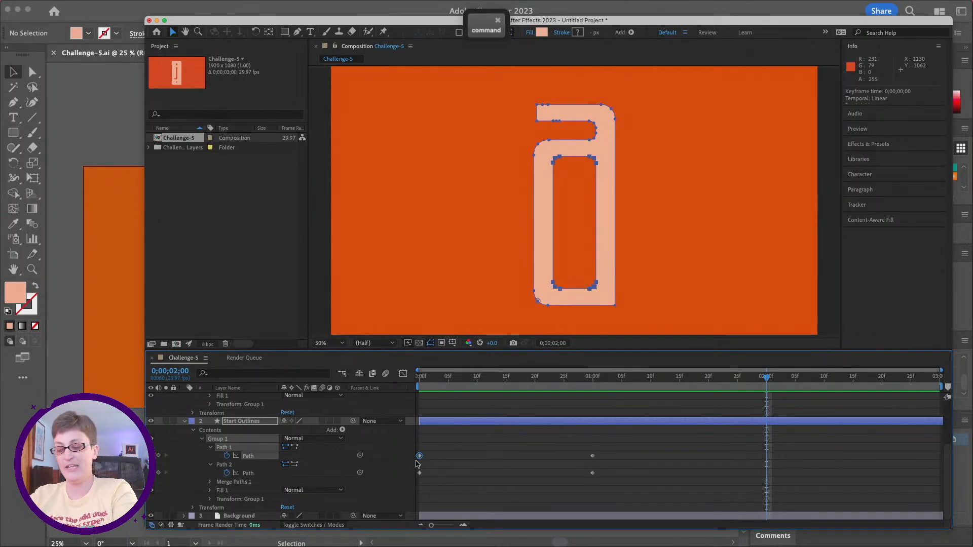
key(super+c)
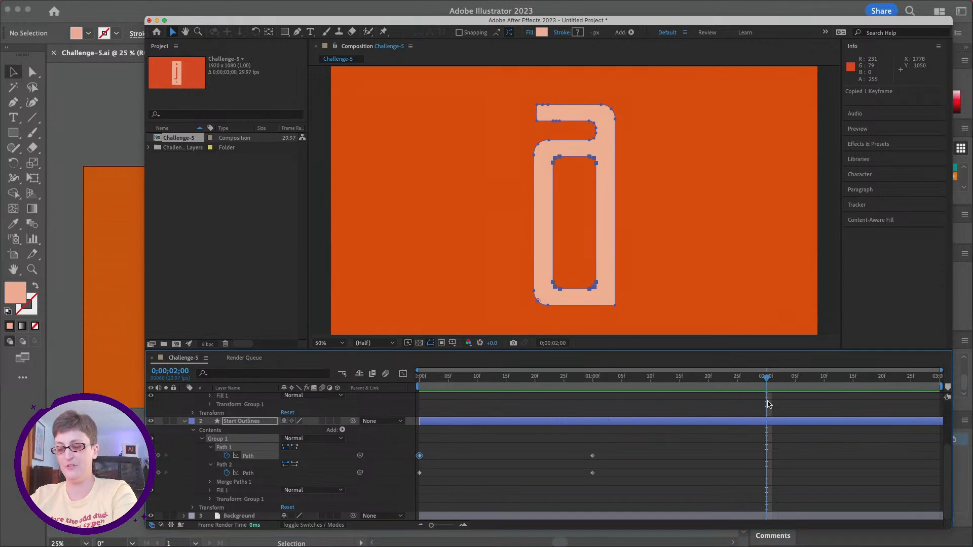
key(super)
key(super+v)
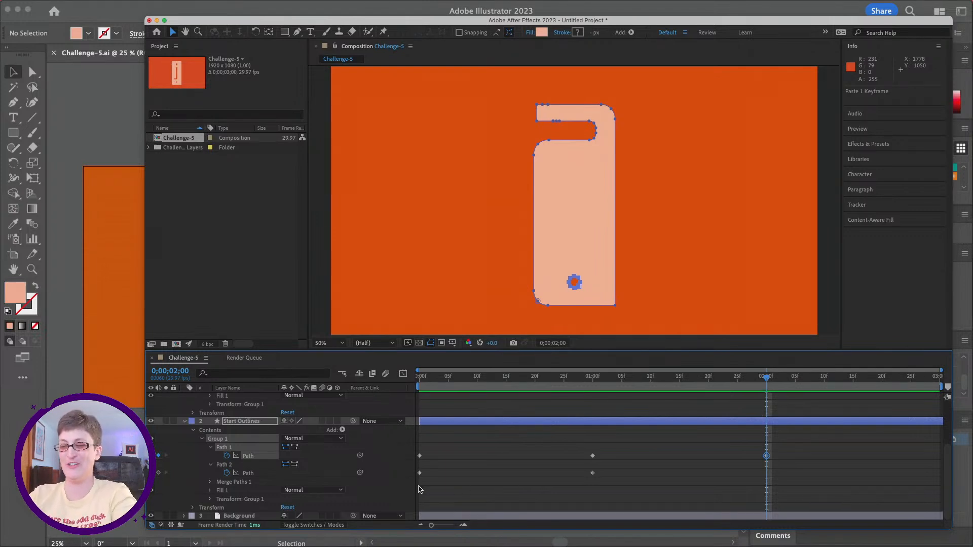
Step: Copy the first Path keyframe of Path 2 in Start Outlines and paste it at 0;00;02;00
click(420, 472)
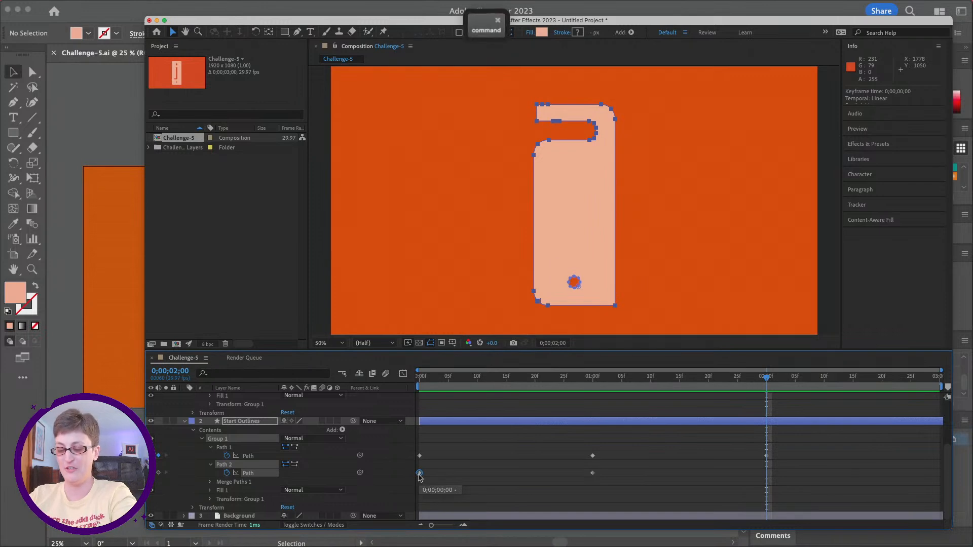
key(super+c)
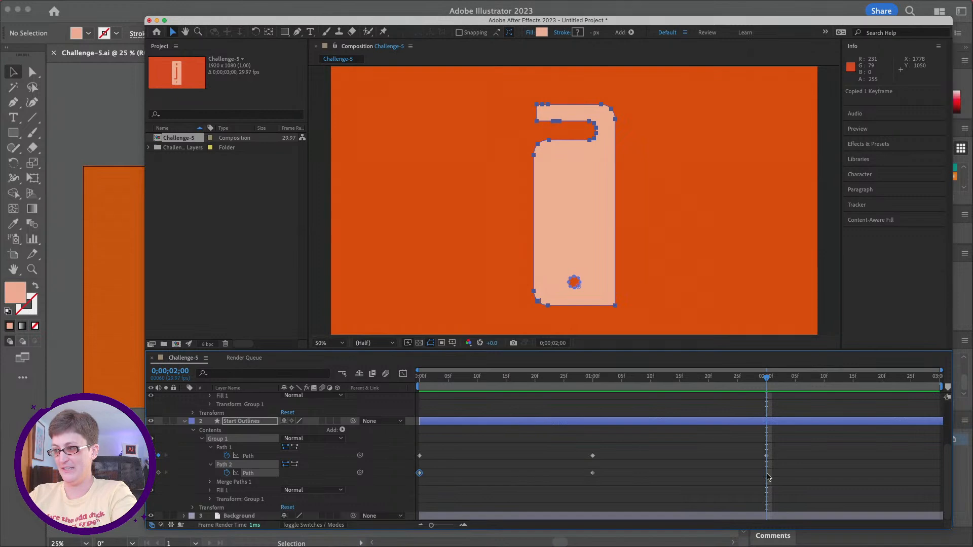
key(super+v)
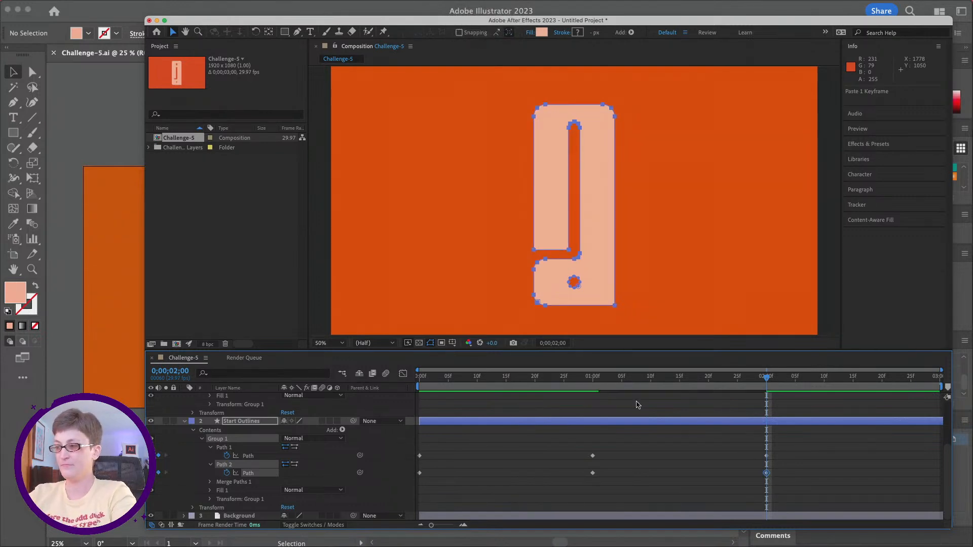
Step: Preview the complete back-and-forth morph and return the playhead to the first frame
key(space)
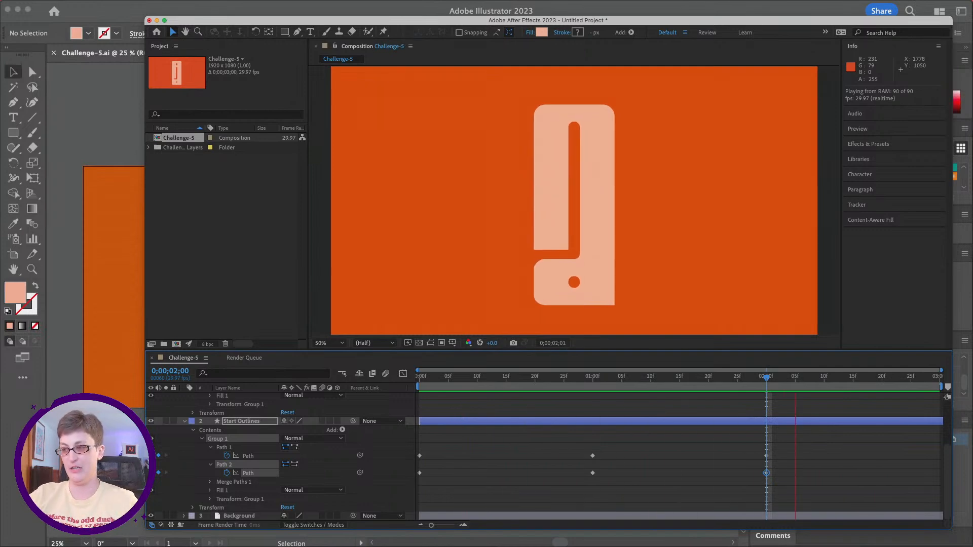
click(437, 380)
drag(437, 380, 417, 382)
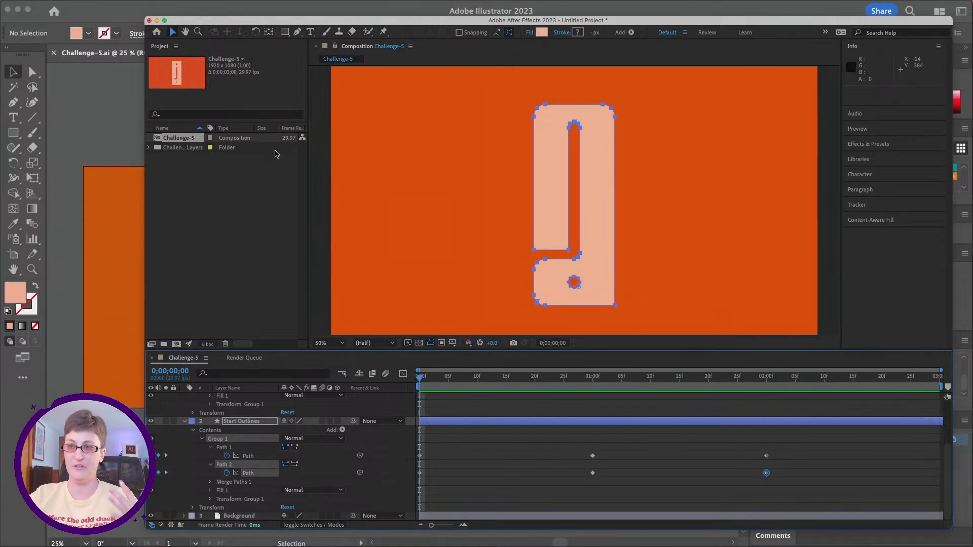
Step: Set the Challenge-5 composition's duration to 0;00;02;00 and preview the shortened loop
right_click(168, 140)
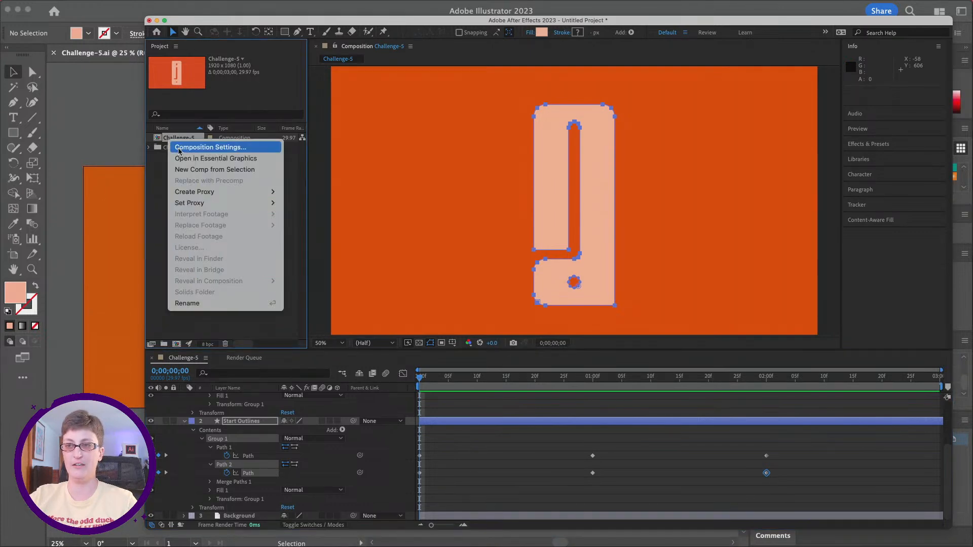
click(178, 151)
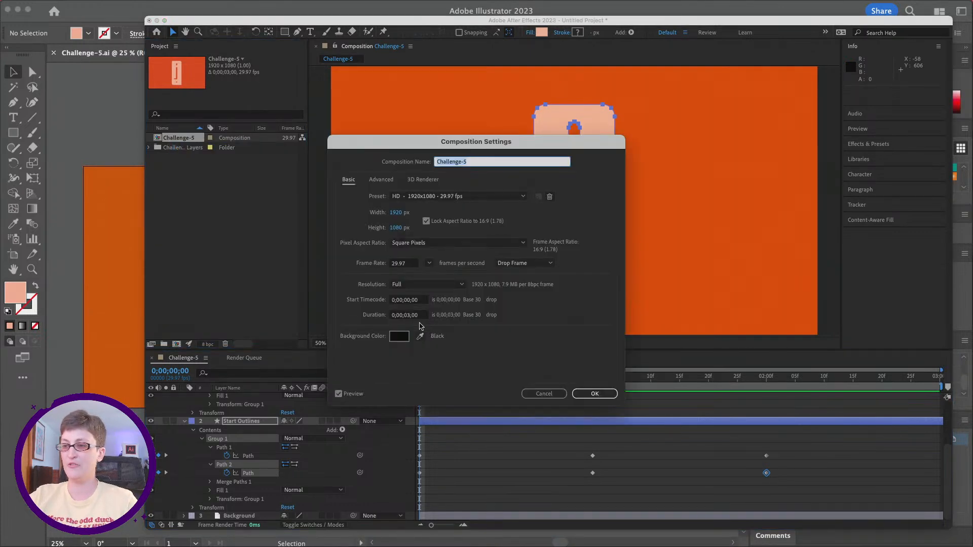
click(409, 318)
click(408, 318)
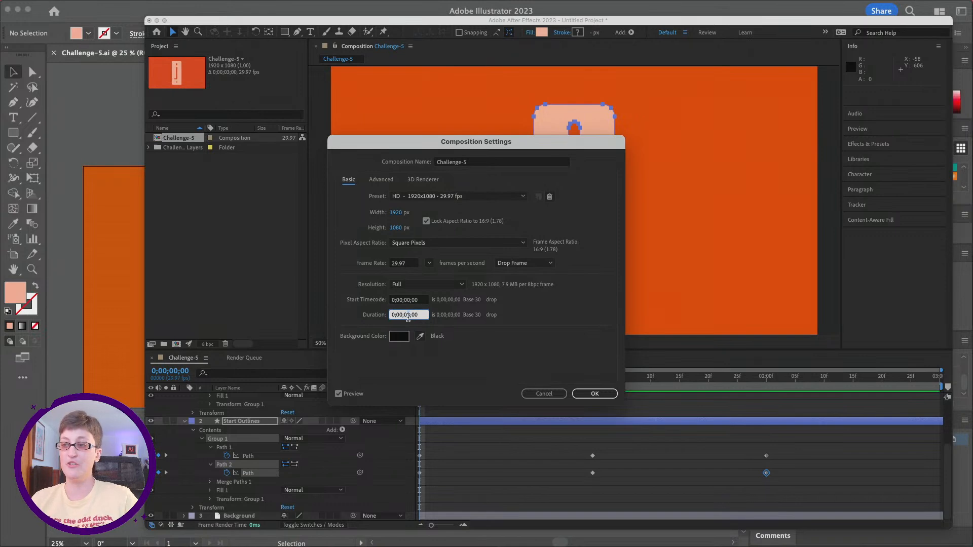
text(2)
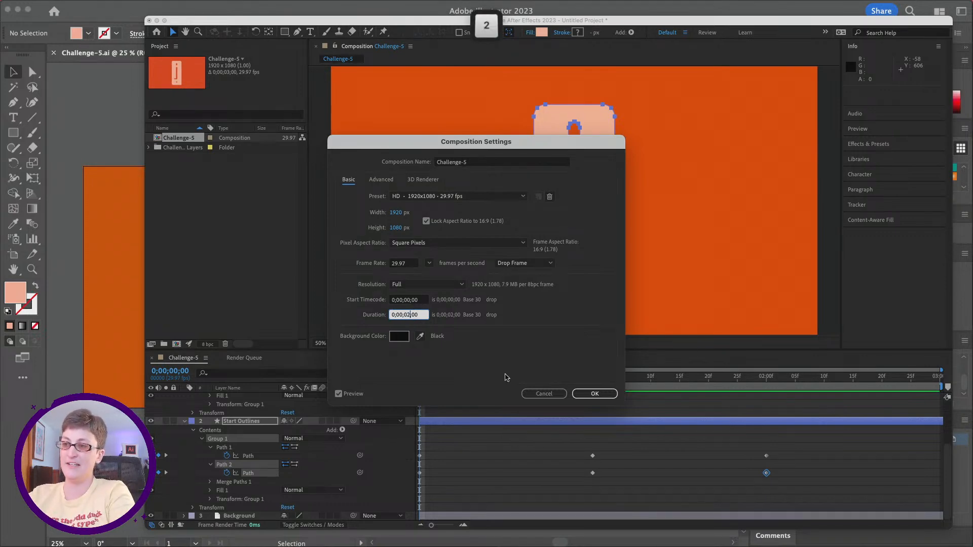
click(596, 394)
key(space)
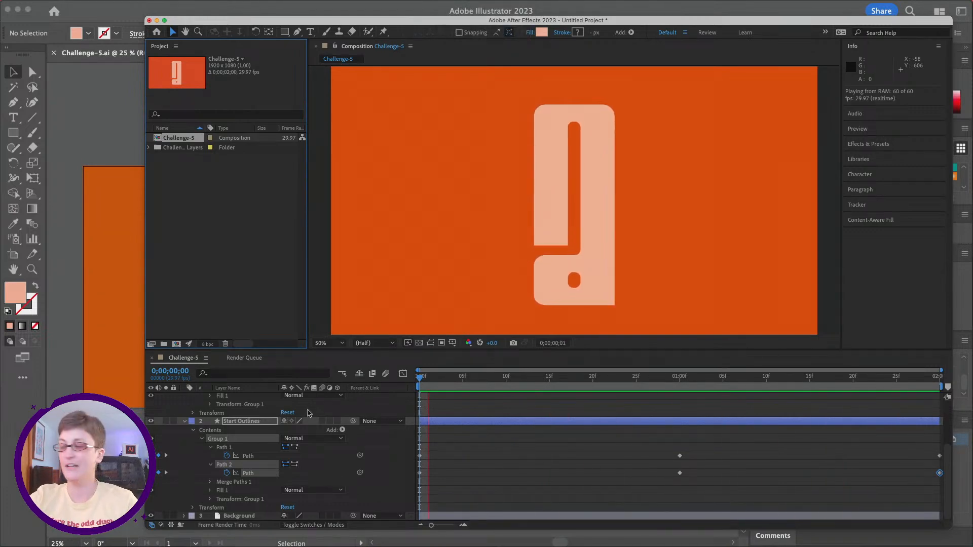
drag(546, 383, 420, 390)
Step: Apply Easy Ease to all Path keyframes of Path 1 and Path 2 in Start Outlines
click(458, 446)
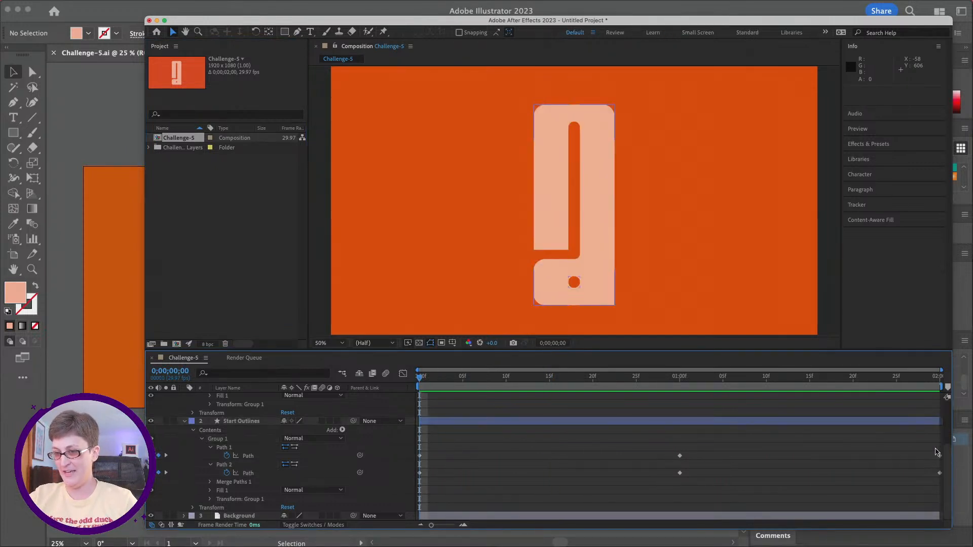
click(248, 456)
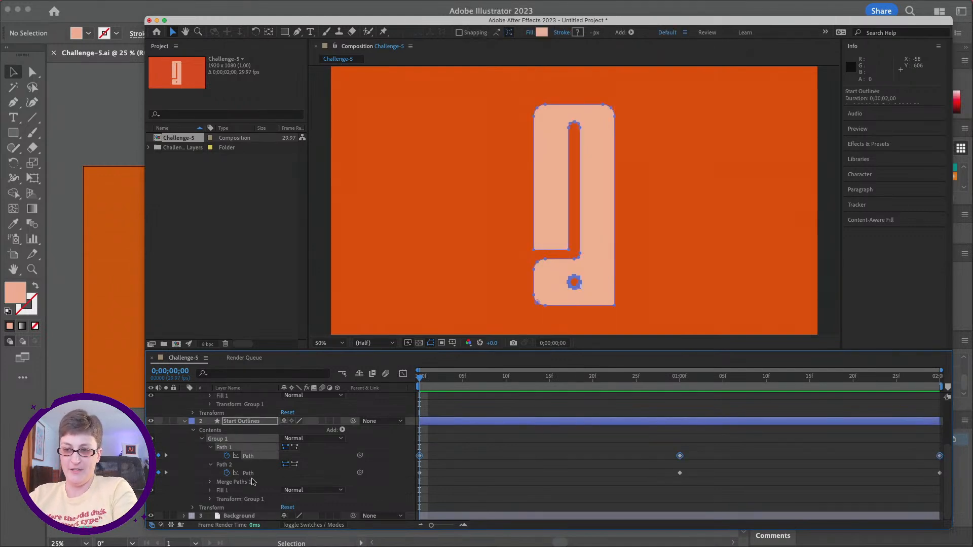
shift+click(248, 474)
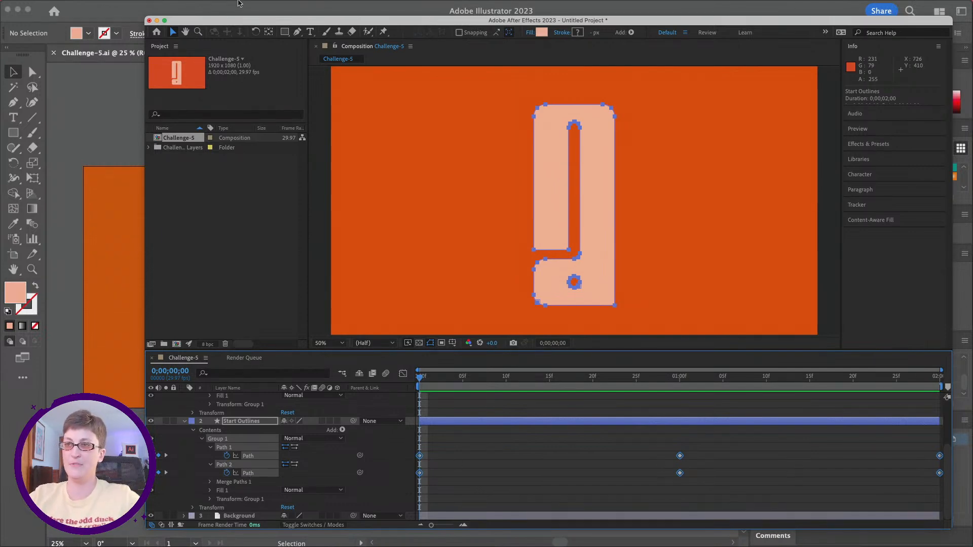
click(239, 6)
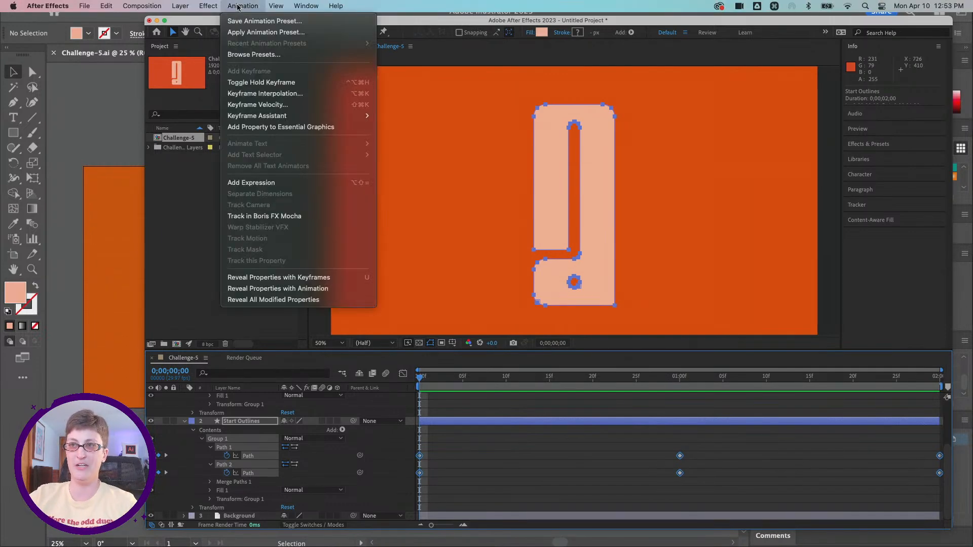
mouse_move(299, 116)
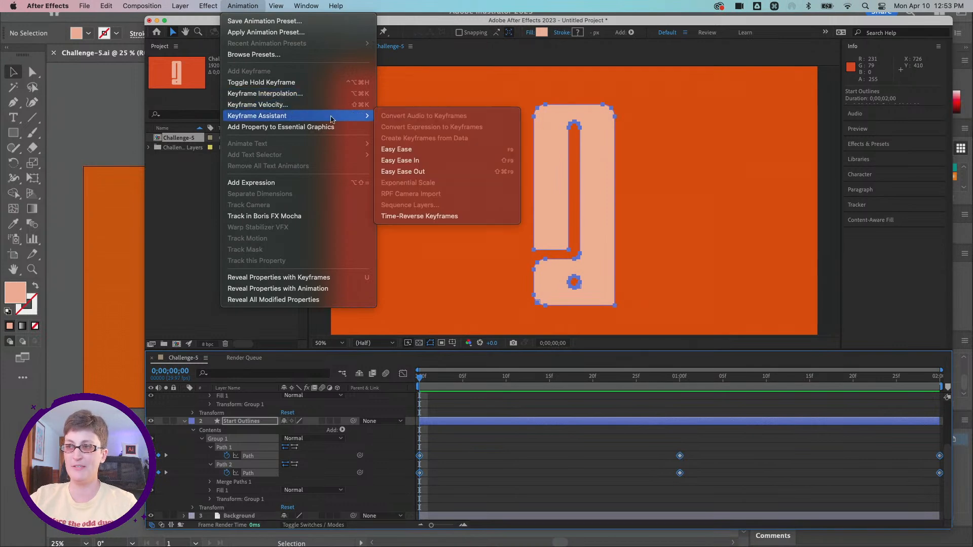
click(420, 151)
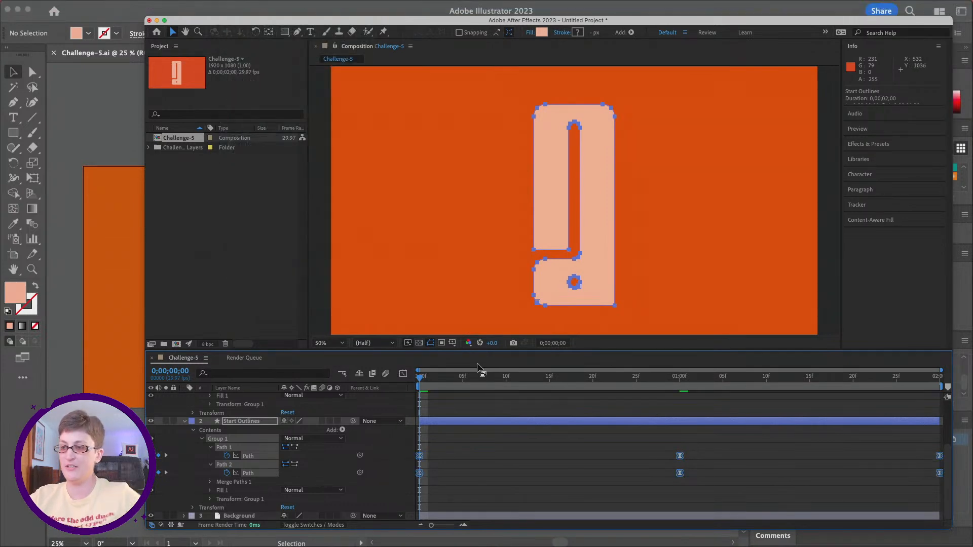
Step: Preview the eased morph animation from the first frame
click(423, 380)
key(space)
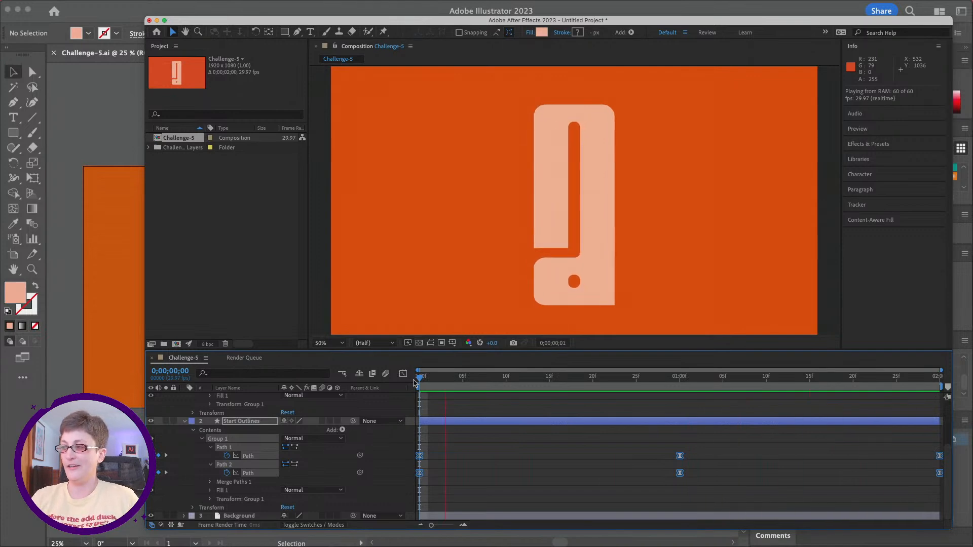
key(space)
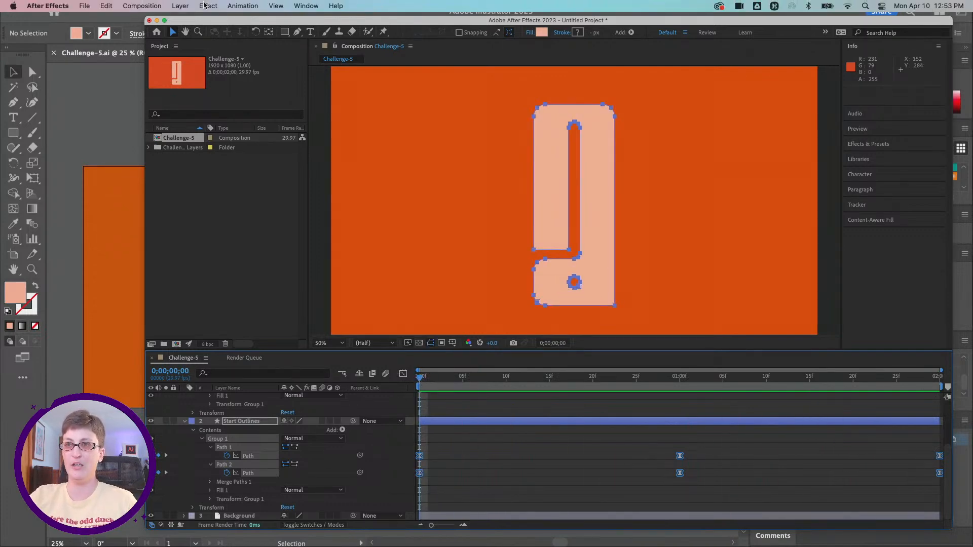
Step: Queue the composition for rendering and render it as the H.264 file Challenge-5.mp4 on the Desktop
click(142, 5)
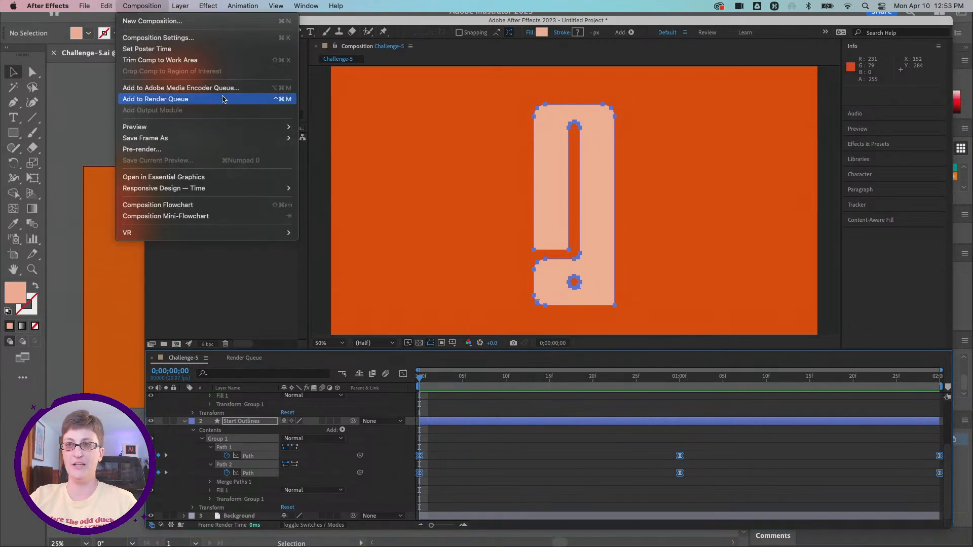
click(222, 100)
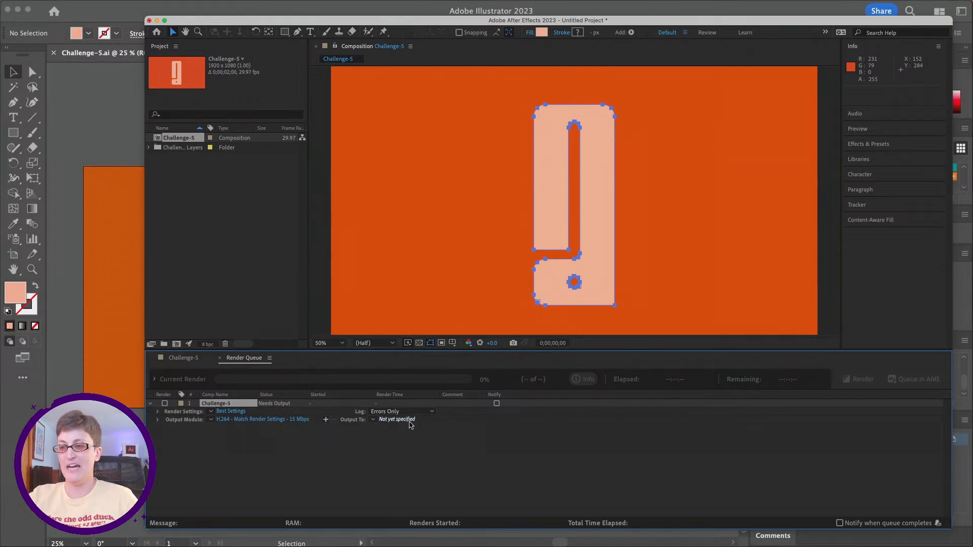
click(383, 420)
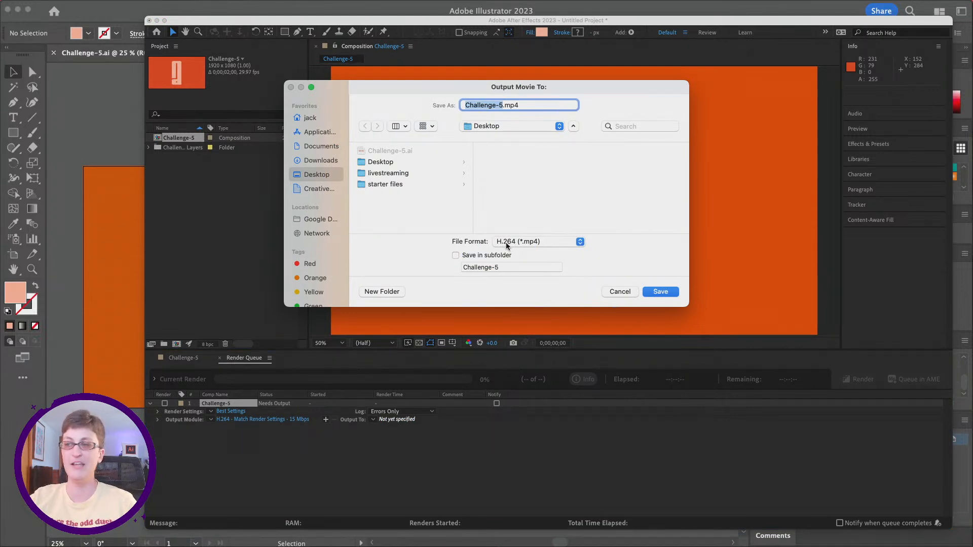
click(651, 291)
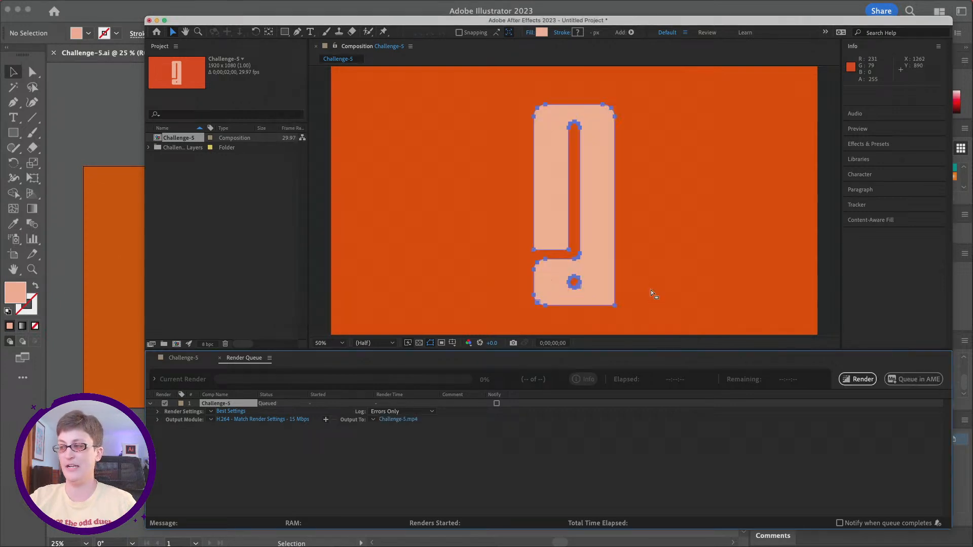
click(856, 379)
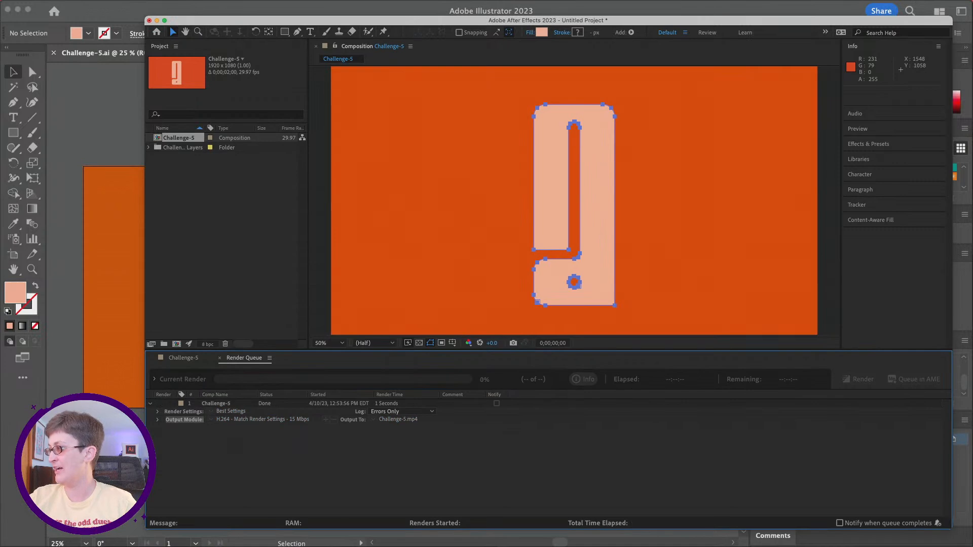
Step: Switch to Discord and post Challenge-5.mp4 in the dcc-feedback channel with the message "check out my letter a animation"
key(super+Tab)
drag(790, 546, 826, 91)
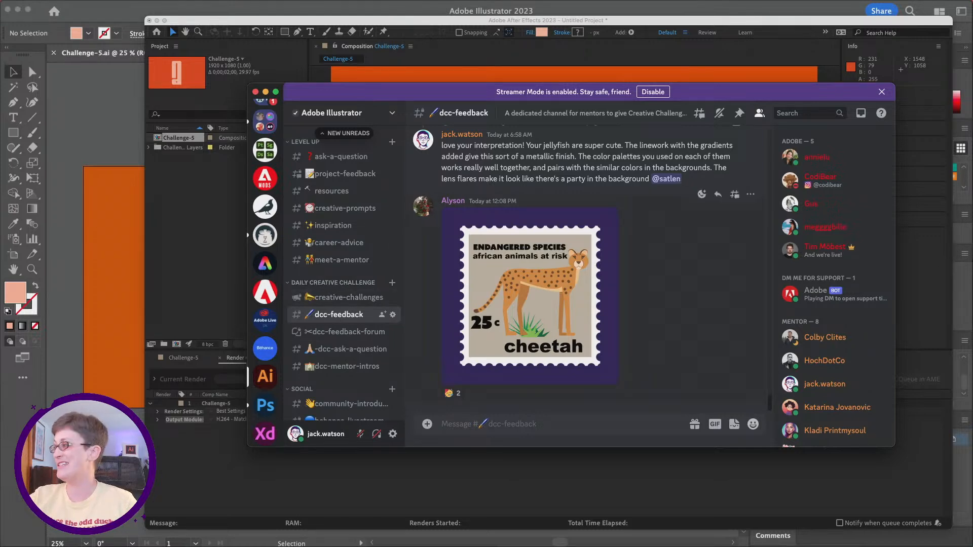
drag(529, 401, 532, 400)
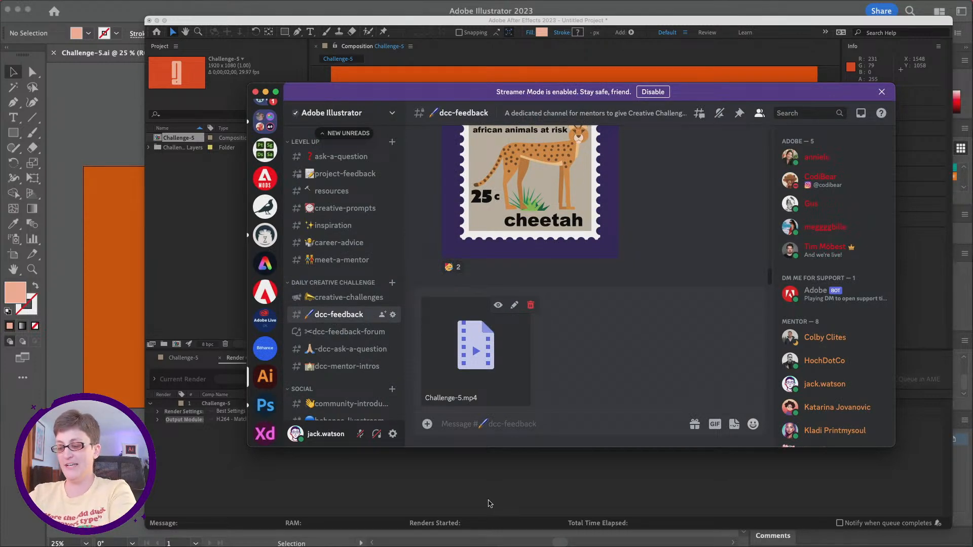
text(check out my letter a animation)
key(Return)
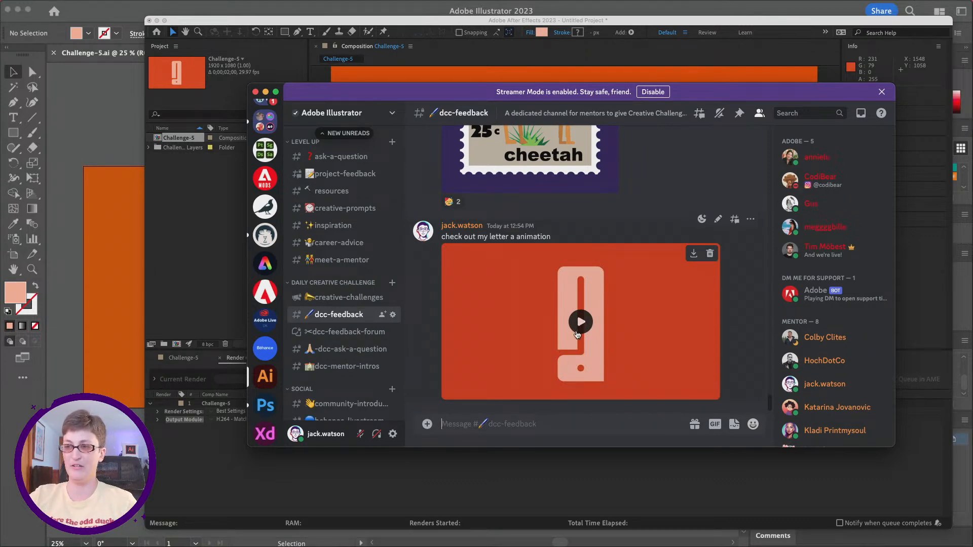
Step: Look through the earlier artwork posts in the dcc-feedback channel, including an enlarged view of the cheetah stamp
scroll(565, 323, up, 3)
scroll(565, 323, up, 3)
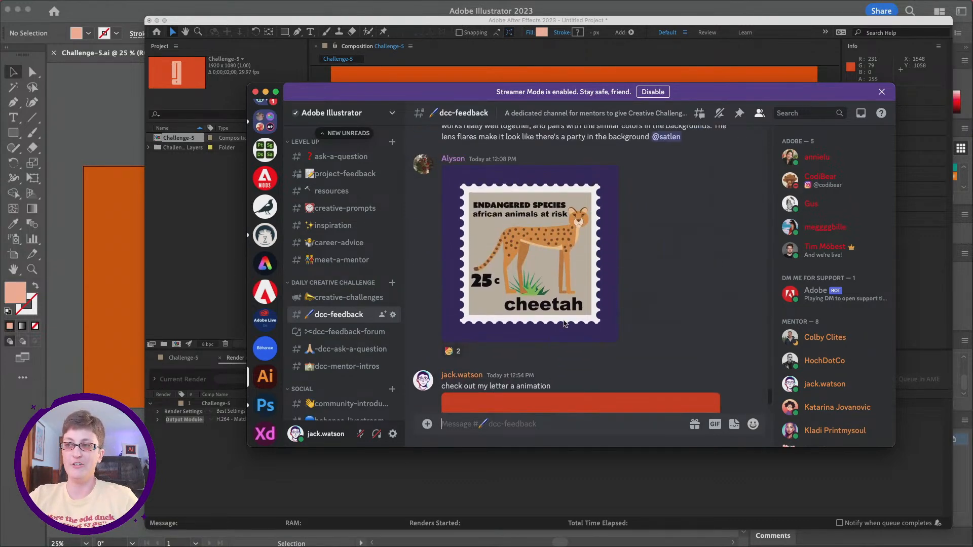
scroll(534, 267, up, 2)
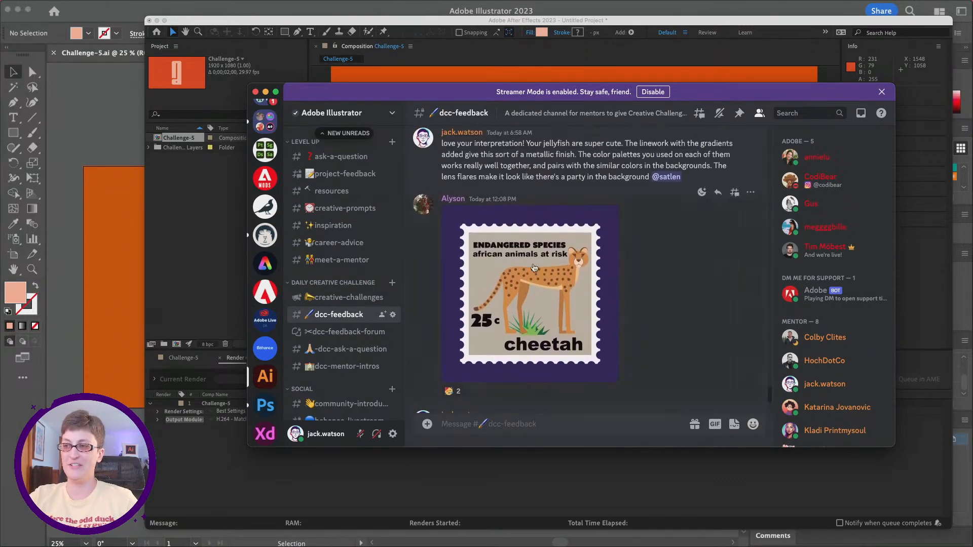
click(549, 314)
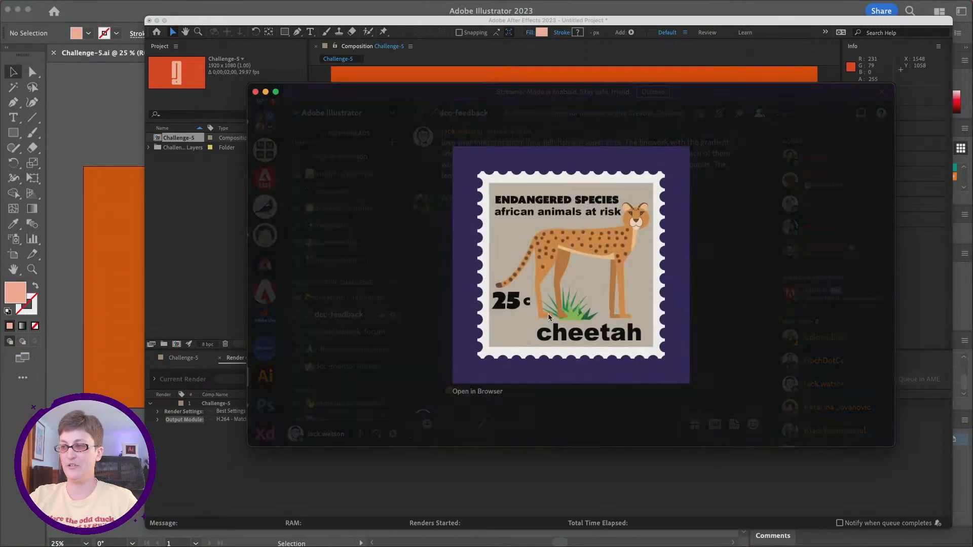
click(726, 336)
scroll(594, 294, up, 5)
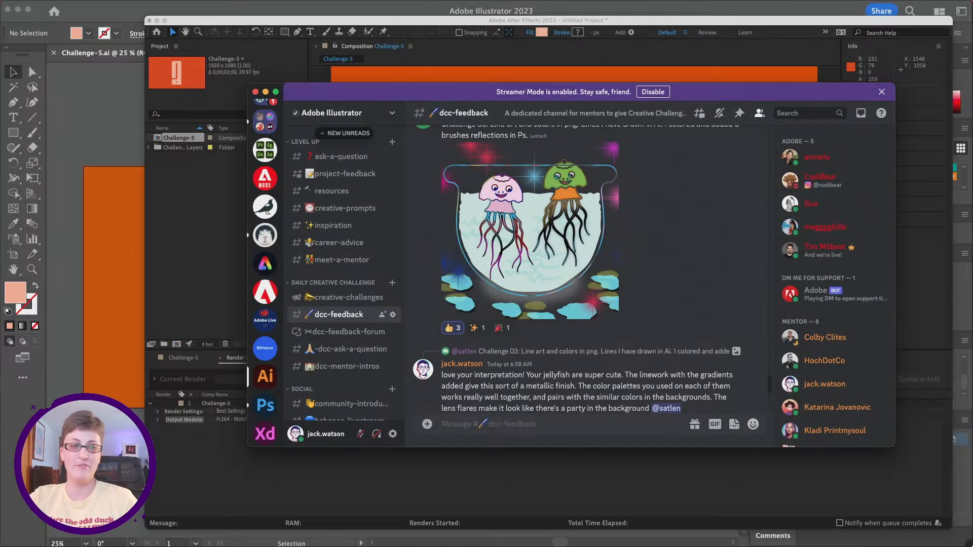
mouse_move(971, 546)
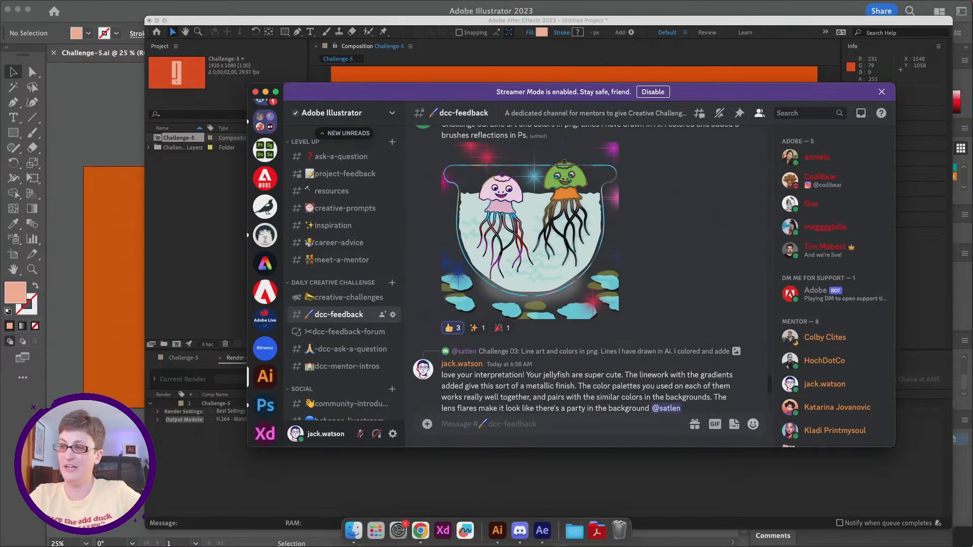